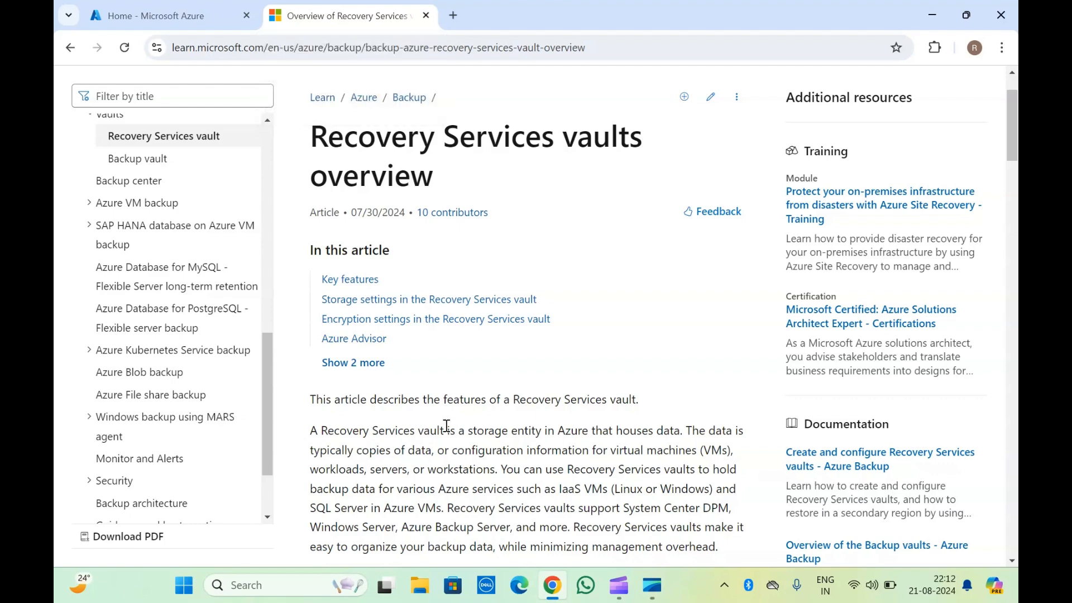
Read the Recovery Services vault overview and its key features in the documentation page.
{"action": "scroll", "coordinate": [446, 425], "scroll_direction": "down", "scroll_amount": 1}
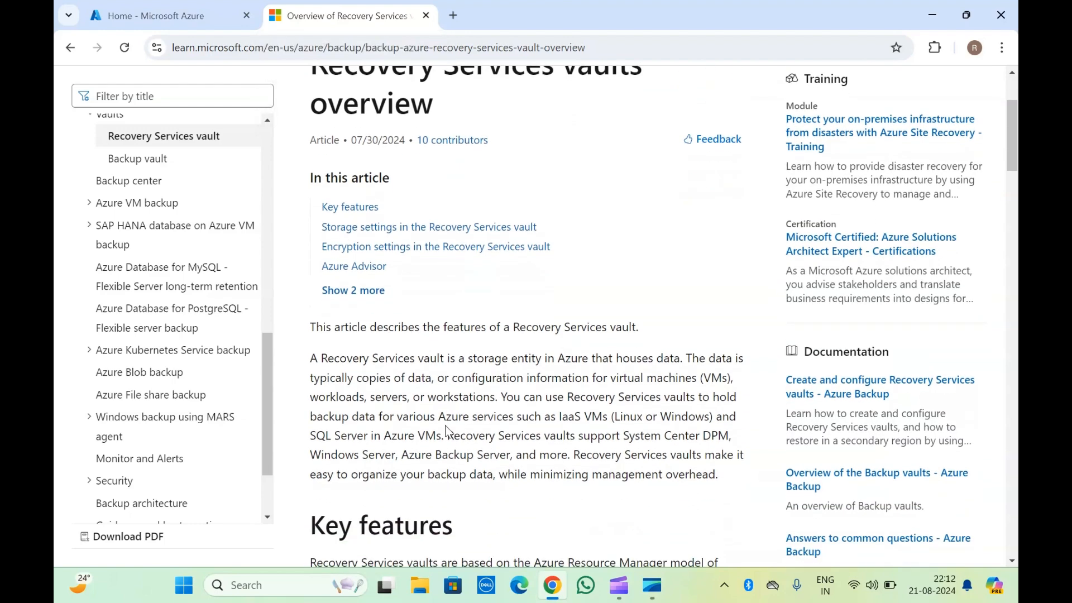
{"action": "scroll", "coordinate": [355, 371], "scroll_direction": "down", "scroll_amount": 2}
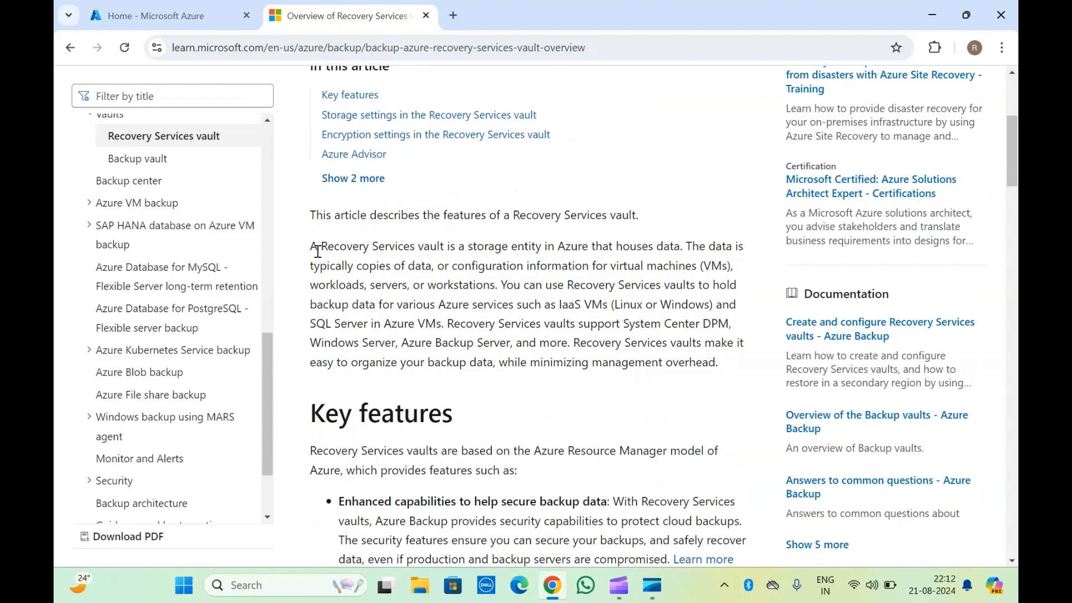
{"action": "left_click_drag", "start_coordinate": [310, 246], "coordinate": [463, 245]}
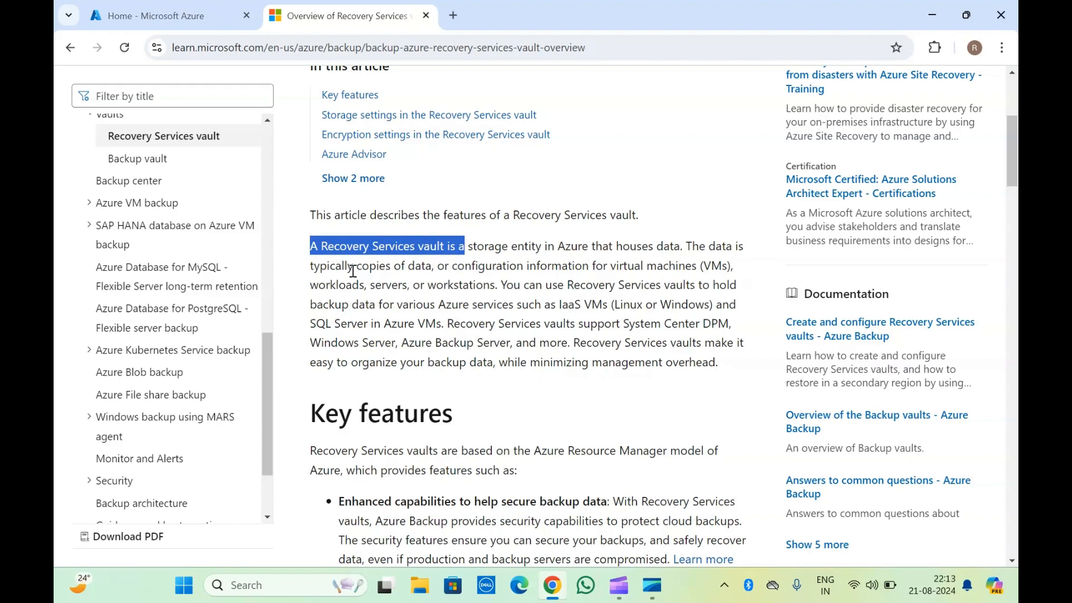
{"action": "scroll", "coordinate": [353, 270], "scroll_direction": "down", "scroll_amount": 8}
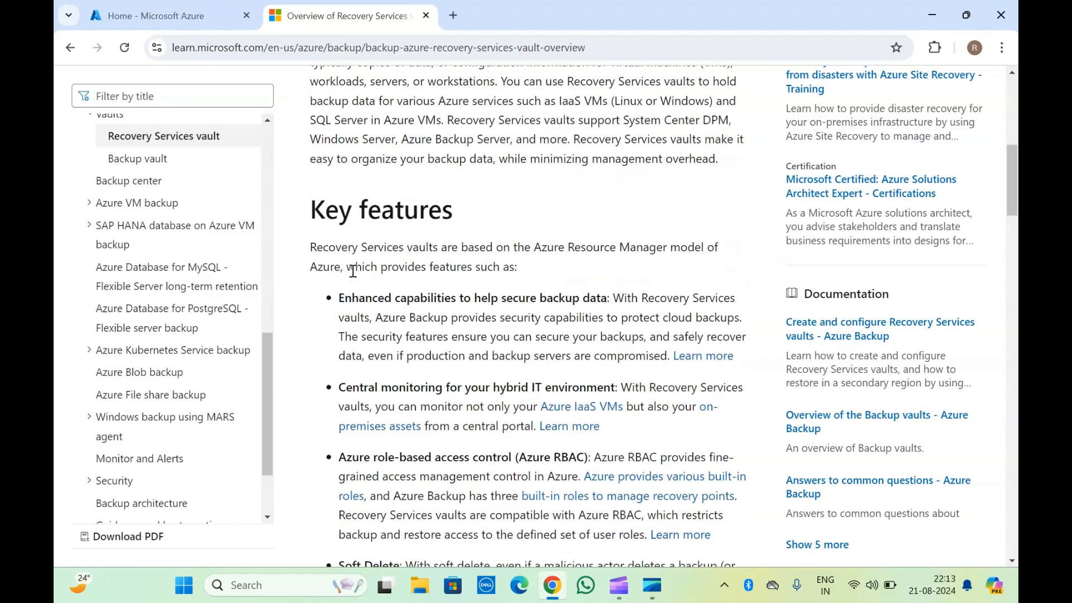
{"action": "scroll", "coordinate": [352, 270], "scroll_direction": "up", "scroll_amount": 4}
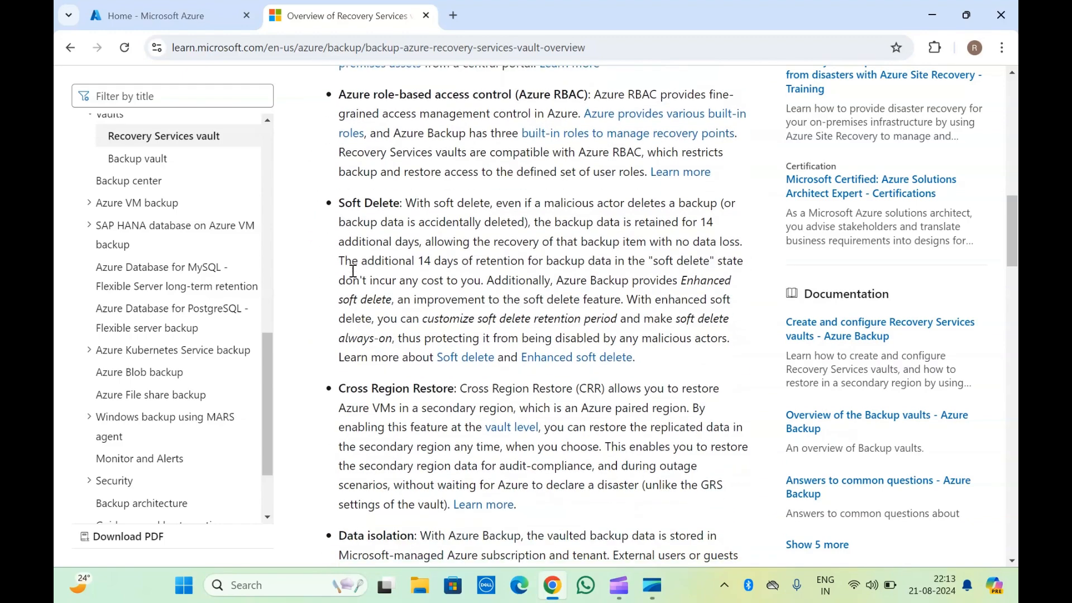
{"action": "left_click_drag", "start_coordinate": [352, 166], "coordinate": [457, 232]}
{"action": "left_click", "coordinate": [405, 224]}
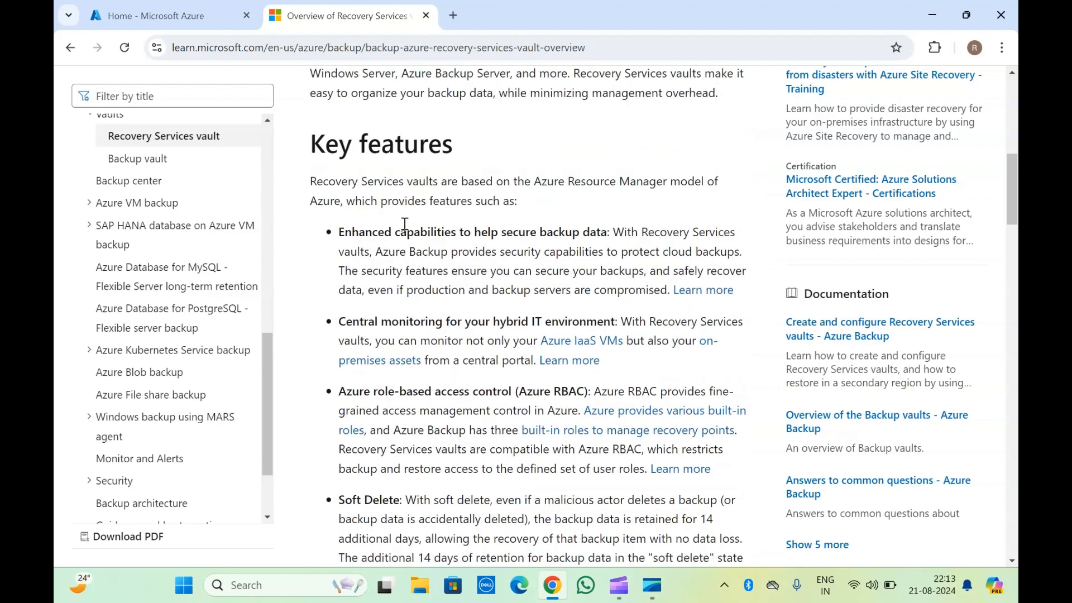
Read the documentation's soft delete, cross region restore, storage and encryption settings sections.
{"action": "scroll", "coordinate": [405, 224], "scroll_direction": "down", "scroll_amount": 3}
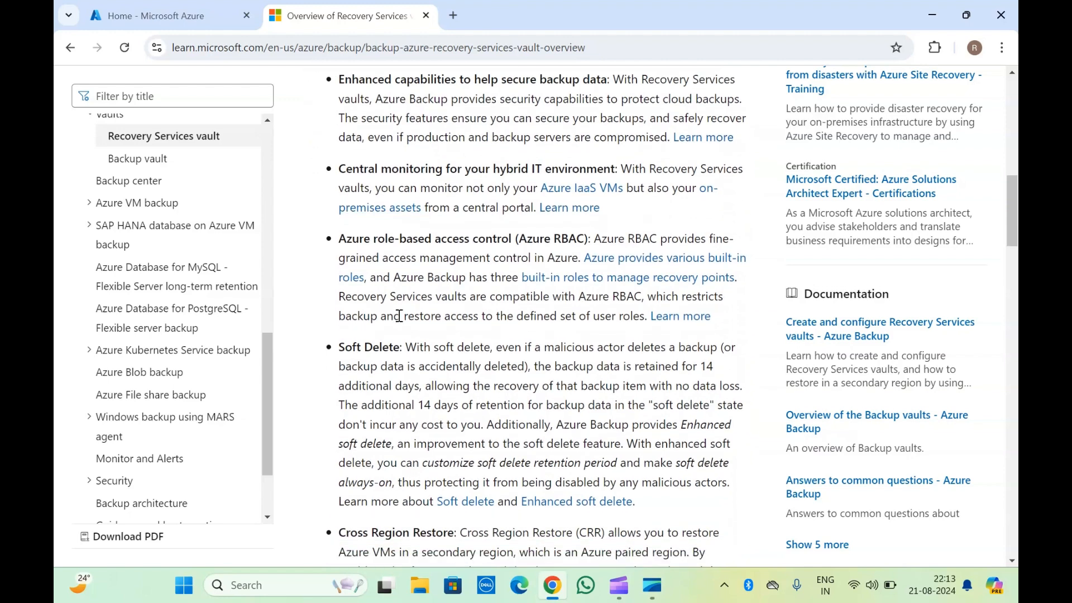
{"action": "scroll", "coordinate": [396, 315], "scroll_direction": "down", "scroll_amount": 1}
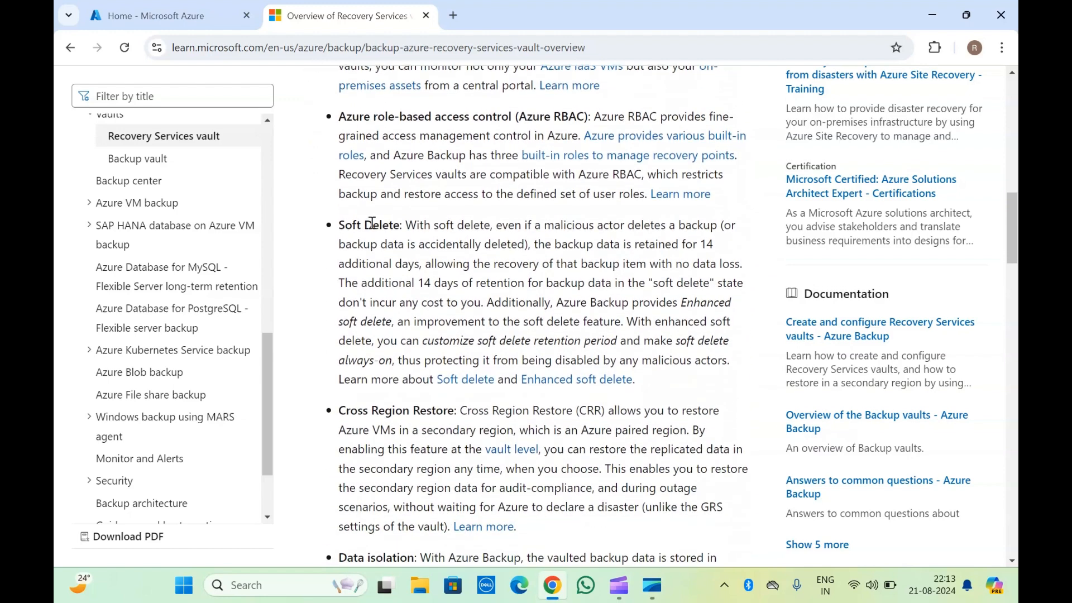
{"action": "scroll", "coordinate": [373, 223], "scroll_direction": "down", "scroll_amount": 3}
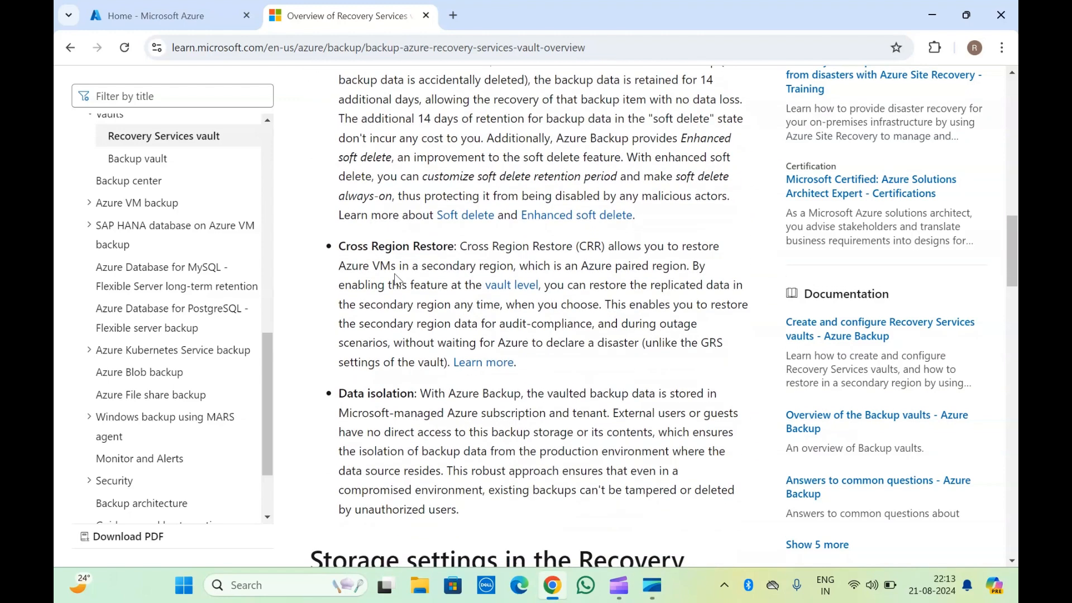
{"action": "scroll", "coordinate": [395, 277], "scroll_direction": "down", "scroll_amount": 5}
{"action": "scroll", "coordinate": [395, 274], "scroll_direction": "down", "scroll_amount": 4}
{"action": "scroll", "coordinate": [395, 274], "scroll_direction": "down", "scroll_amount": 6}
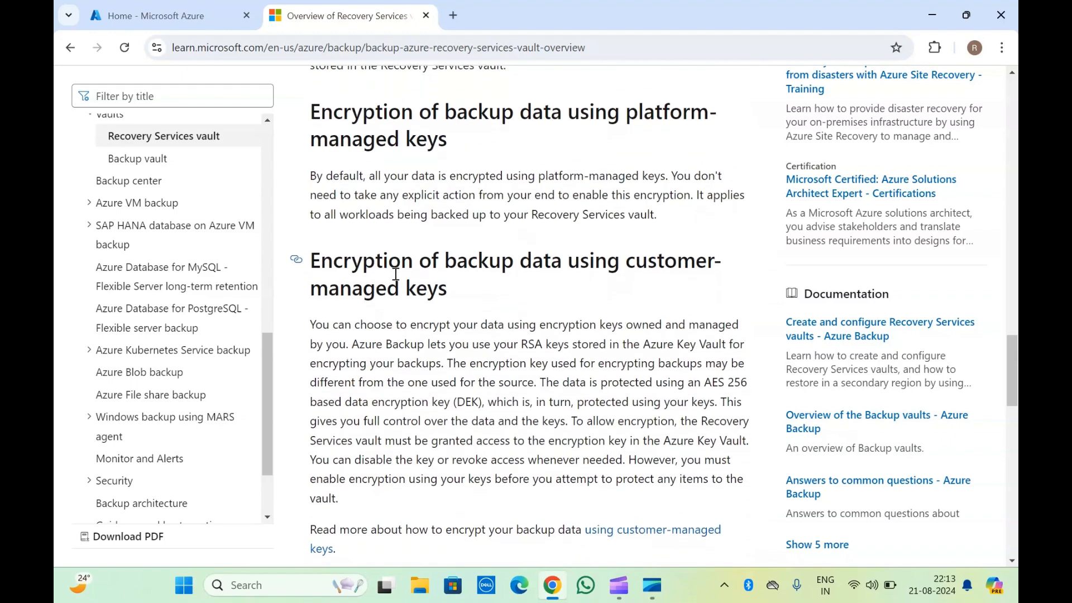
{"action": "left_click_drag", "start_coordinate": [383, 133], "coordinate": [451, 402]}
{"action": "left_click", "coordinate": [453, 399]}
{"action": "scroll", "coordinate": [413, 198], "scroll_direction": "up", "scroll_amount": 12}
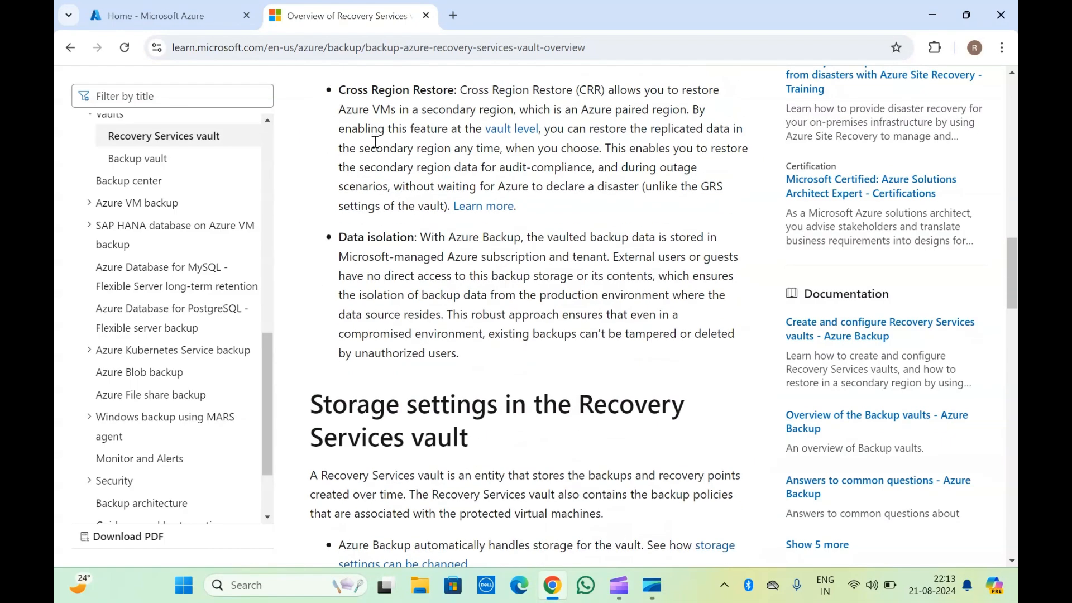
{"action": "scroll", "coordinate": [376, 147], "scroll_direction": "down", "scroll_amount": 10}
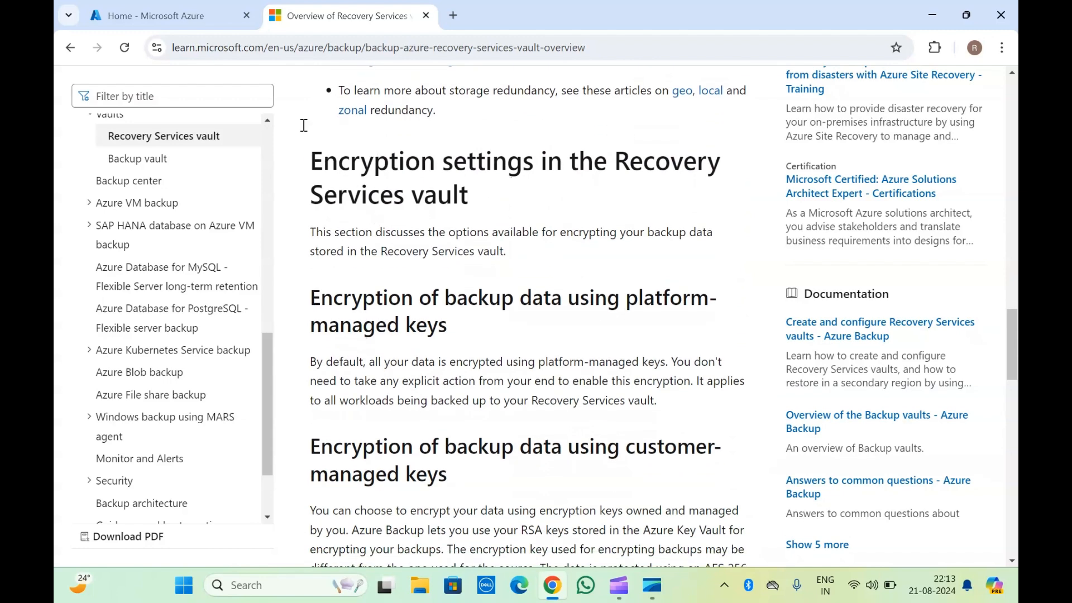
Switch to the Azure portal and open the Recovery Services vaults service through the search.
{"action": "left_click", "coordinate": [173, 5]}
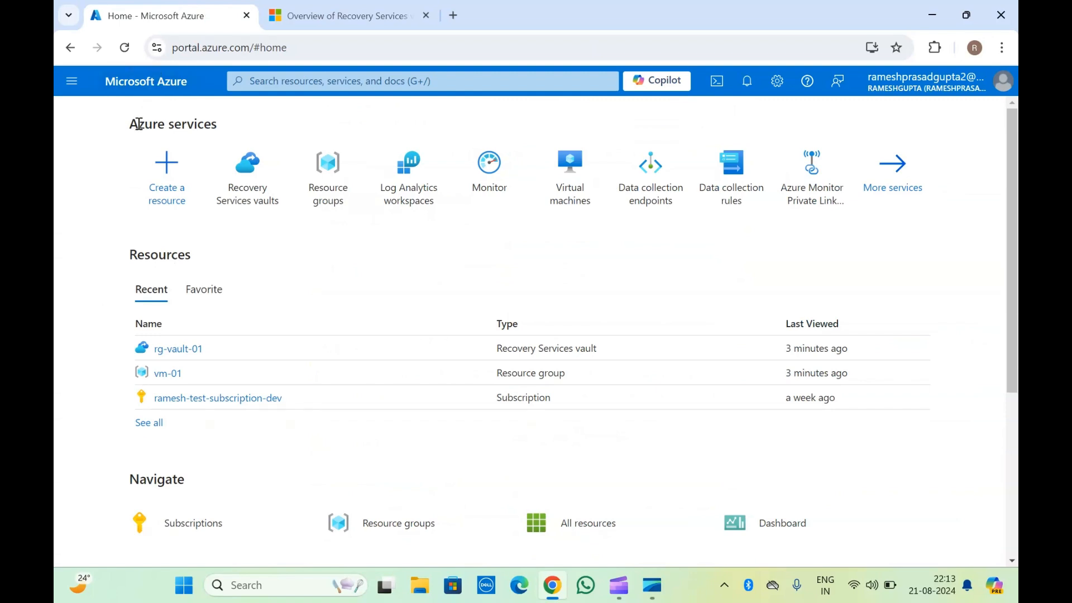
{"action": "left_click", "coordinate": [351, 16]}
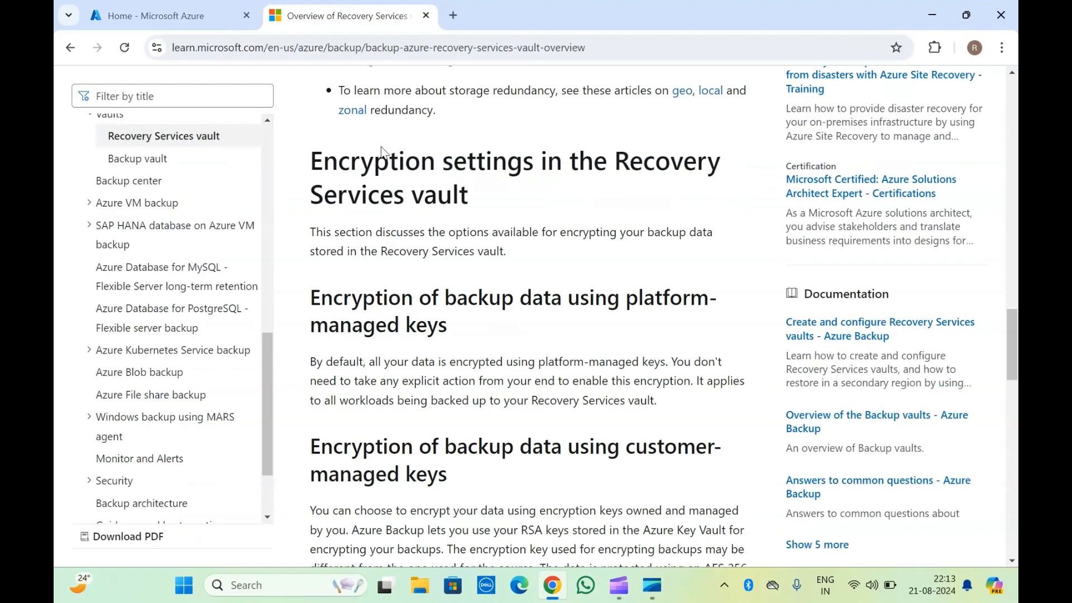
{"action": "scroll", "coordinate": [394, 199], "scroll_direction": "up", "scroll_amount": 5}
{"action": "left_click", "coordinate": [180, 7]}
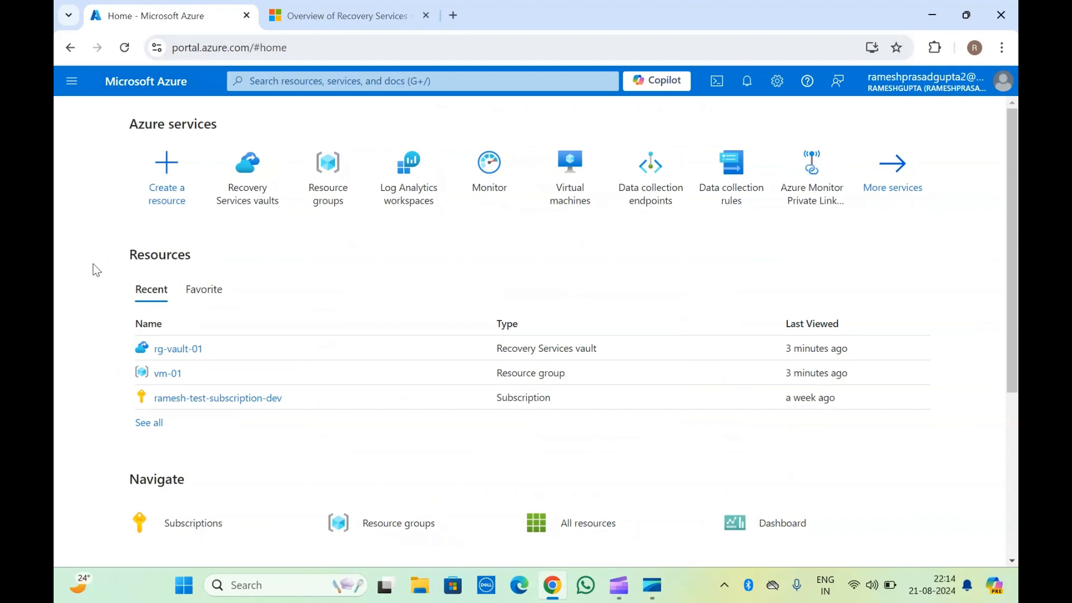
{"action": "left_click", "coordinate": [287, 81]}
{"action": "type", "text": "reco"}
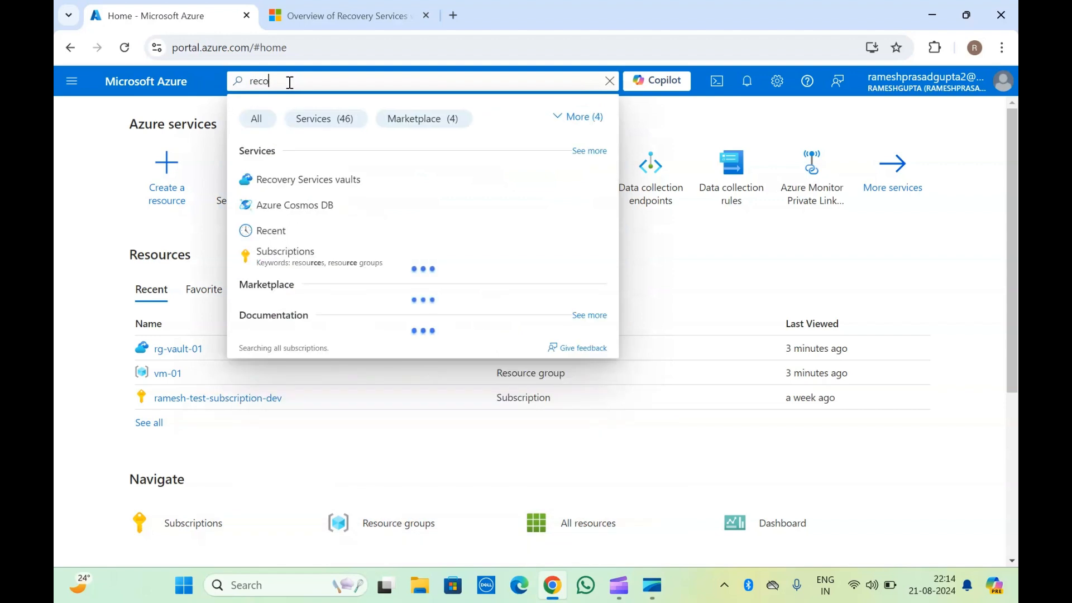
{"action": "left_click", "coordinate": [305, 179]}
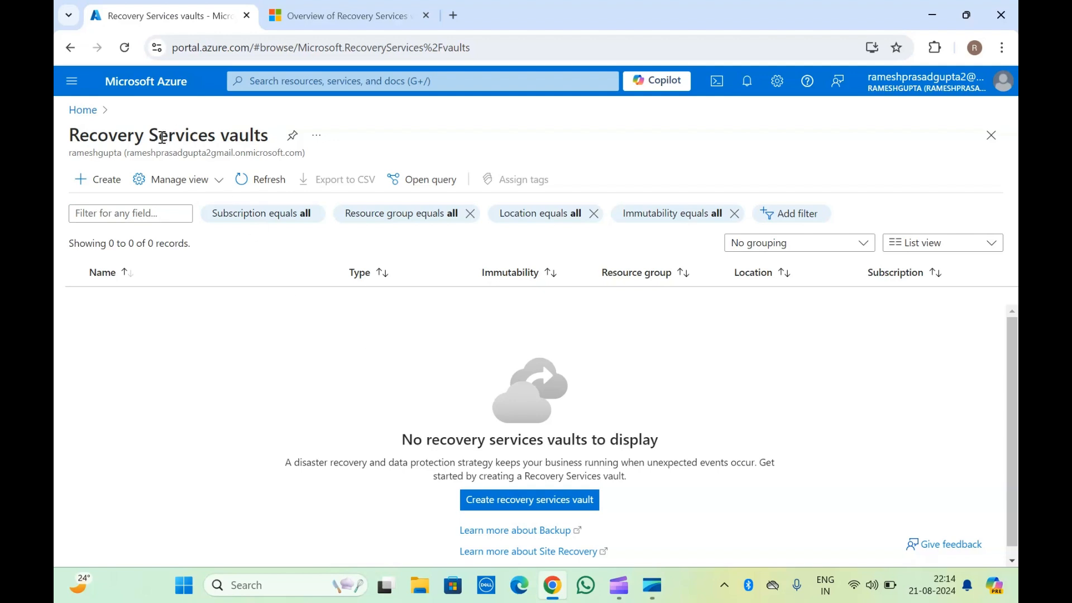
Examine the Recovery Services vaults list page.
{"action": "scroll", "coordinate": [358, 479], "scroll_direction": "down", "scroll_amount": 1}
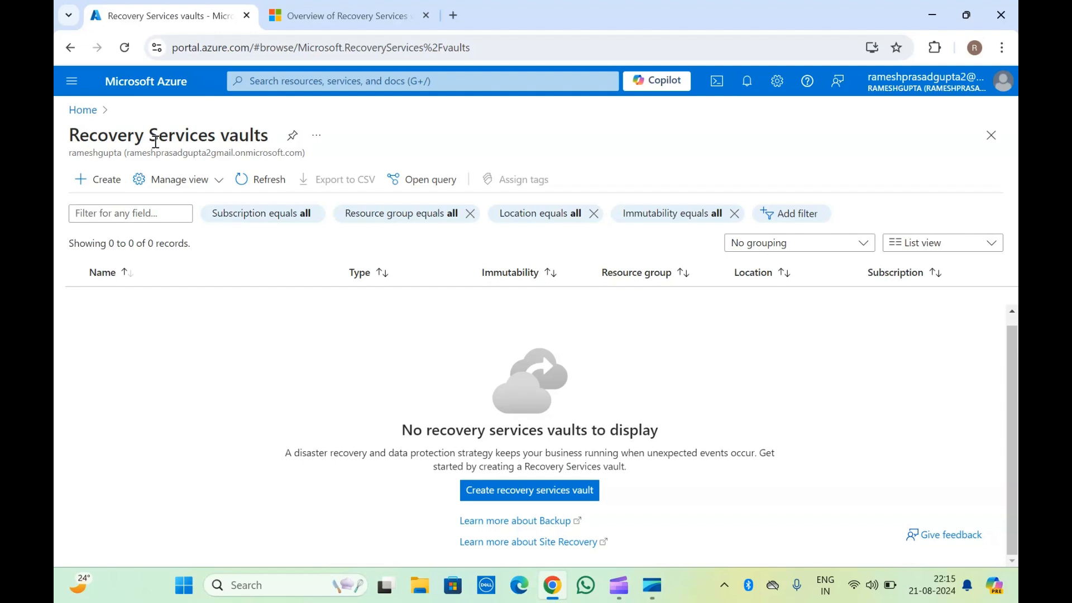
{"action": "left_click_drag", "start_coordinate": [71, 137], "coordinate": [297, 148]}
{"action": "left_click", "coordinate": [298, 148]}
{"action": "triple_click", "coordinate": [94, 129]}
{"action": "left_click_drag", "start_coordinate": [94, 129], "coordinate": [304, 149]}
{"action": "left_click", "coordinate": [304, 149]}
{"action": "scroll", "coordinate": [456, 428], "scroll_direction": "up", "scroll_amount": 1}
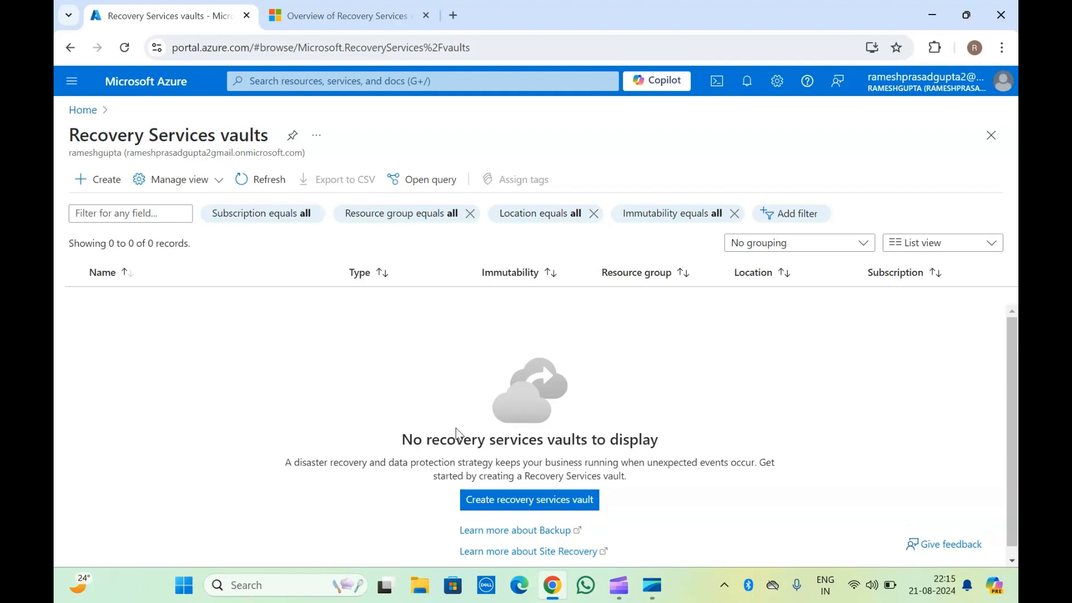
{"action": "scroll", "coordinate": [458, 434], "scroll_direction": "down", "scroll_amount": 1}
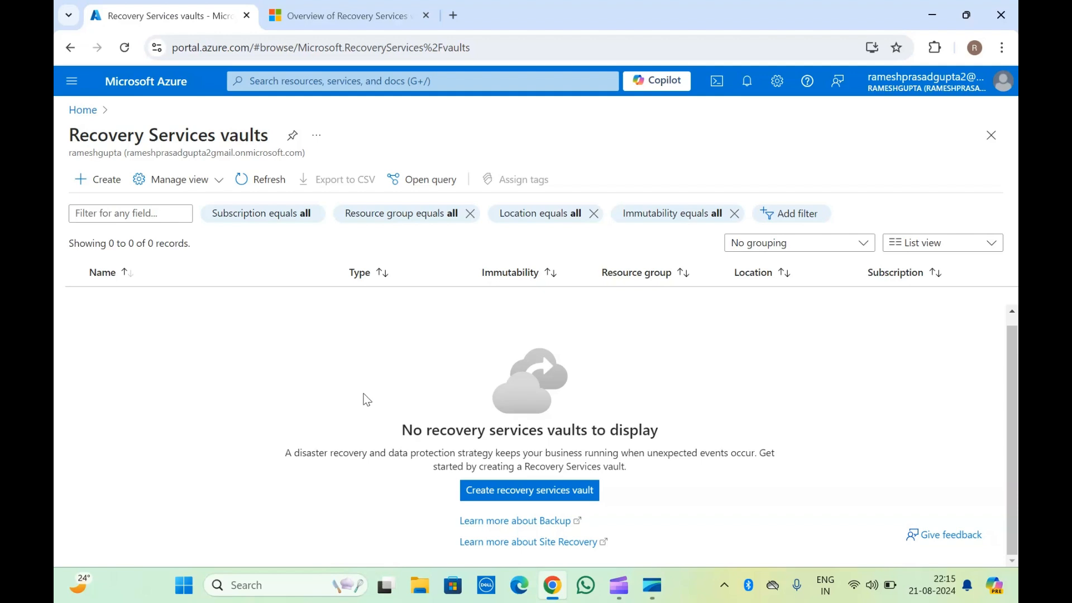
{"action": "scroll", "coordinate": [367, 400], "scroll_direction": "up", "scroll_amount": 1}
{"action": "scroll", "coordinate": [366, 400], "scroll_direction": "down", "scroll_amount": 1}
{"action": "scroll", "coordinate": [366, 399], "scroll_direction": "up", "scroll_amount": 1}
Start creating a Recovery Services vault and create a new resource group named ado-01.
{"action": "left_click", "coordinate": [546, 505]}
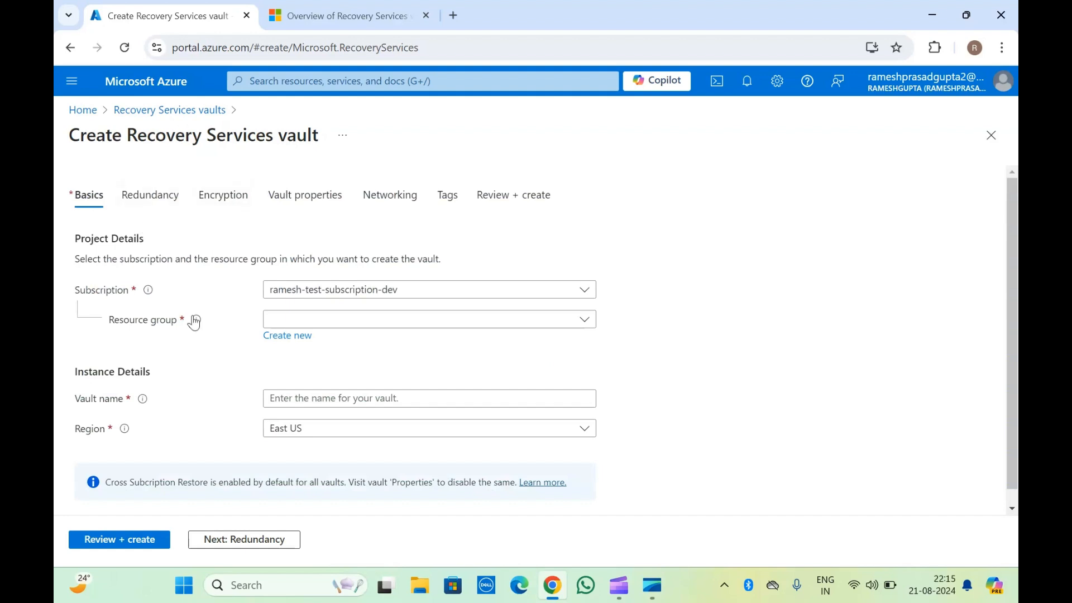
{"action": "scroll", "coordinate": [189, 394], "scroll_direction": "down", "scroll_amount": 1}
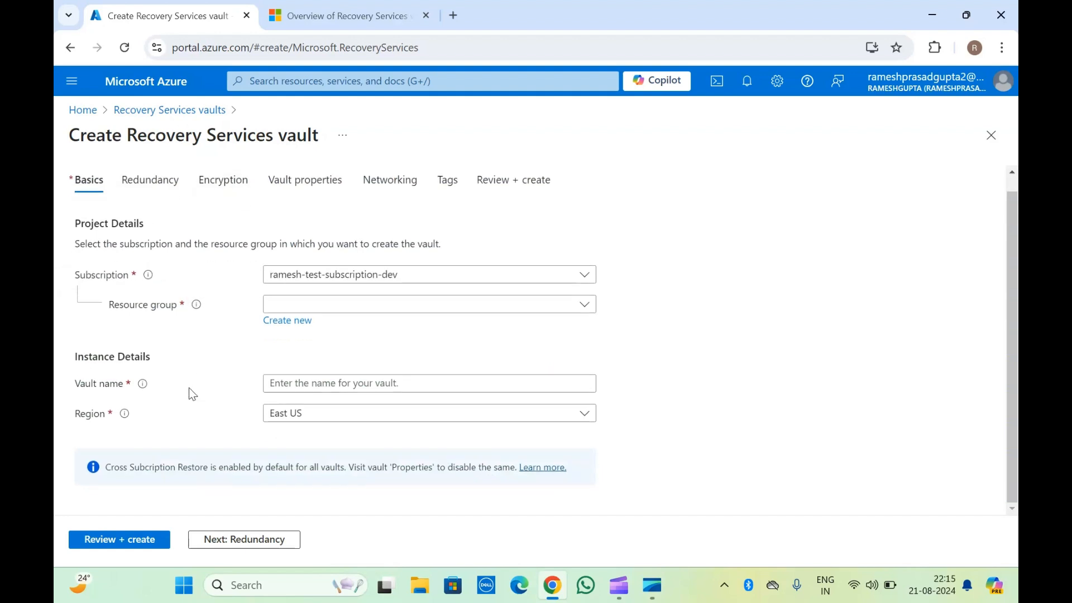
{"action": "left_click", "coordinate": [299, 325]}
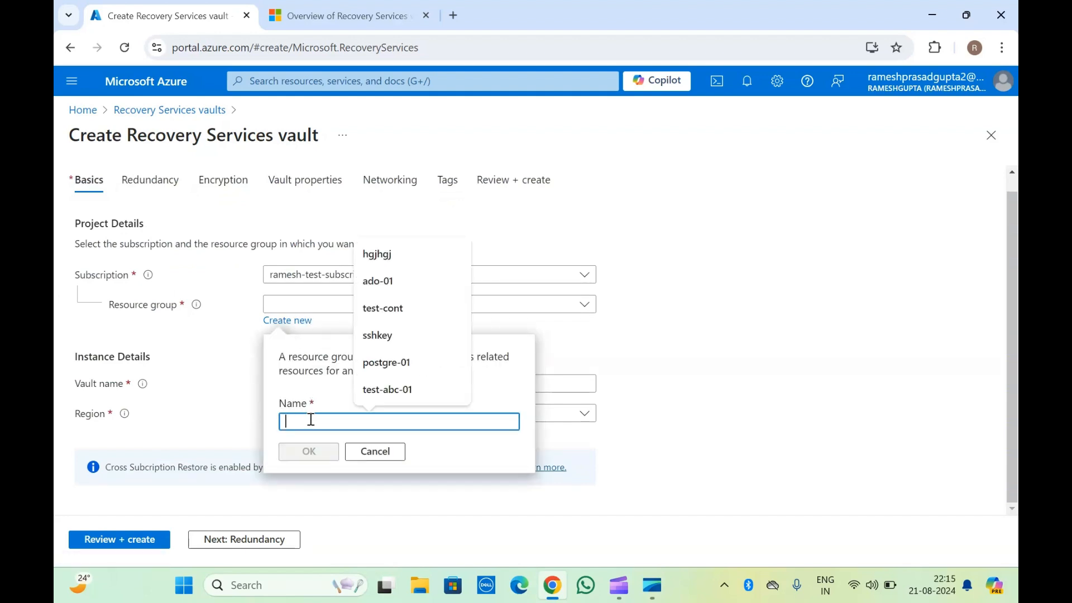
{"action": "type", "text": "ado-01"}
{"action": "left_click", "coordinate": [316, 454]}
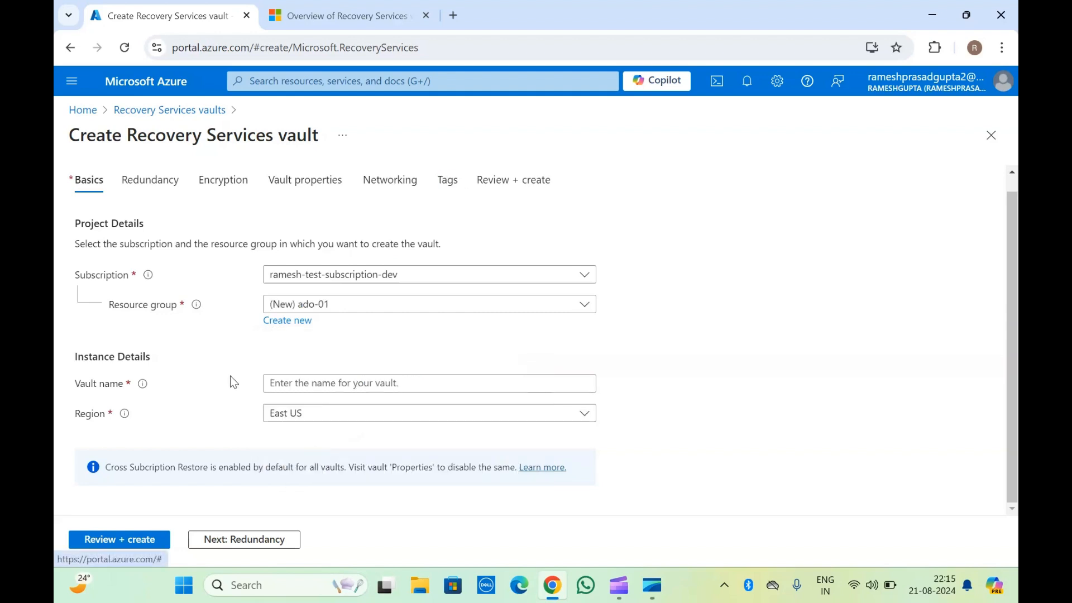
Enter rs-vault-01 as the vault name.
{"action": "left_click", "coordinate": [313, 388]}
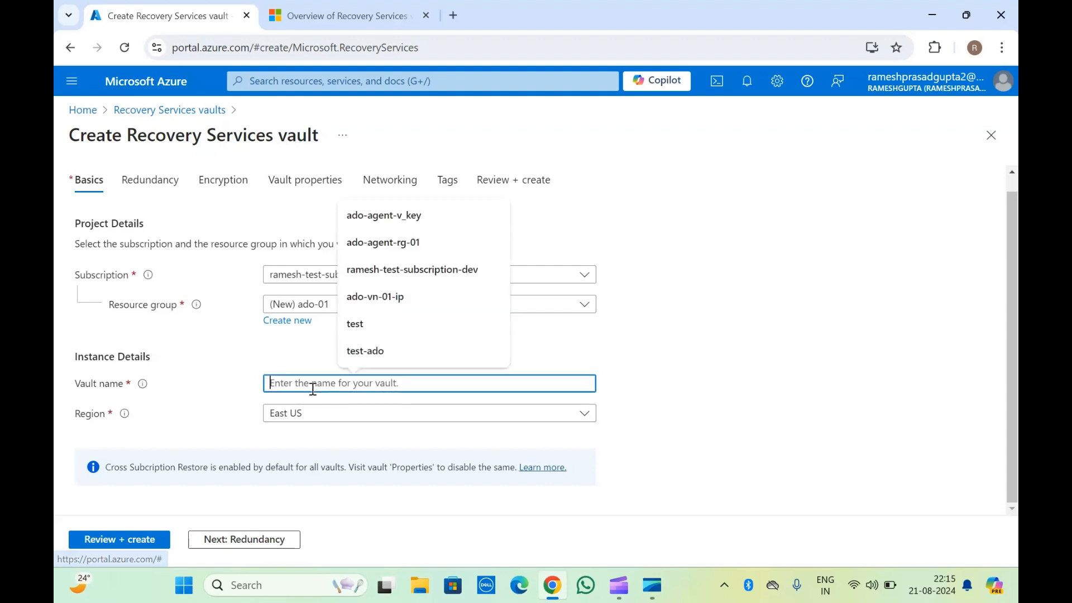
{"action": "type", "text": "rg"}
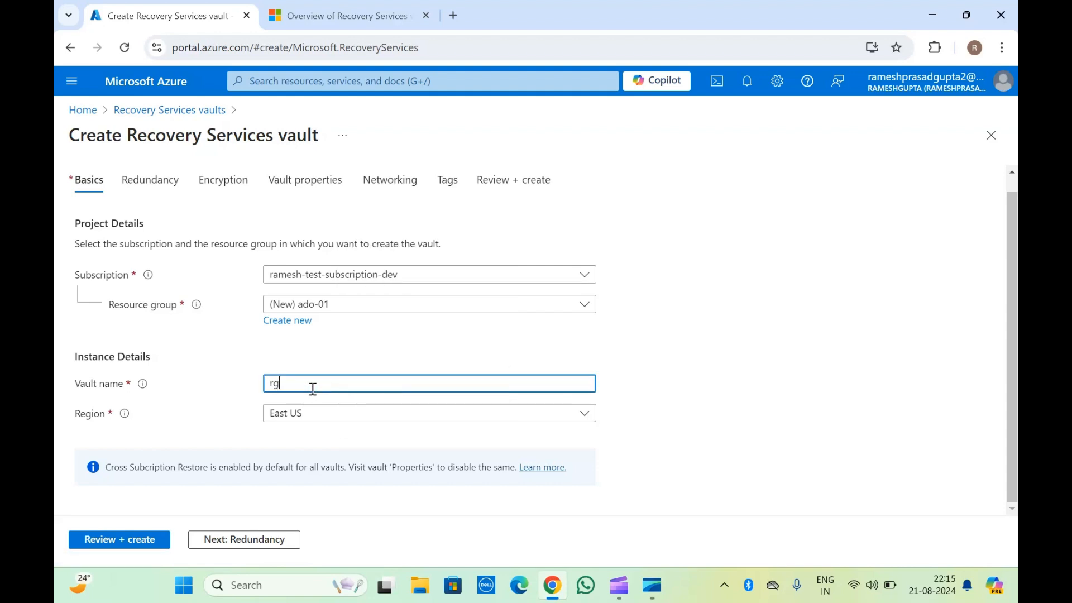
{"action": "key", "text": "BackSpace"}
{"action": "type", "text": "s-vault-01"}
{"action": "left_click", "coordinate": [211, 355]}
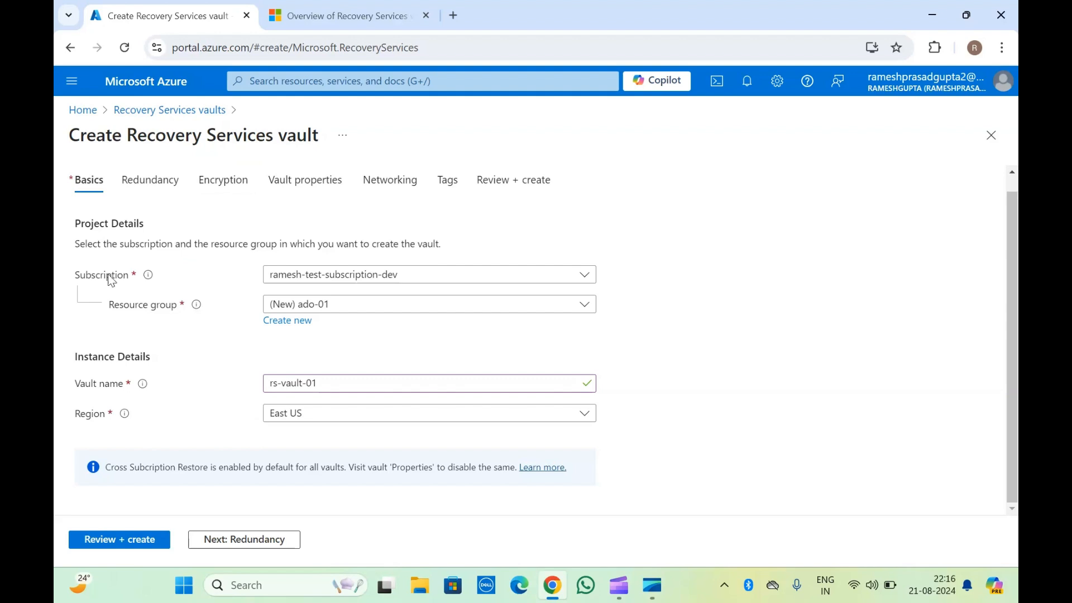
Inspect the Region options and the Region field's description without changing it.
{"action": "double_click", "coordinate": [130, 134]}
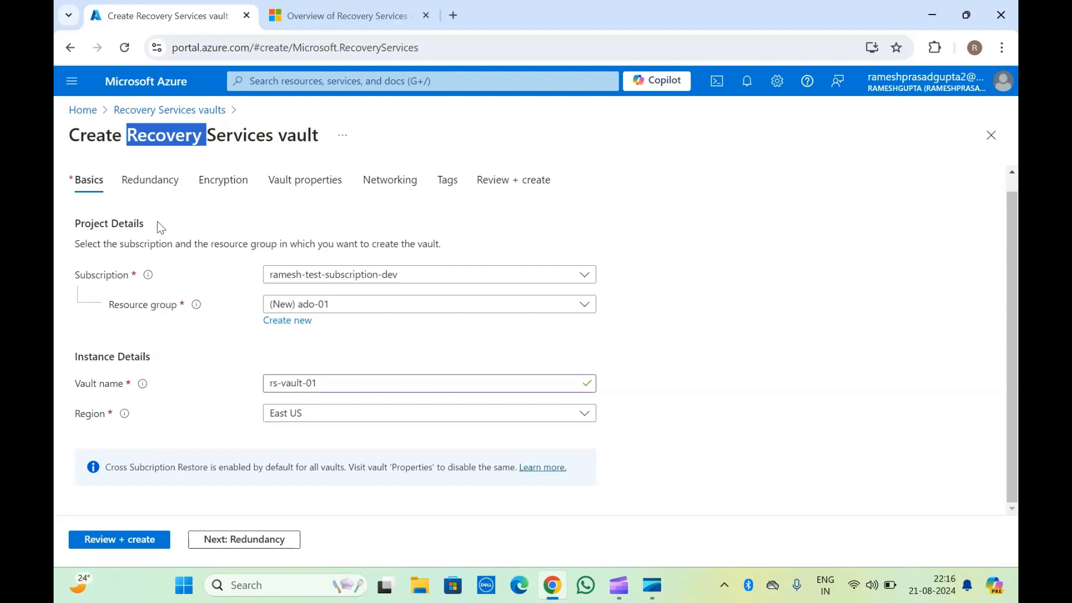
{"action": "left_click", "coordinate": [235, 405]}
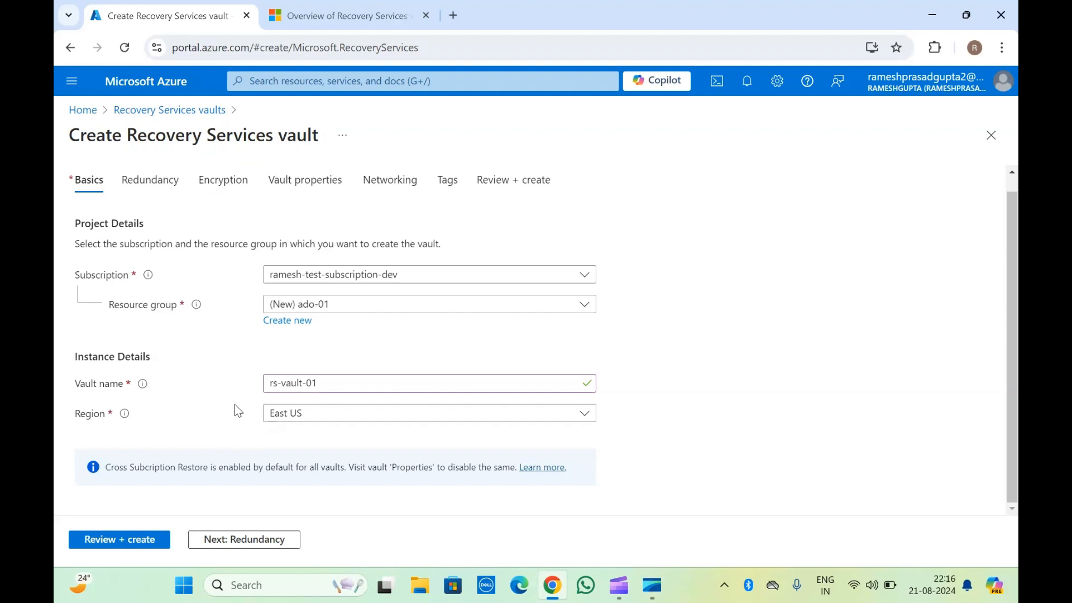
{"action": "left_click", "coordinate": [296, 415]}
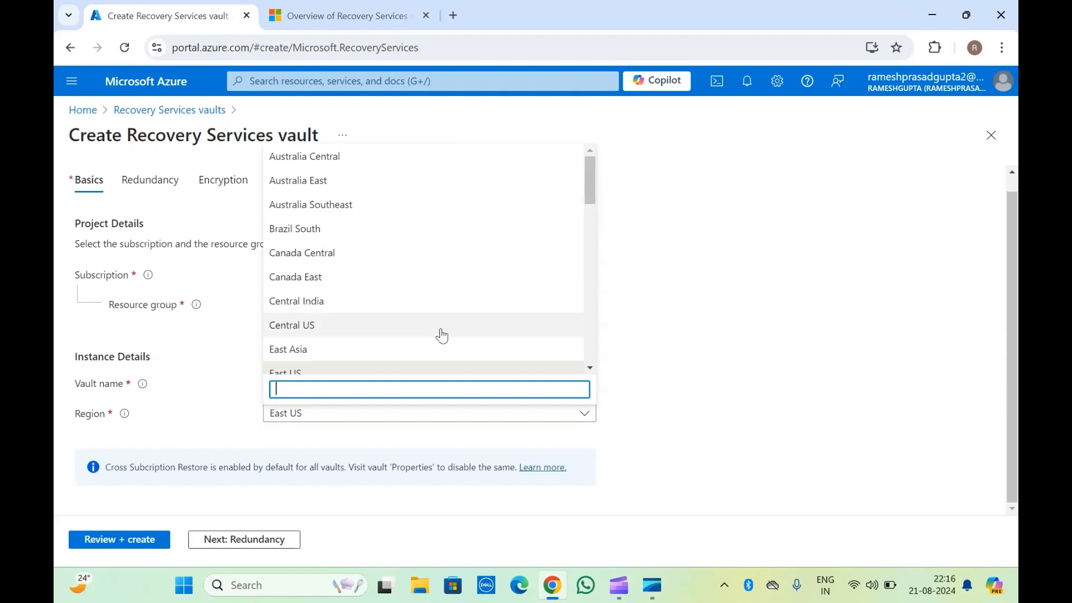
{"action": "left_click", "coordinate": [156, 406]}
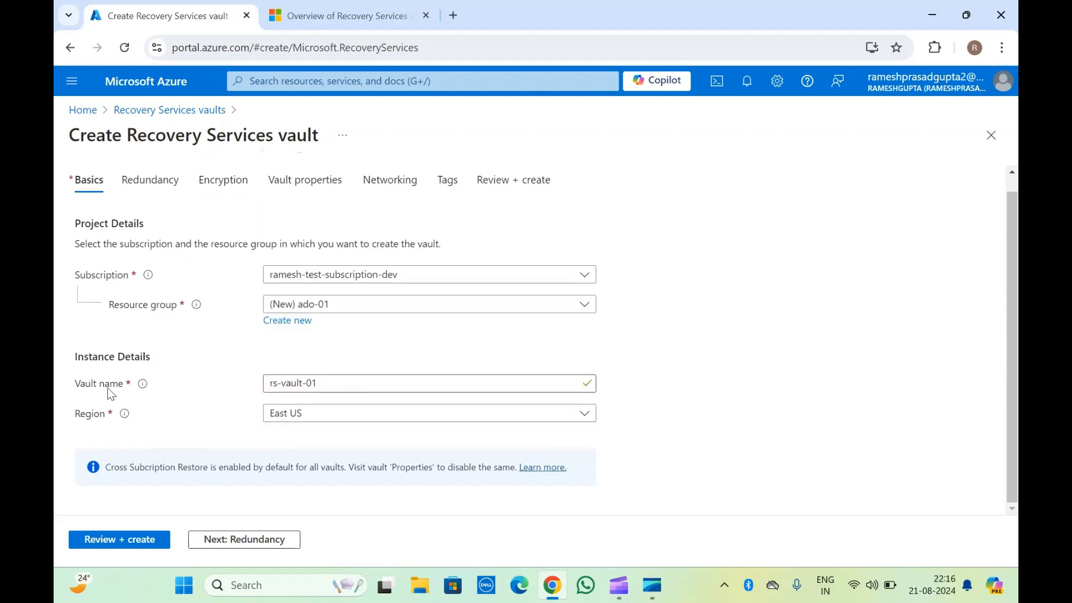
{"action": "mouse_move", "coordinate": [124, 413]}
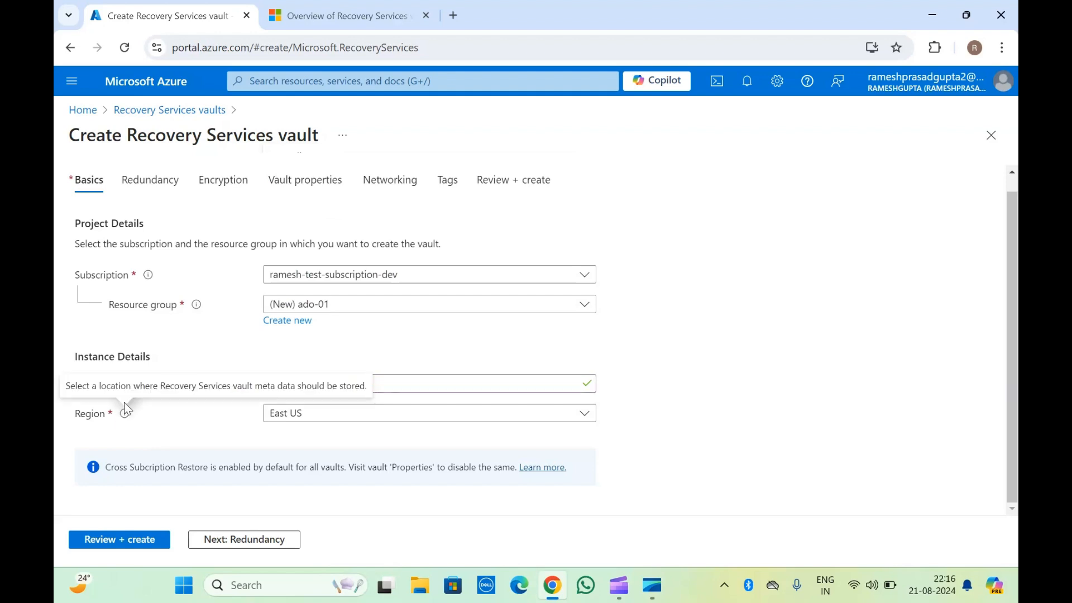
{"action": "left_click_drag", "start_coordinate": [160, 386], "coordinate": [325, 387]}
{"action": "left_click", "coordinate": [302, 386]}
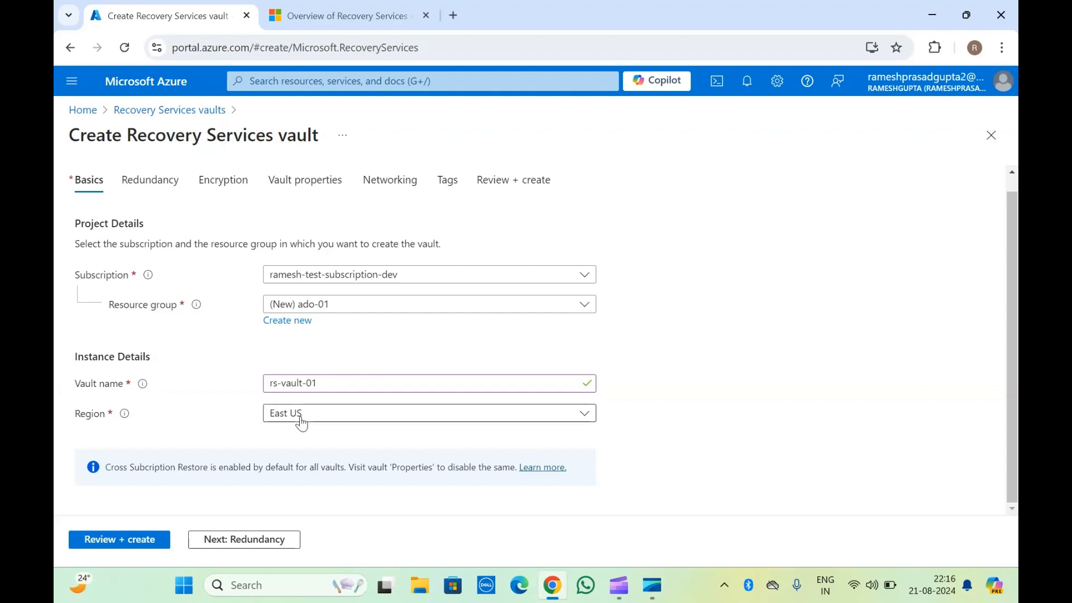
Open the Redundancy settings and review the Backup Storage Redundancy options, leaving Geo-redundant selected.
{"action": "left_click", "coordinate": [238, 537]}
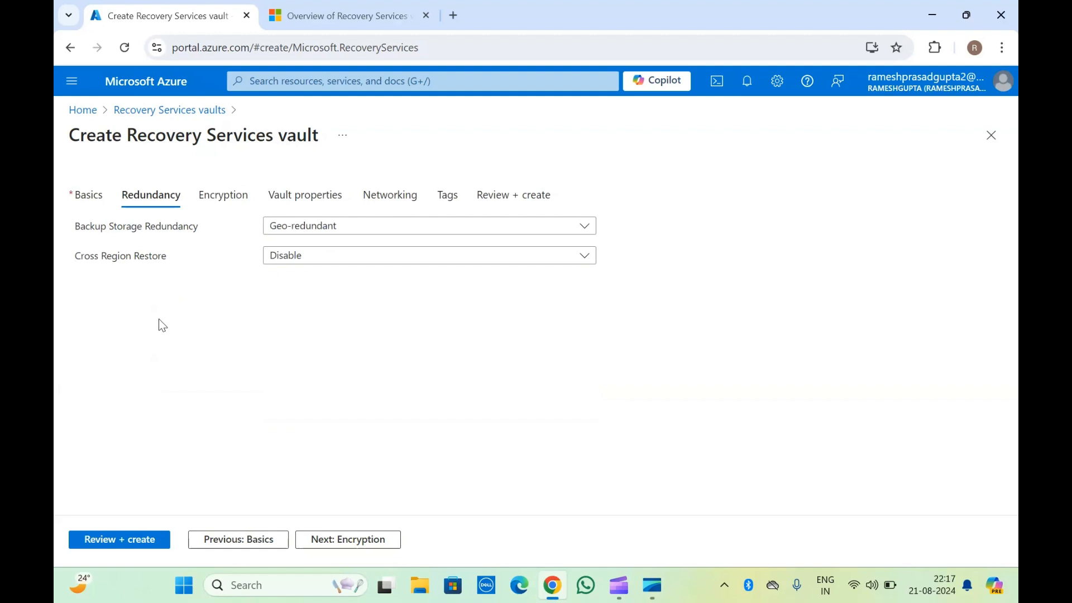
{"action": "left_click", "coordinate": [318, 228]}
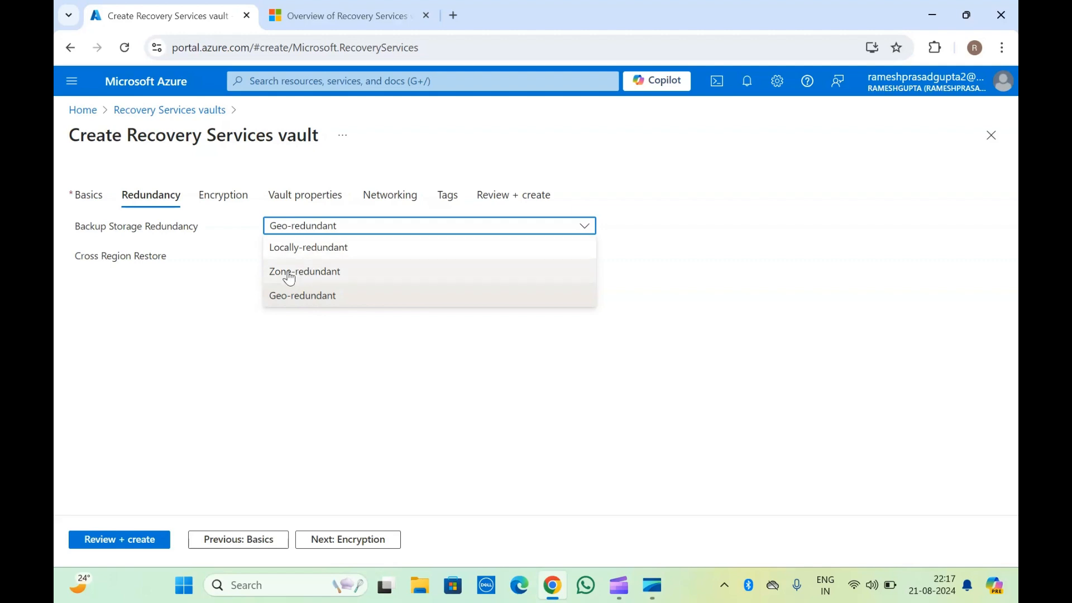
{"action": "left_click", "coordinate": [146, 239]}
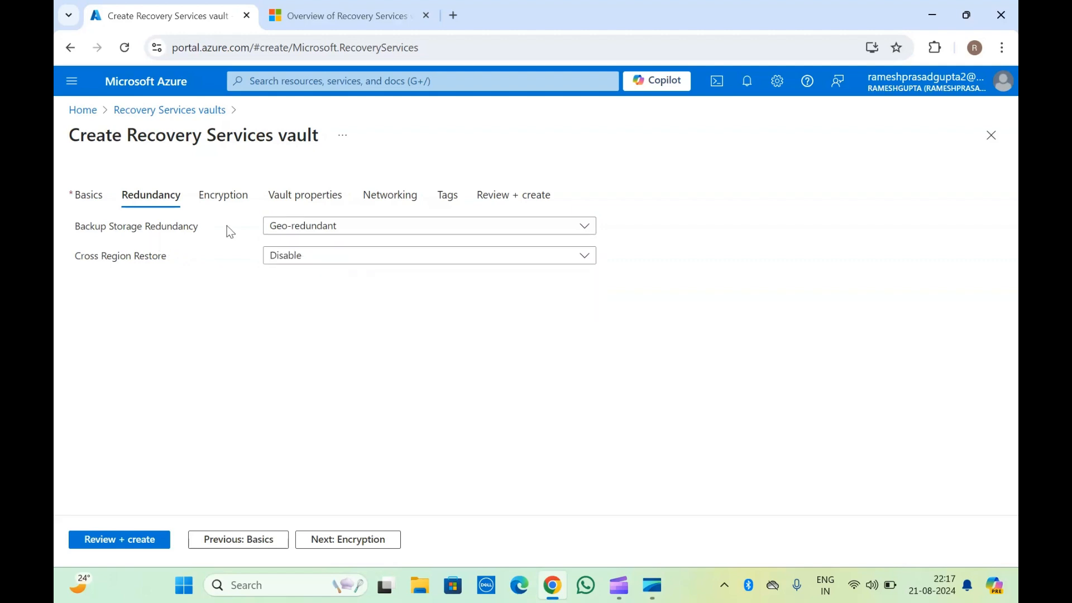
{"action": "left_click", "coordinate": [298, 228]}
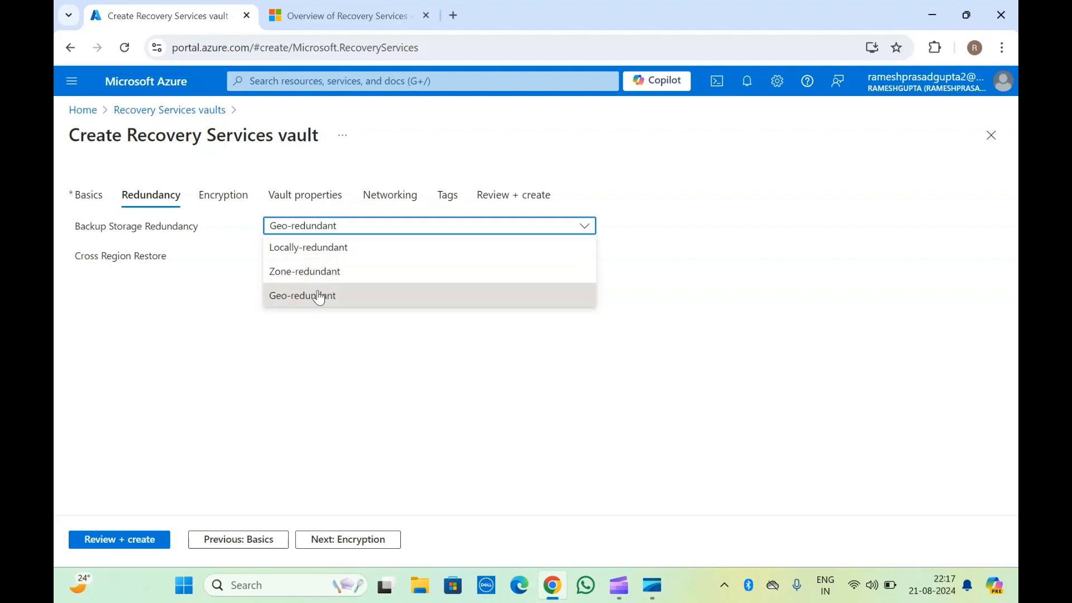
{"action": "left_click", "coordinate": [187, 240]}
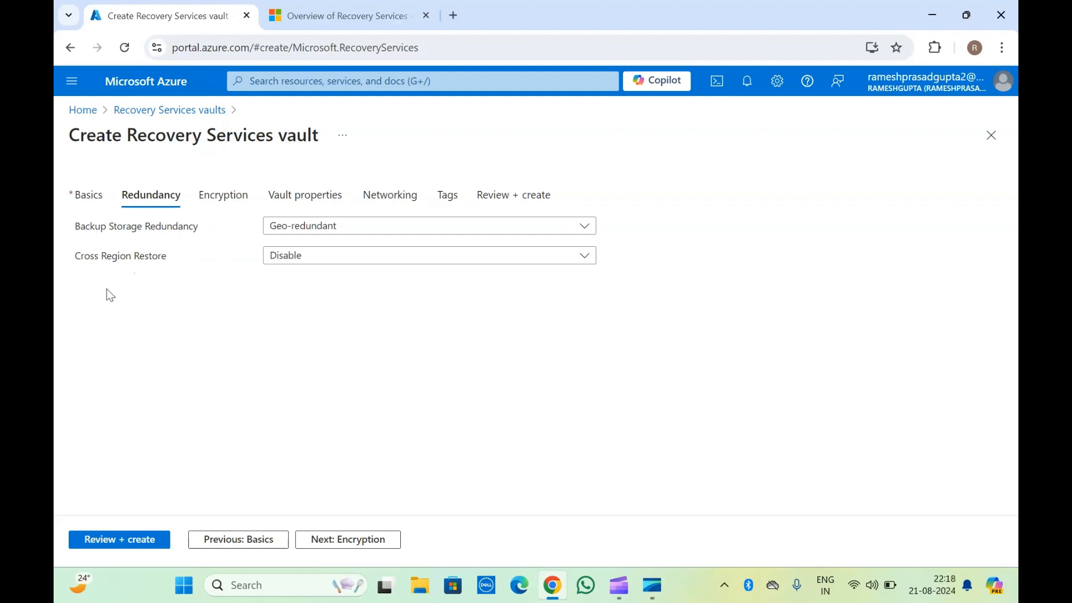
Review the Cross Region Restore options, leaving it set to Disable.
{"action": "triple_click", "coordinate": [127, 261]}
{"action": "left_click", "coordinate": [128, 261]}
{"action": "left_click", "coordinate": [293, 262]}
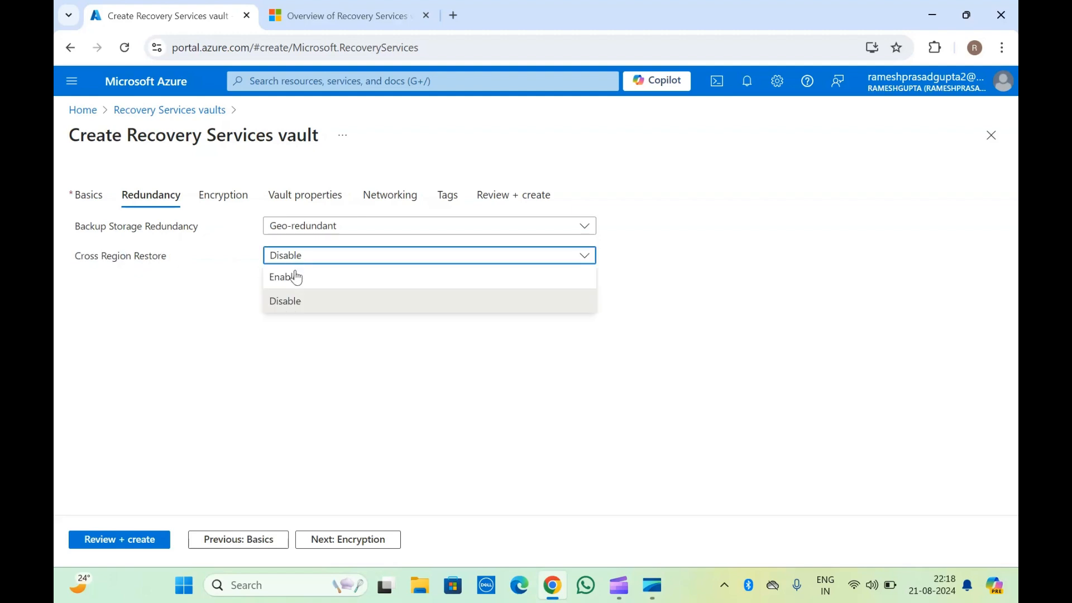
{"action": "left_click", "coordinate": [112, 255]}
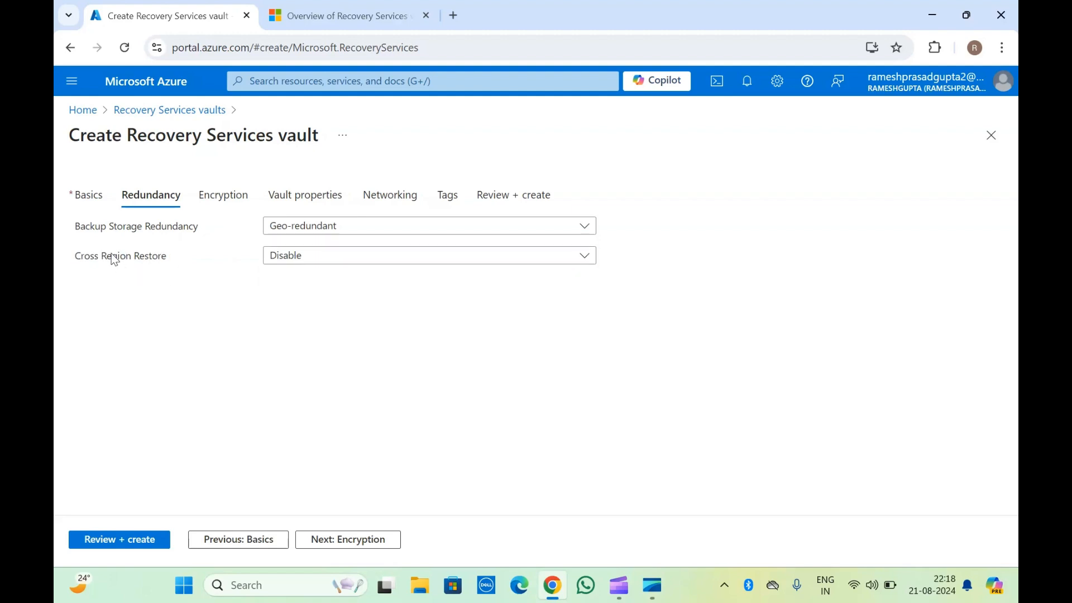
{"action": "triple_click", "coordinate": [146, 255]}
{"action": "left_click", "coordinate": [146, 255]}
Advance through the Encryption and Vault properties settings, reviewing the immutability option, to reach Networking.
{"action": "left_click", "coordinate": [336, 533]}
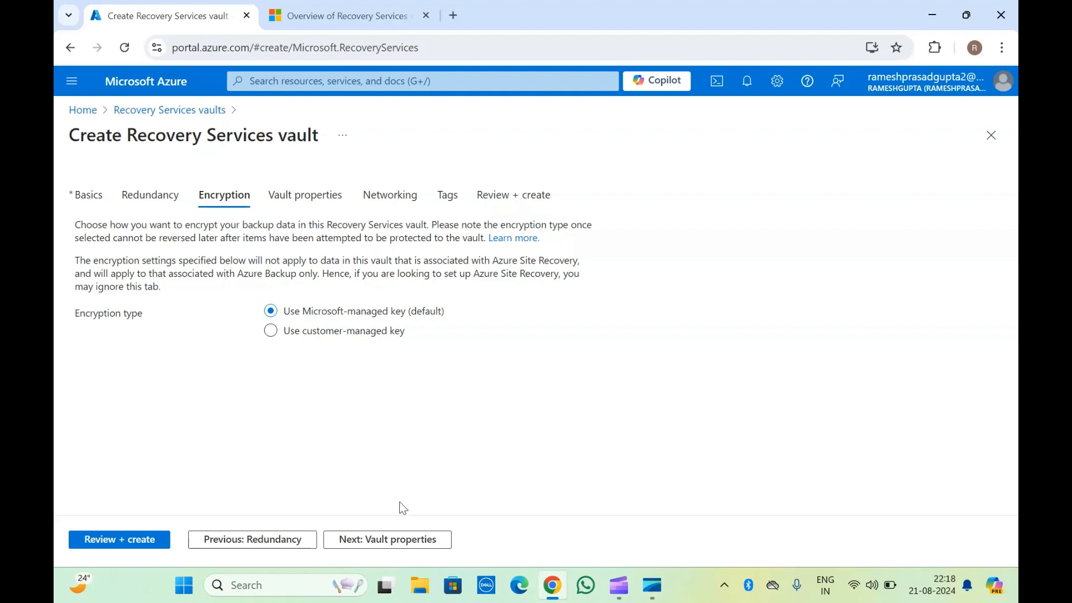
{"action": "left_click", "coordinate": [383, 540]}
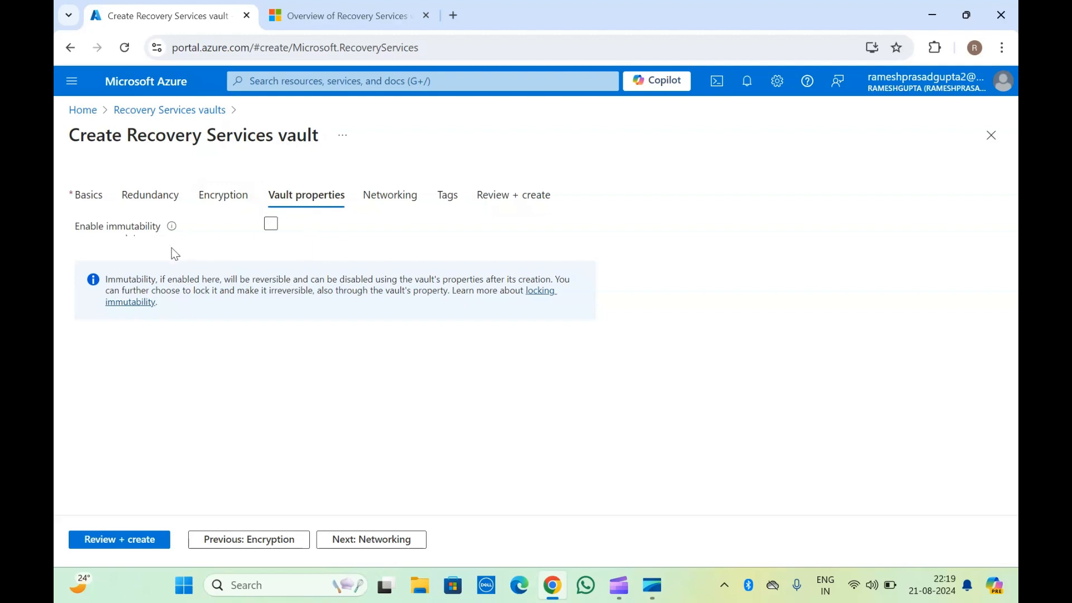
{"action": "mouse_move", "coordinate": [170, 234]}
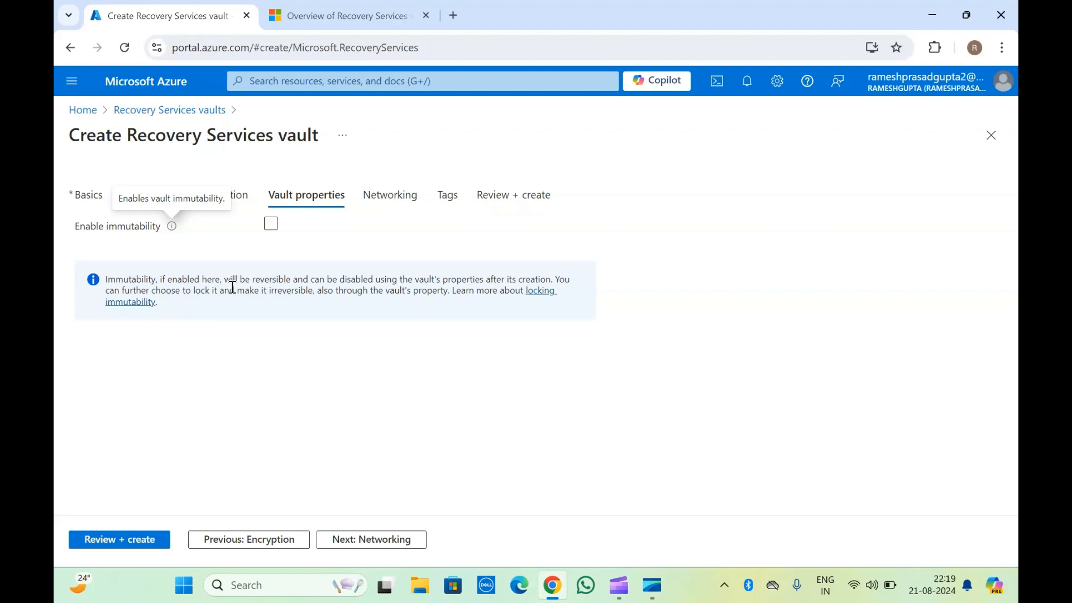
{"action": "left_click", "coordinate": [446, 289]}
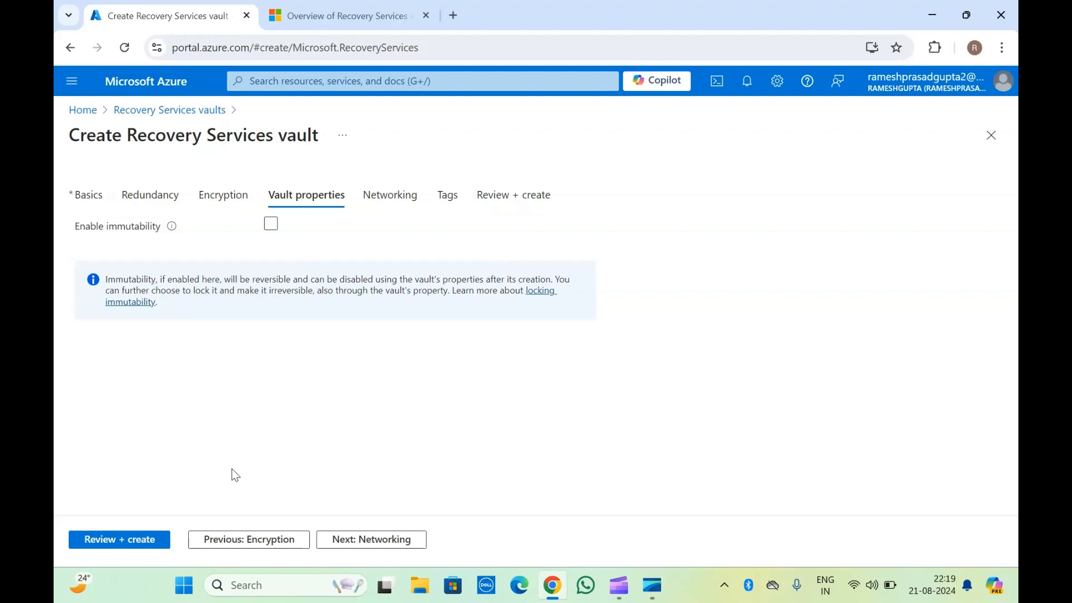
{"action": "left_click", "coordinate": [369, 543]}
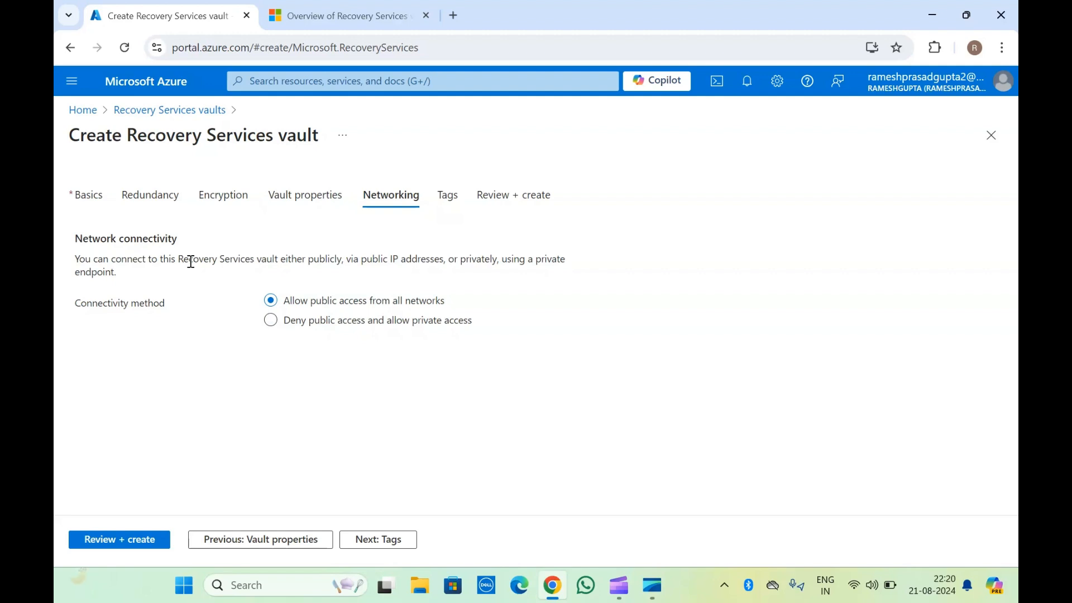
Switch the connectivity method to deny public access and allow private access.
{"action": "left_click", "coordinate": [333, 330]}
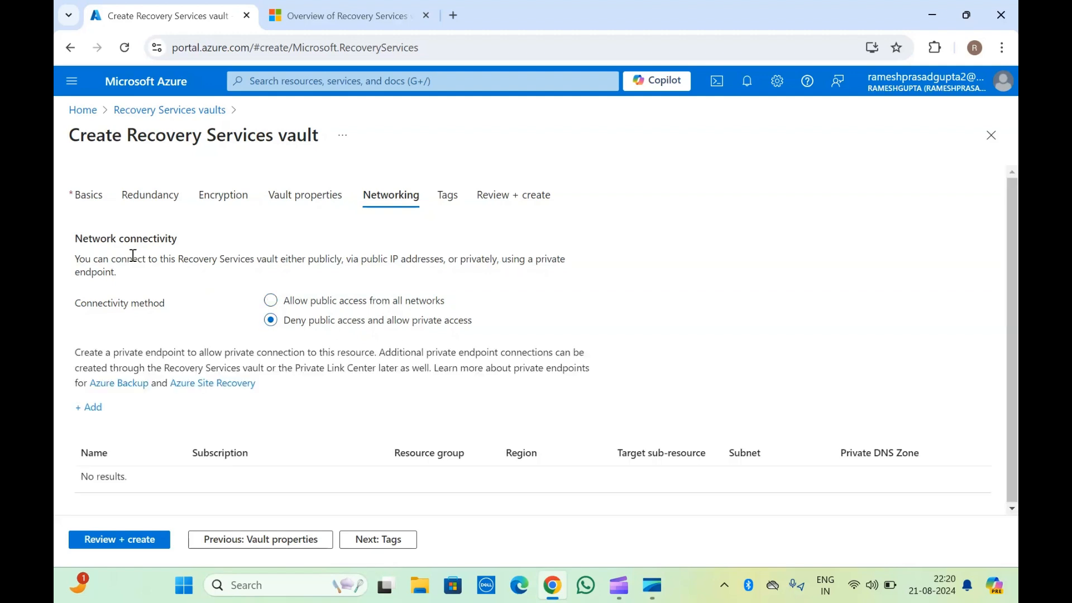
{"action": "triple_click", "coordinate": [219, 134]}
{"action": "left_click", "coordinate": [219, 134]}
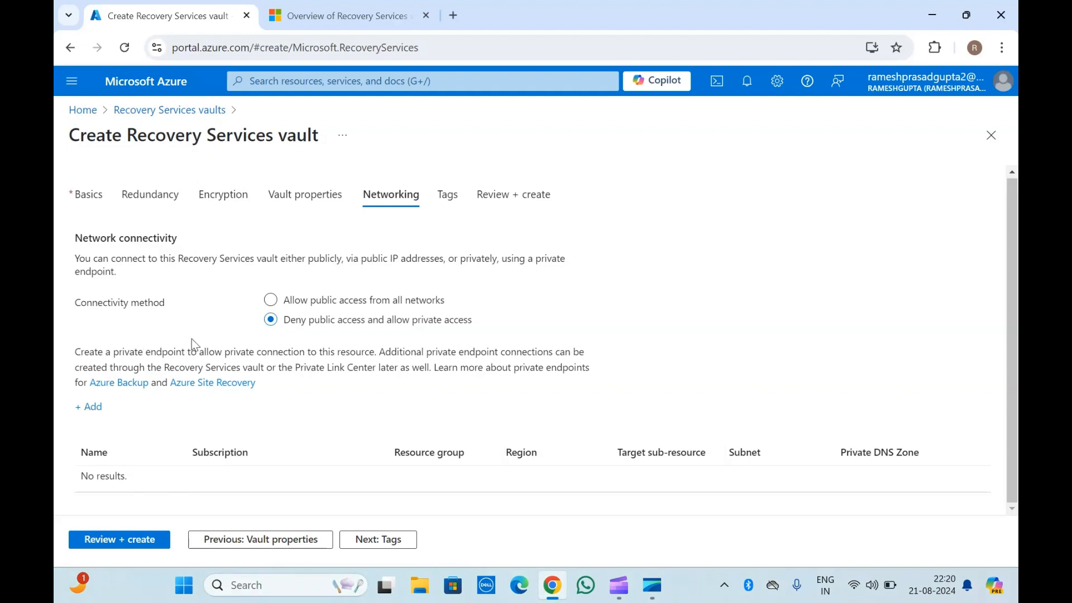
{"action": "triple_click", "coordinate": [161, 136]}
{"action": "left_click", "coordinate": [161, 137]}
Start adding a private endpoint and inspect its Name suggestions and Target sub-resource options.
{"action": "left_click", "coordinate": [94, 412]}
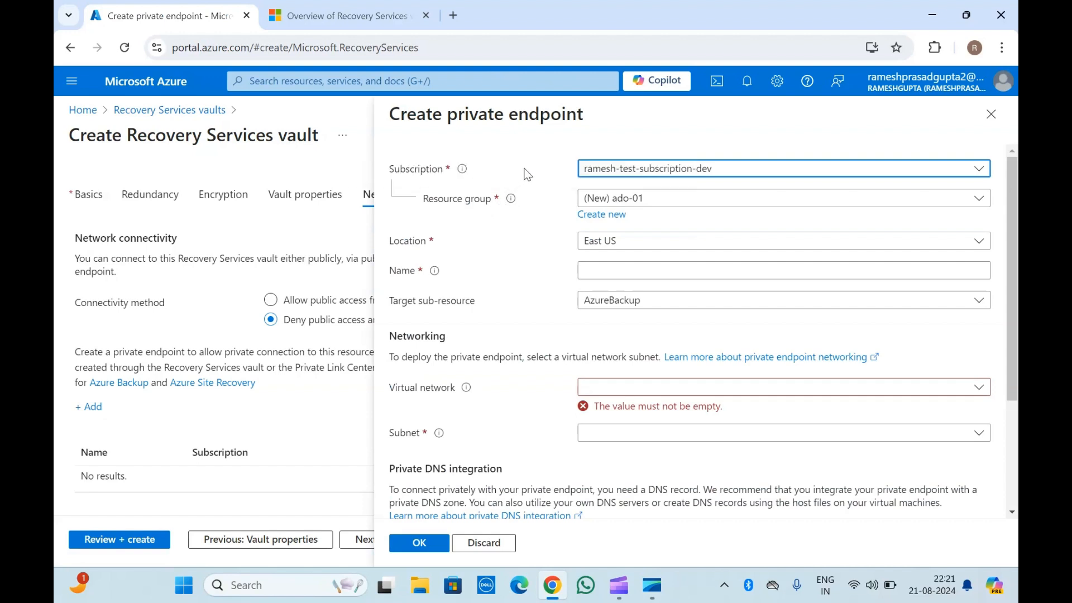
{"action": "left_click", "coordinate": [589, 270]}
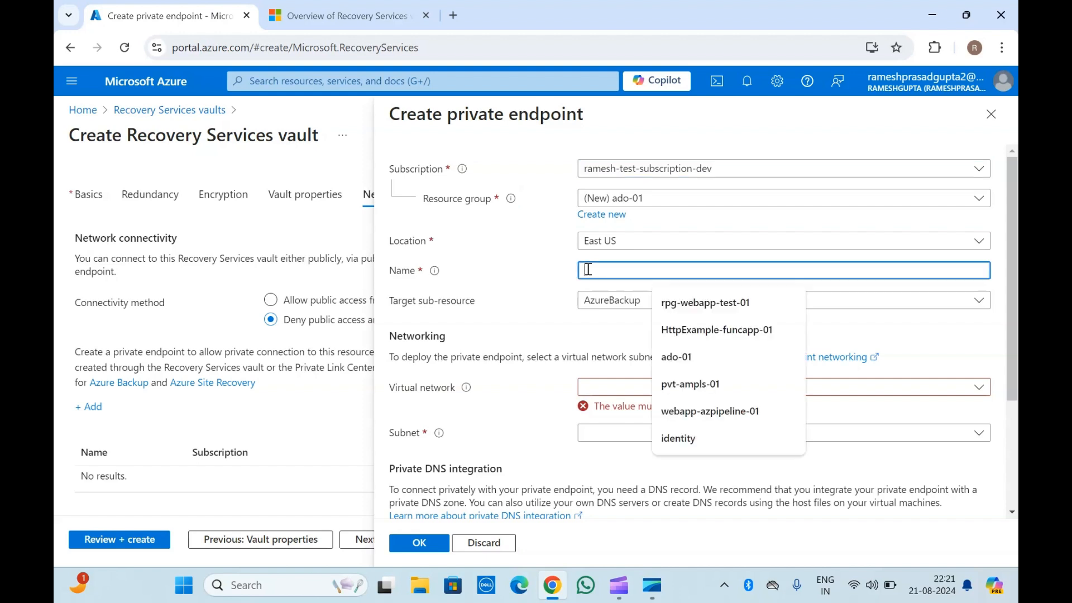
{"action": "left_click", "coordinate": [503, 287]}
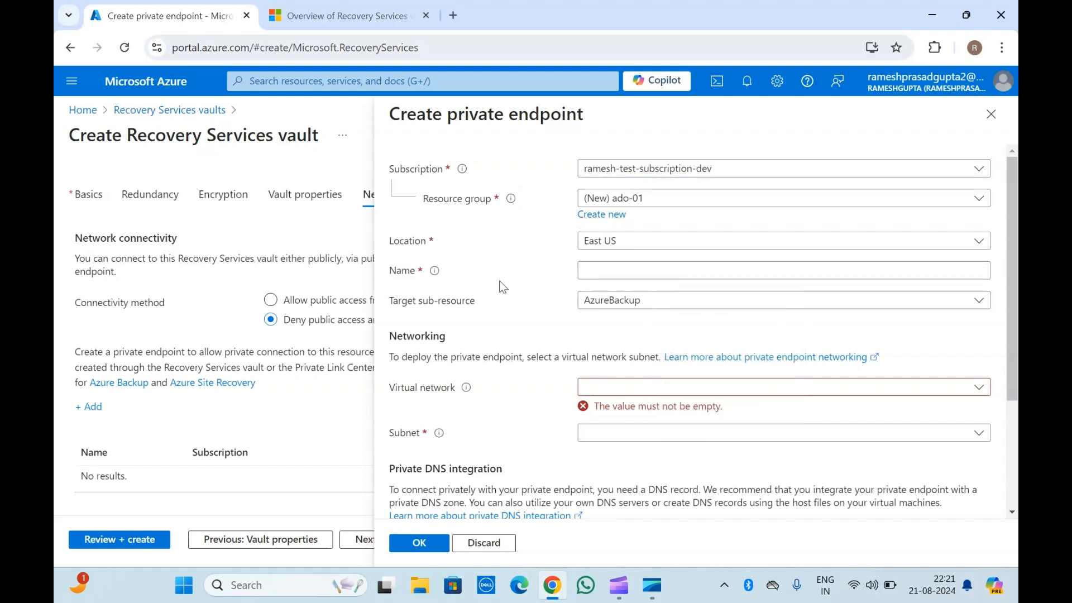
{"action": "scroll", "coordinate": [497, 339], "scroll_direction": "down", "scroll_amount": 1}
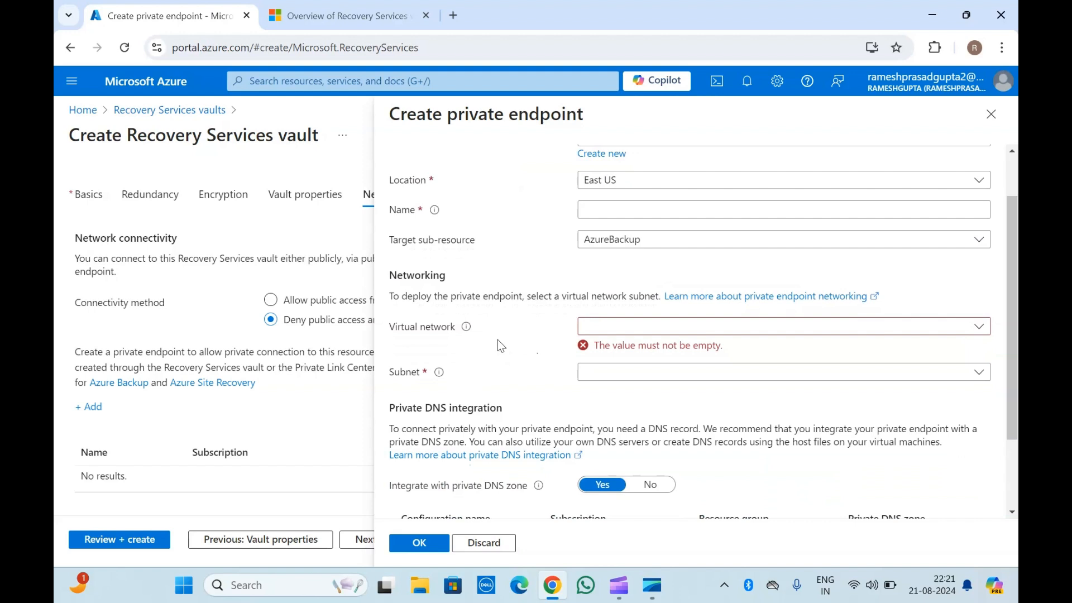
{"action": "left_click", "coordinate": [649, 241]}
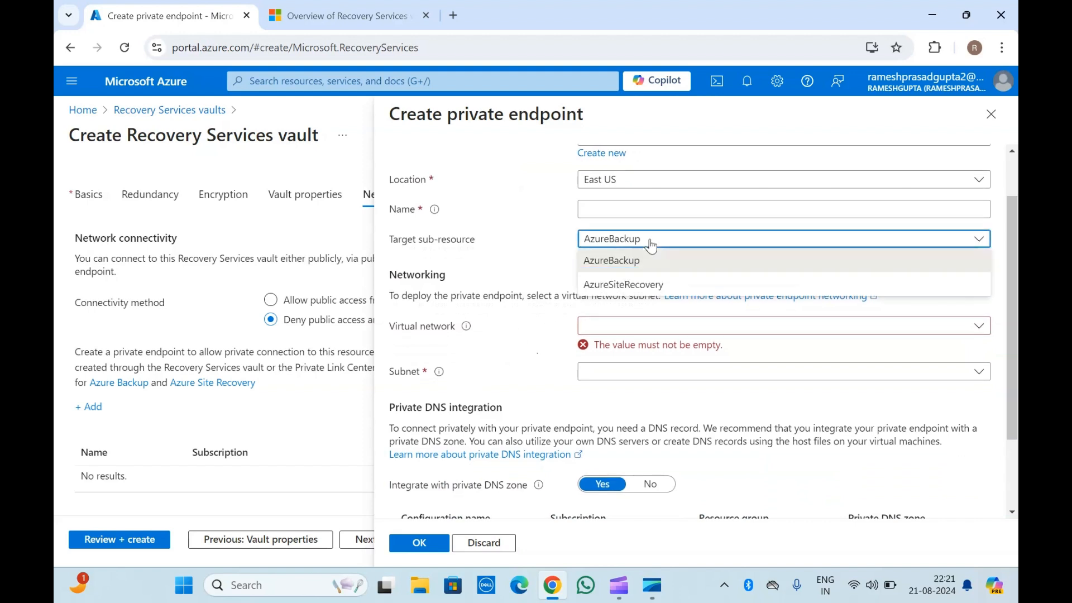
{"action": "left_click", "coordinate": [506, 239]}
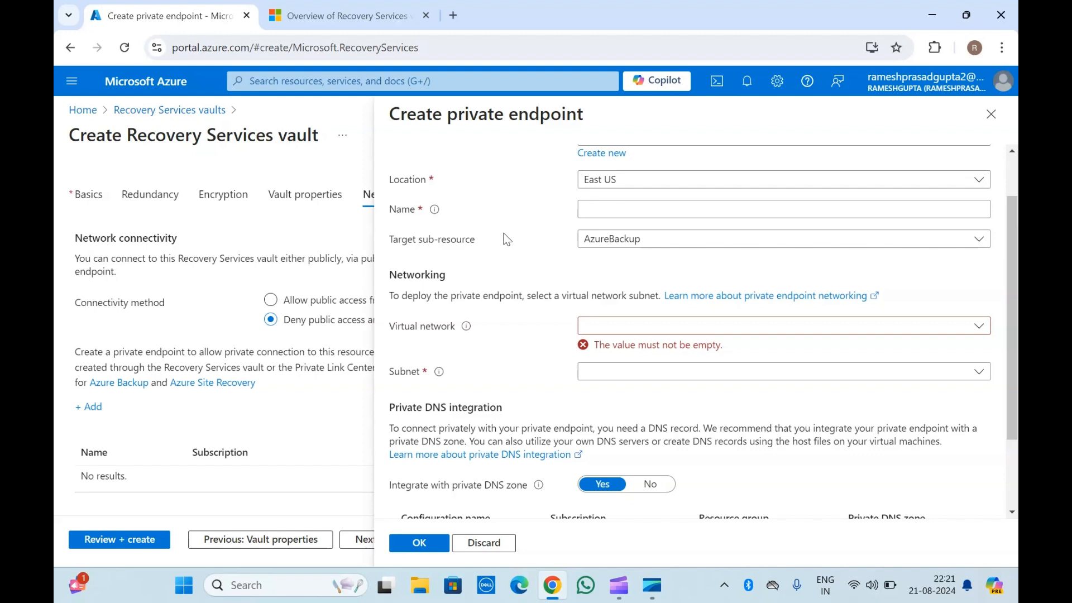
{"action": "left_click", "coordinate": [618, 244]}
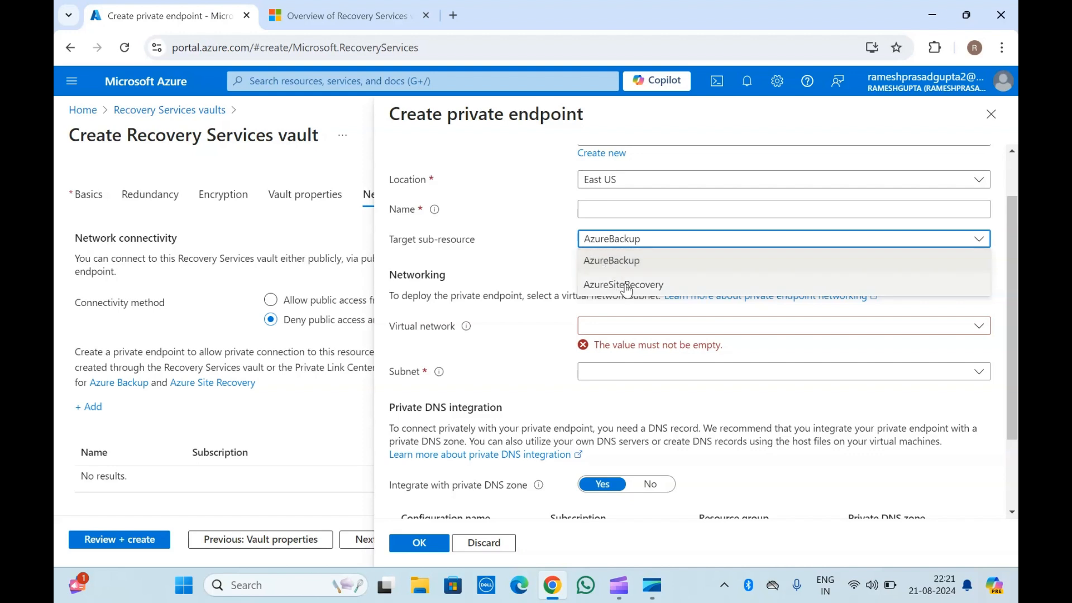
{"action": "left_click", "coordinate": [468, 242]}
{"action": "left_click", "coordinate": [601, 245]}
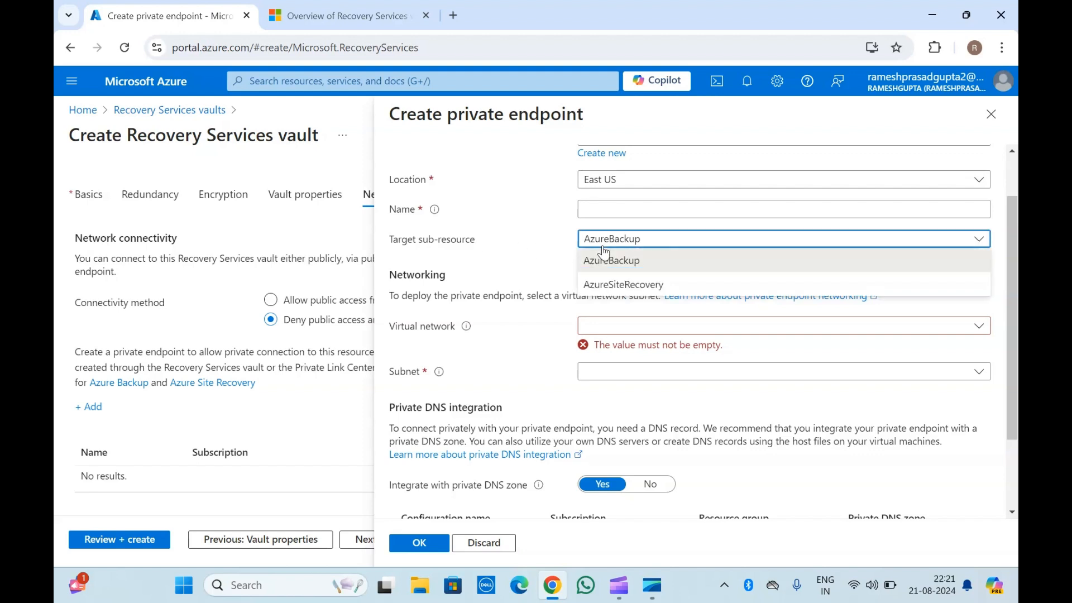
{"action": "left_click", "coordinate": [507, 250]}
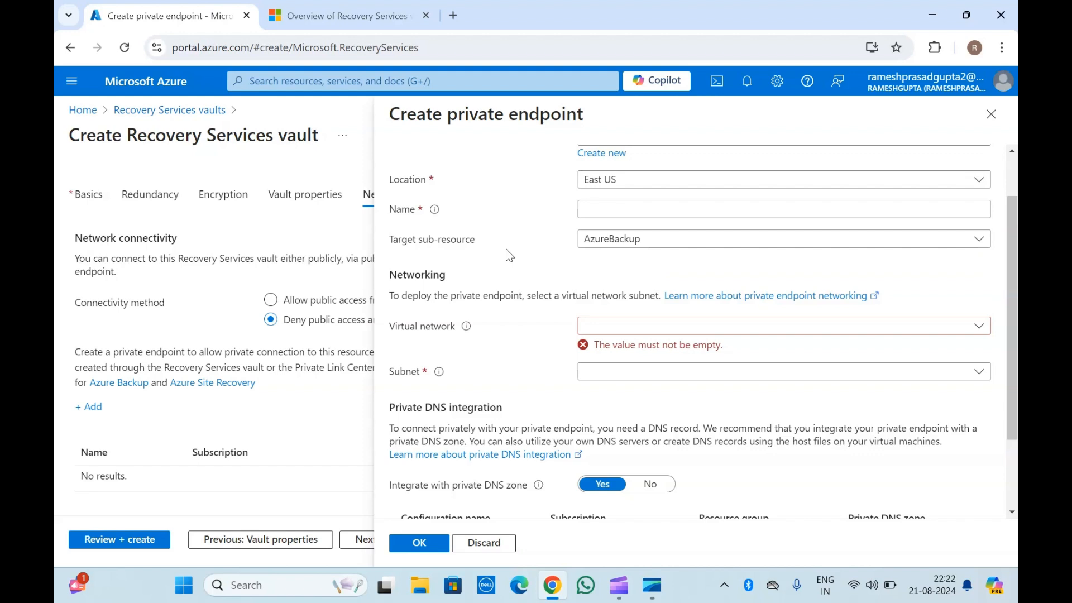
Inspect the private endpoint's virtual network and subnet fields, then discard the endpoint.
{"action": "scroll", "coordinate": [509, 255], "scroll_direction": "down", "scroll_amount": 2}
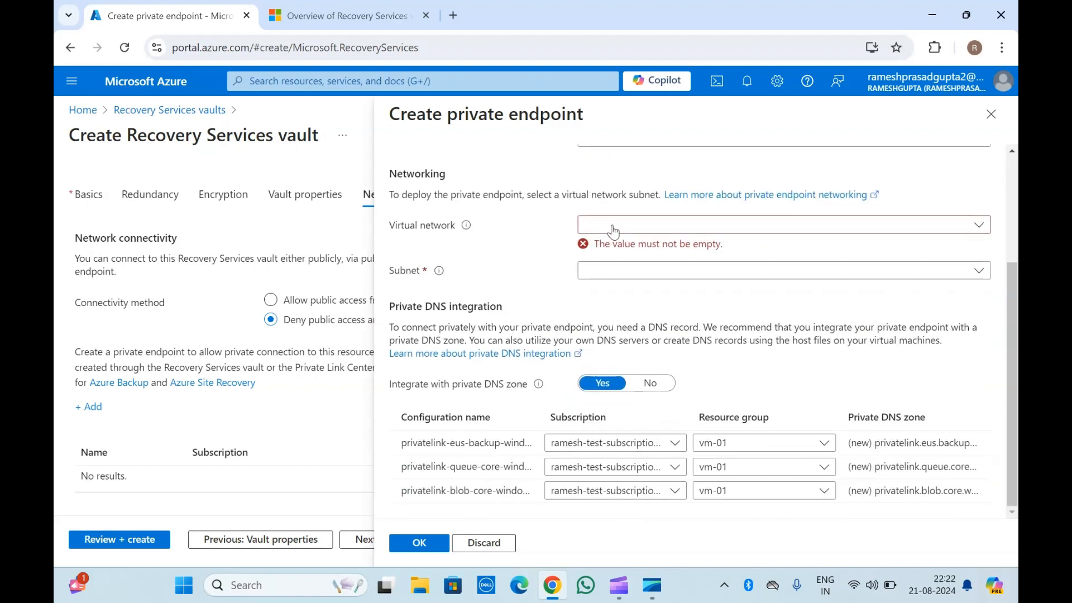
{"action": "left_click", "coordinate": [613, 226]}
{"action": "left_click", "coordinate": [516, 249]}
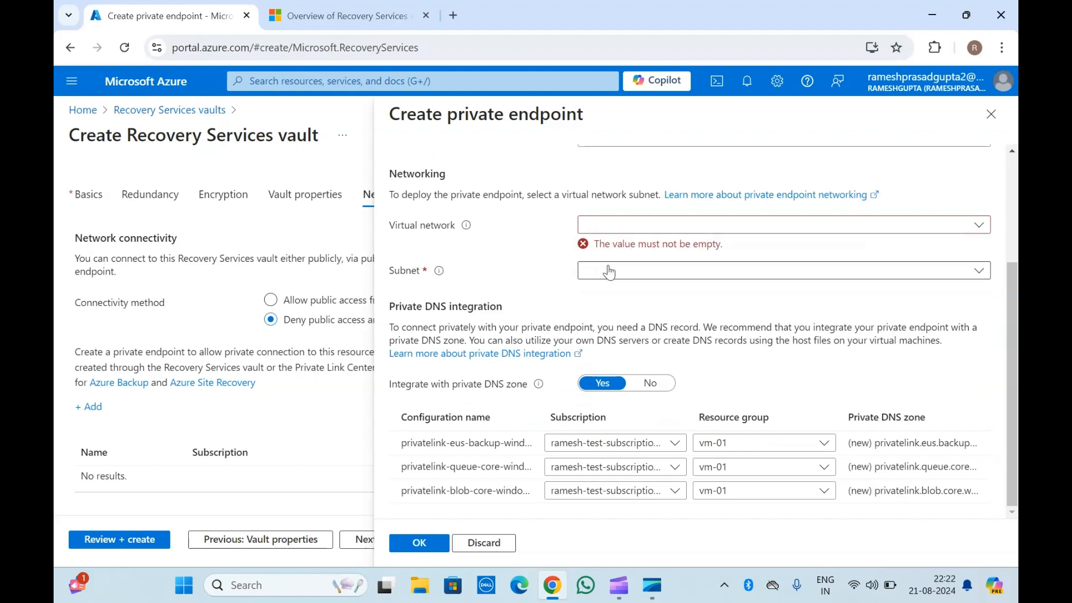
{"action": "left_click", "coordinate": [625, 274]}
{"action": "left_click", "coordinate": [498, 267]}
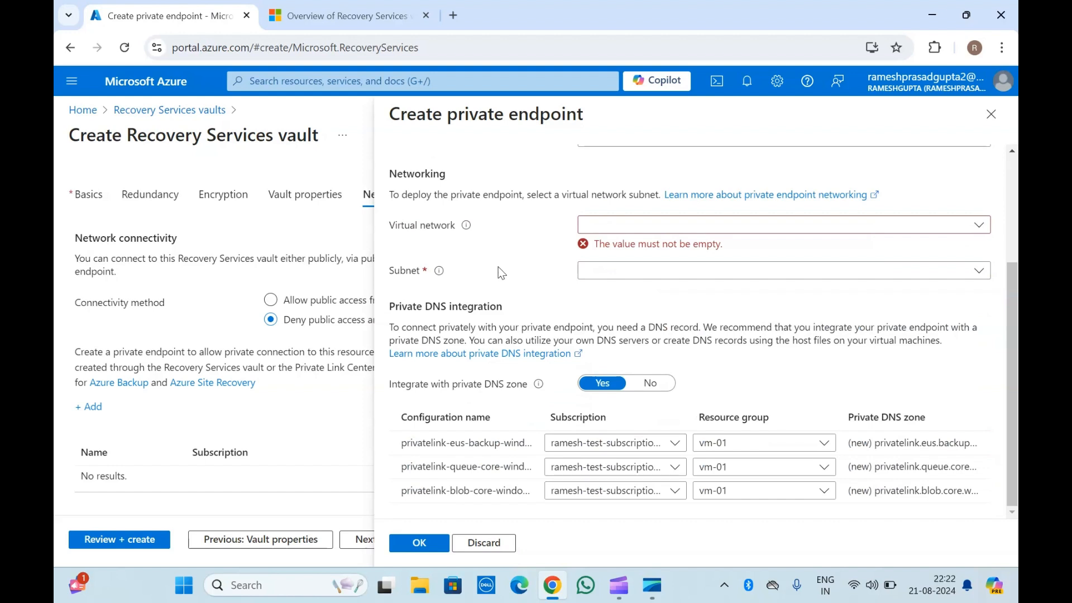
{"action": "left_click", "coordinate": [629, 279]}
{"action": "left_click", "coordinate": [484, 135]}
{"action": "left_click", "coordinate": [621, 272]}
{"action": "left_click", "coordinate": [506, 252]}
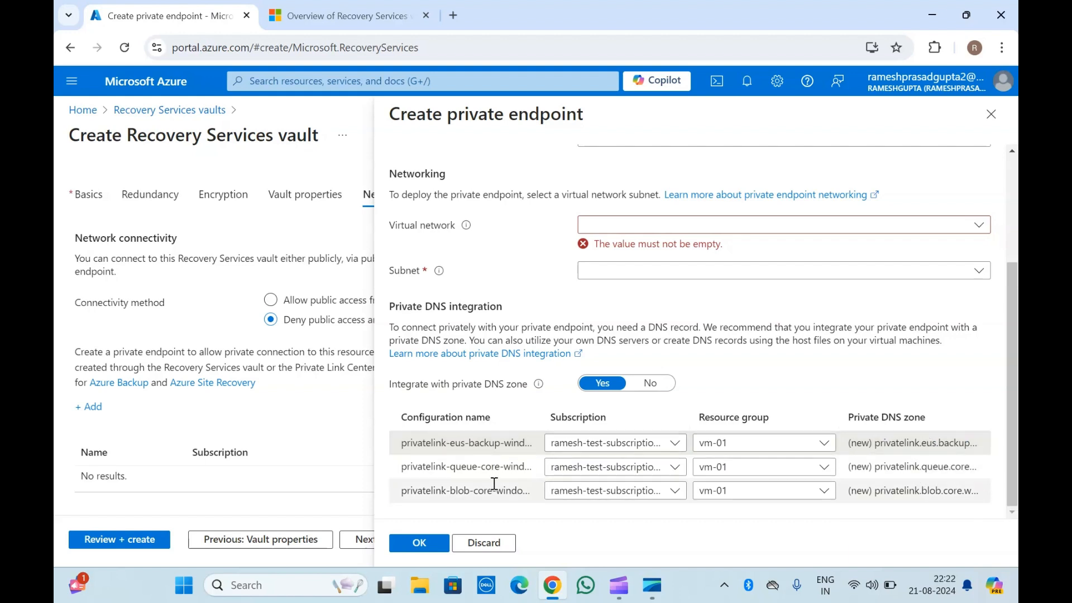
{"action": "scroll", "coordinate": [502, 273], "scroll_direction": "up", "scroll_amount": 3}
{"action": "scroll", "coordinate": [504, 273], "scroll_direction": "down", "scroll_amount": 3}
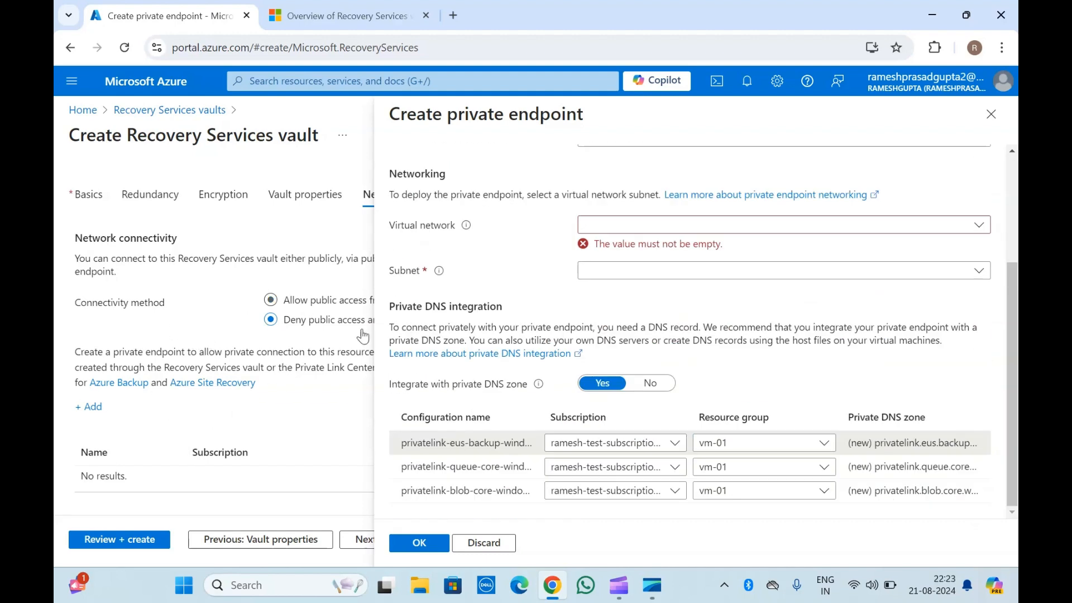
{"action": "scroll", "coordinate": [375, 397], "scroll_direction": "up", "scroll_amount": 3}
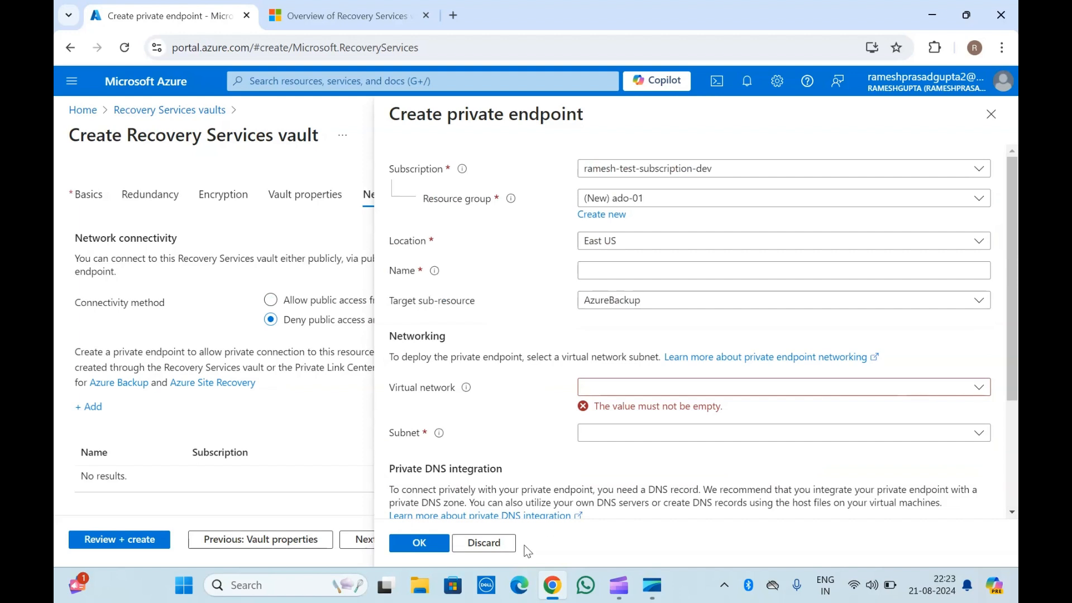
{"action": "left_click", "coordinate": [500, 546]}
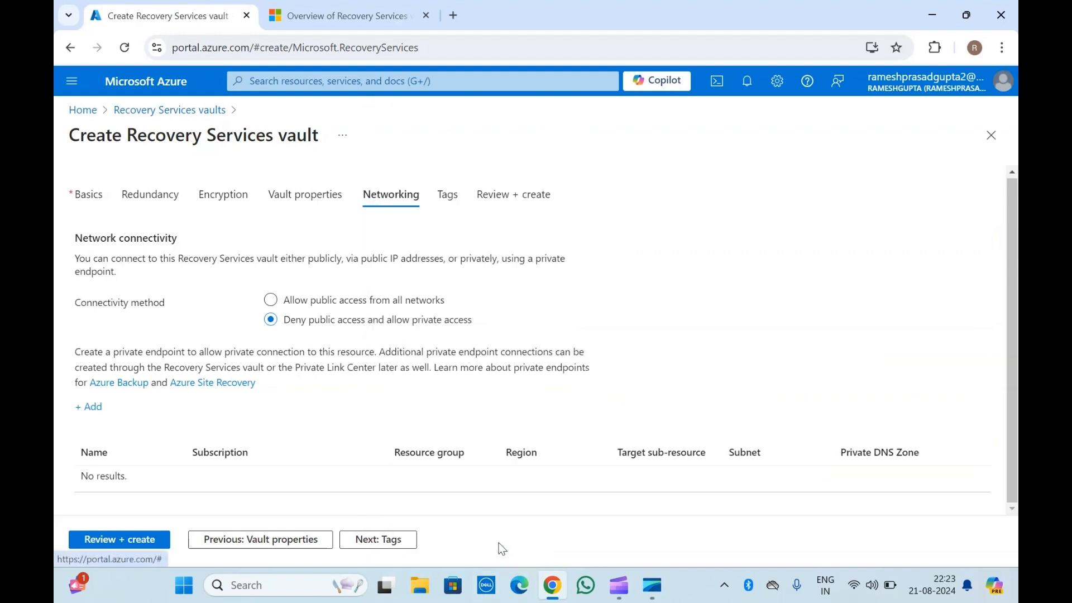
Set the connectivity method back to allow public access from all networks.
{"action": "left_click", "coordinate": [352, 302]}
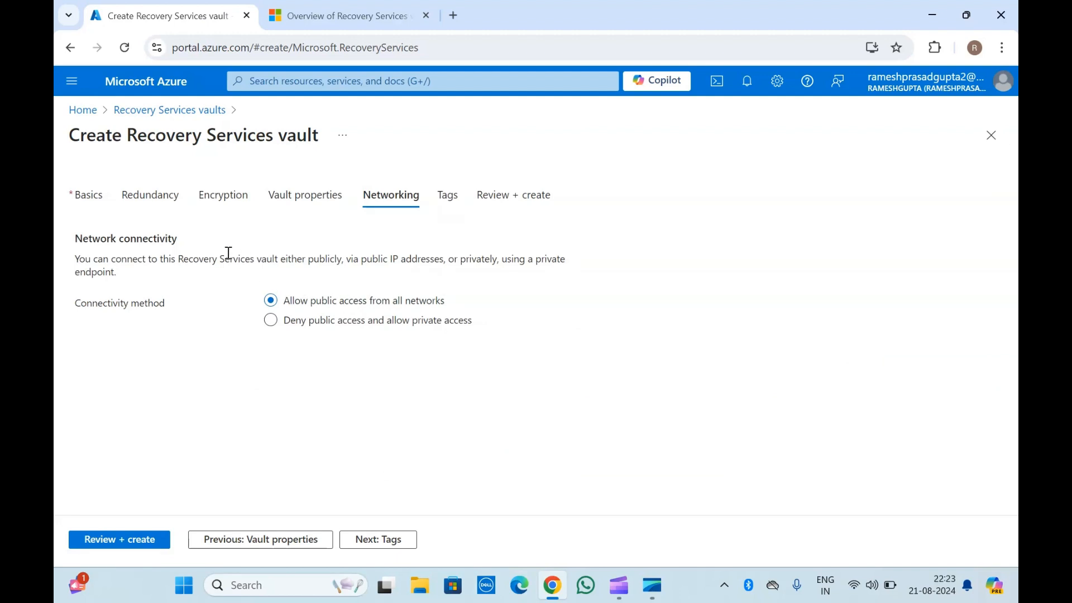
{"action": "triple_click", "coordinate": [164, 137]}
{"action": "left_click", "coordinate": [164, 137]}
Skip the tags, review the vault summary and create the Recovery Services vault.
{"action": "left_click", "coordinate": [381, 541]}
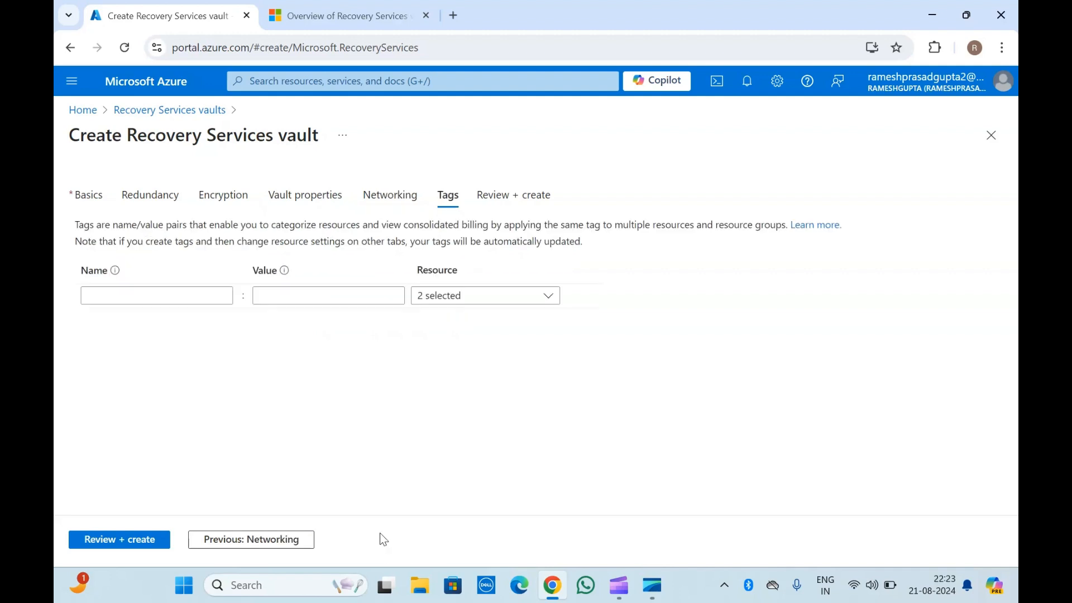
{"action": "left_click", "coordinate": [120, 540]}
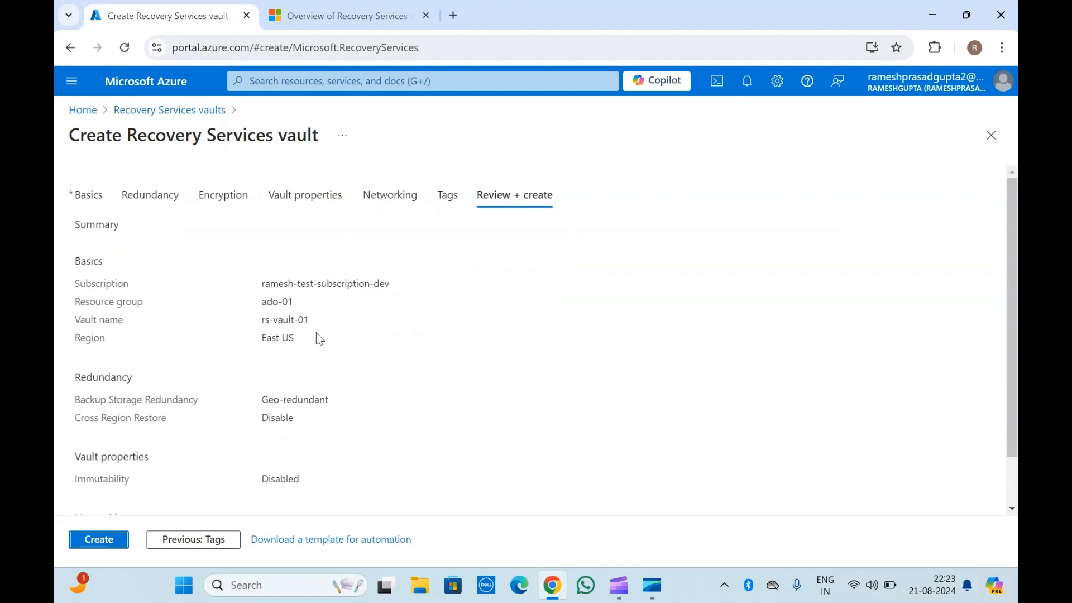
{"action": "scroll", "coordinate": [131, 352], "scroll_direction": "down", "scroll_amount": 1}
{"action": "scroll", "coordinate": [132, 346], "scroll_direction": "up", "scroll_amount": 1}
{"action": "left_click", "coordinate": [96, 542]}
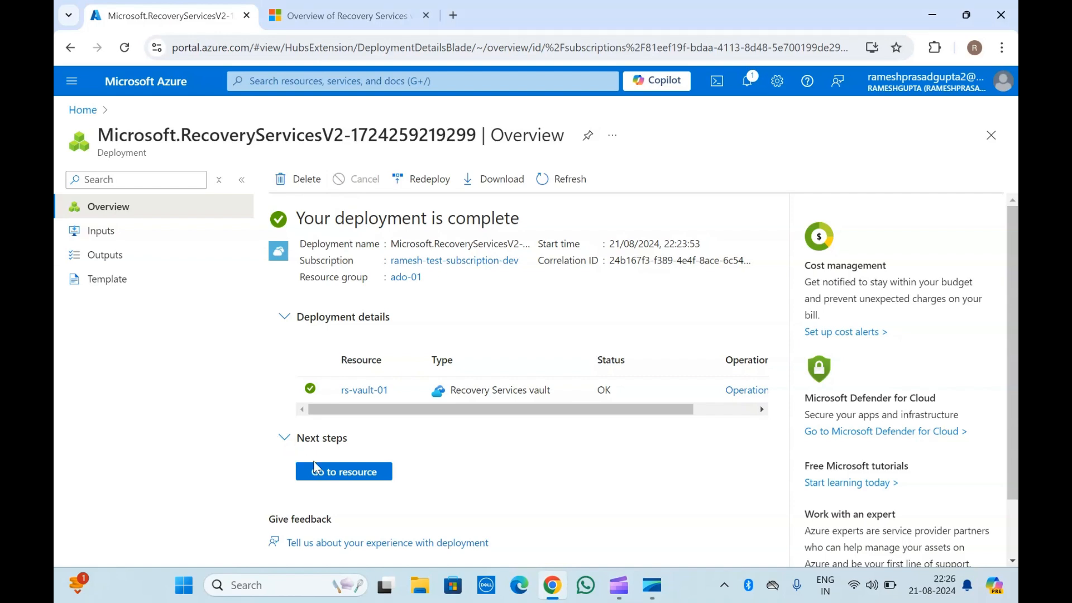
Open the newly deployed rs-vault-01 vault and select its name in the header.
{"action": "left_click", "coordinate": [335, 473]}
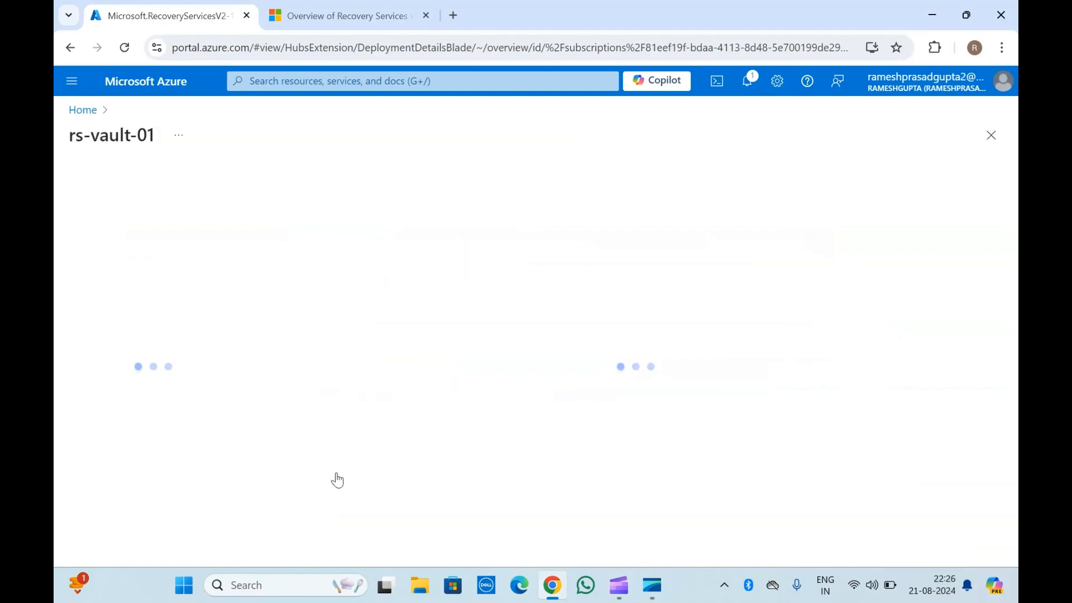
{"action": "double_click", "coordinate": [109, 140]}
{"action": "left_click", "coordinate": [109, 140]}
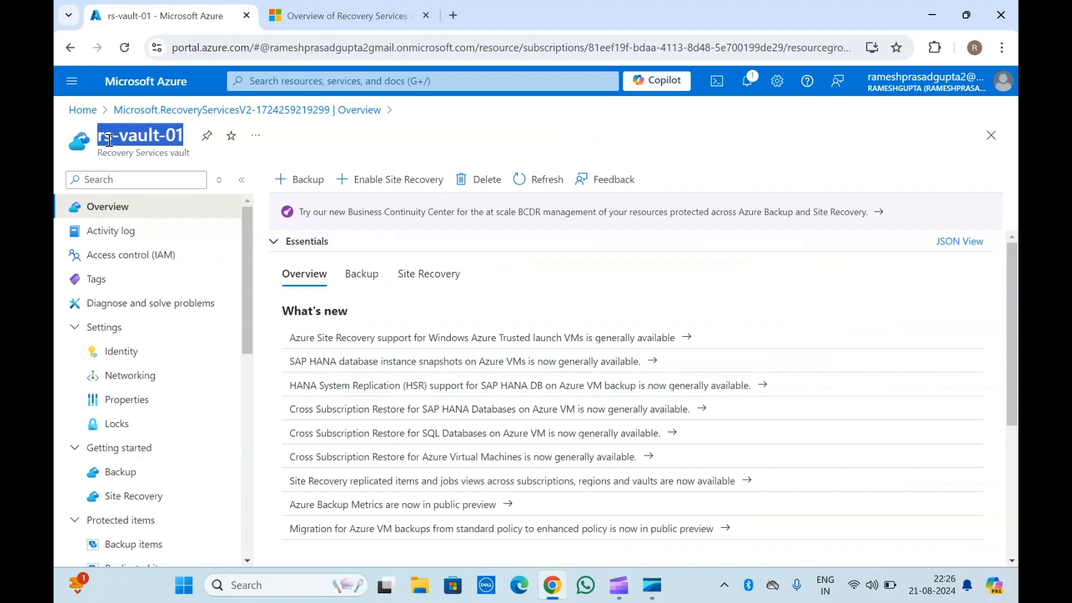
Review the vault's Essentials overview, switching between its Backup and Site Recovery summaries, including usage and networking.
{"action": "left_click", "coordinate": [136, 152]}
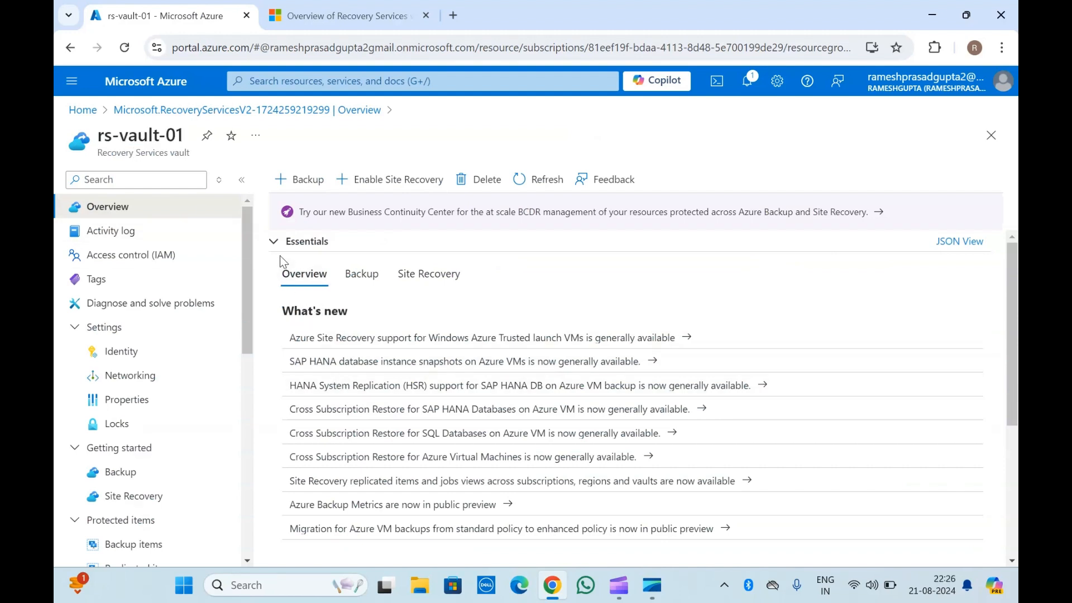
{"action": "left_click", "coordinate": [369, 276]}
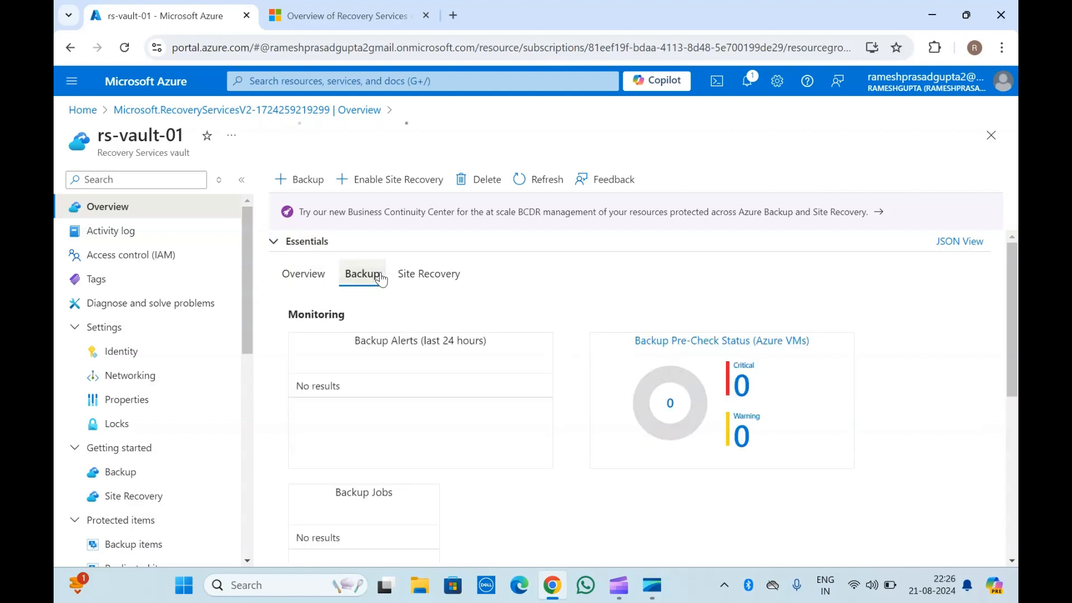
{"action": "left_click", "coordinate": [450, 277]}
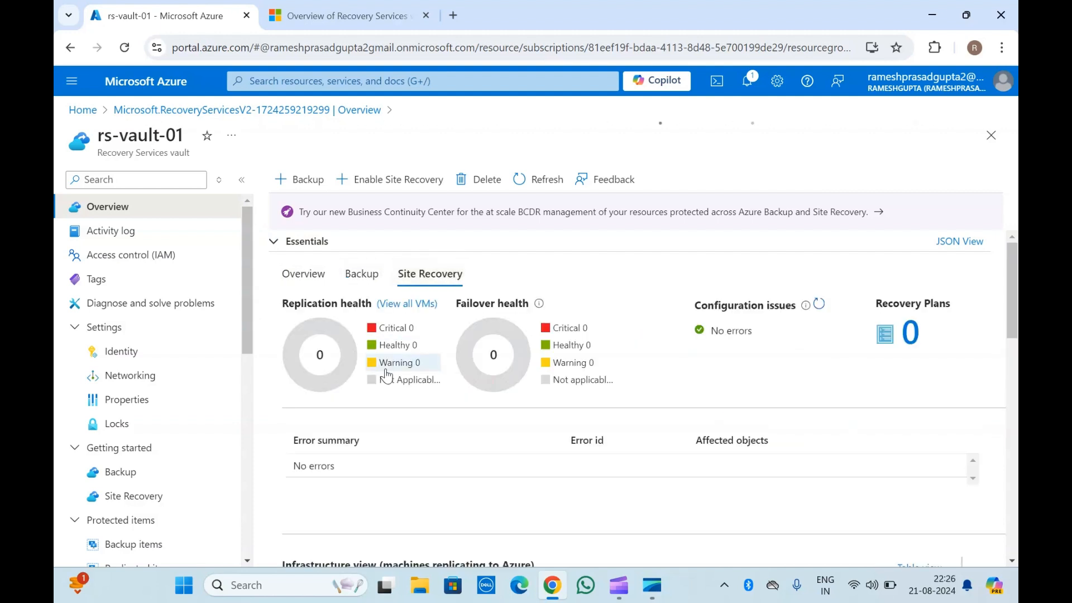
{"action": "left_click", "coordinate": [362, 277]}
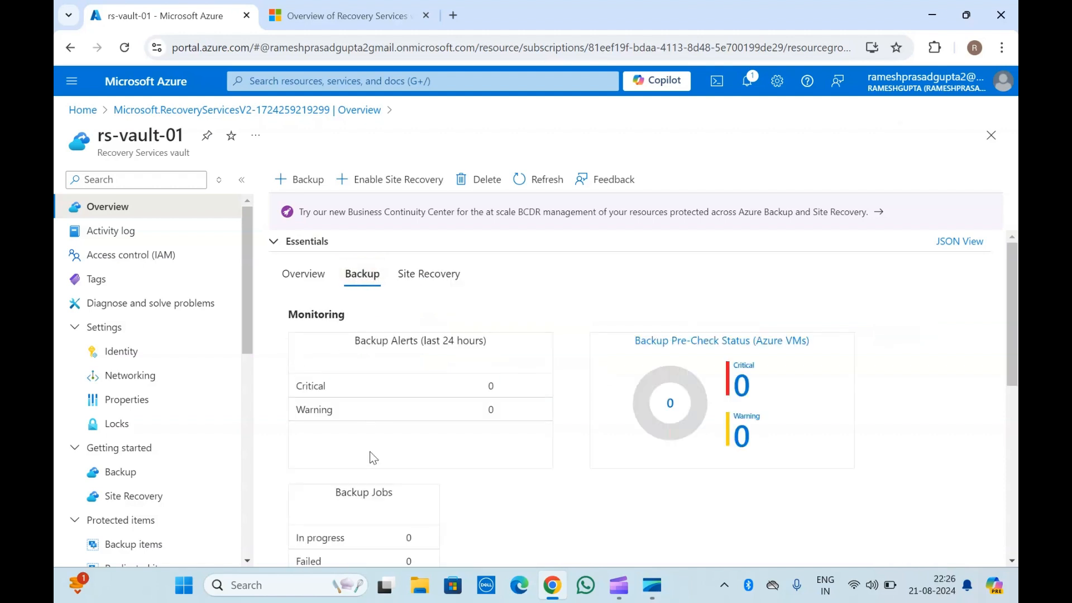
{"action": "scroll", "coordinate": [370, 452], "scroll_direction": "down", "scroll_amount": 1}
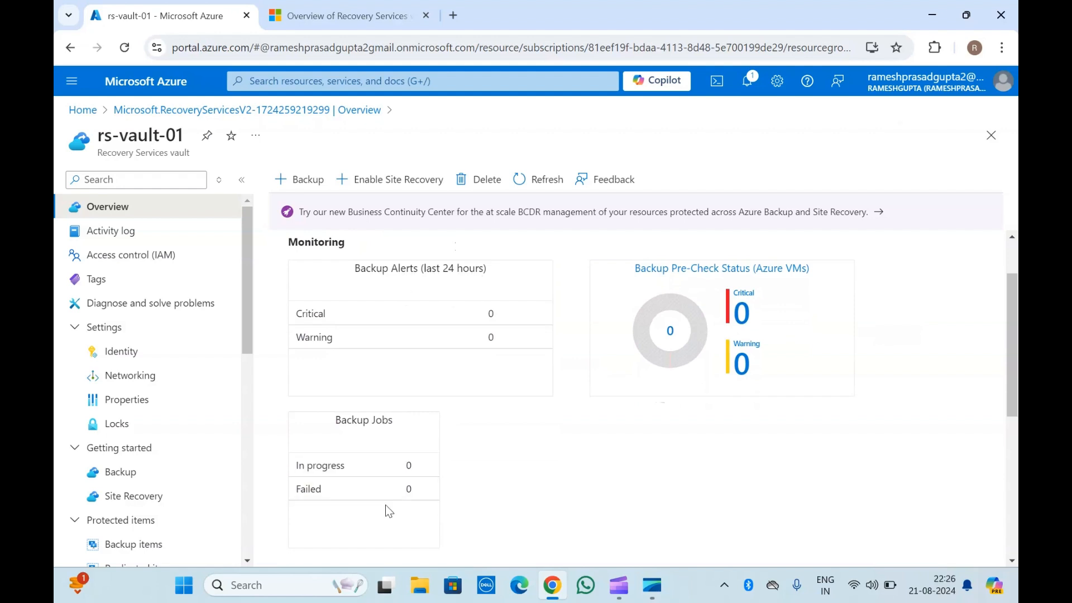
{"action": "scroll", "coordinate": [386, 504], "scroll_direction": "down", "scroll_amount": 4}
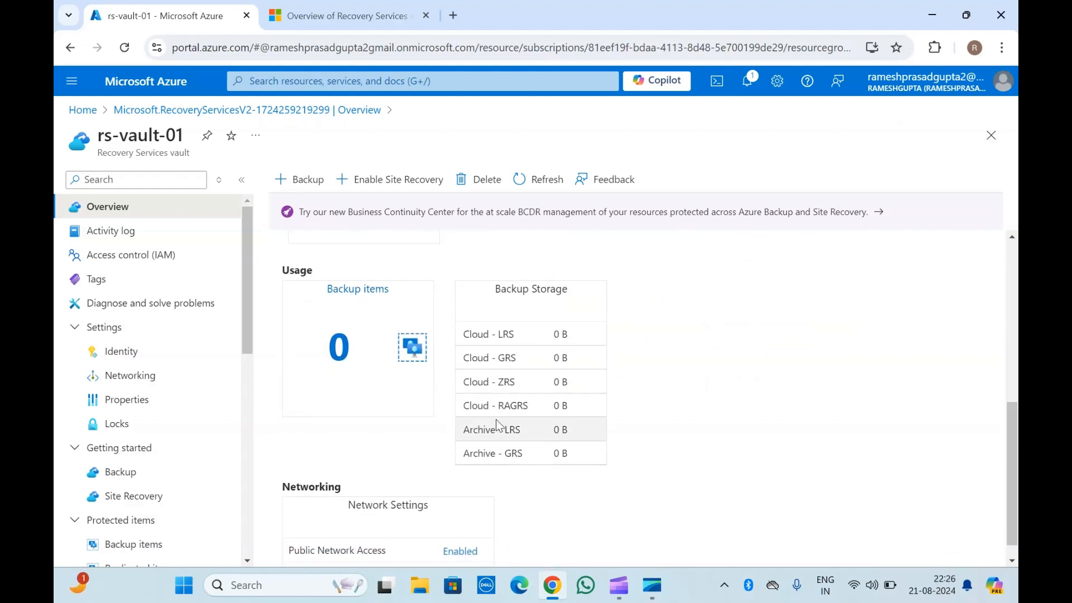
{"action": "scroll", "coordinate": [476, 482], "scroll_direction": "down", "scroll_amount": 1}
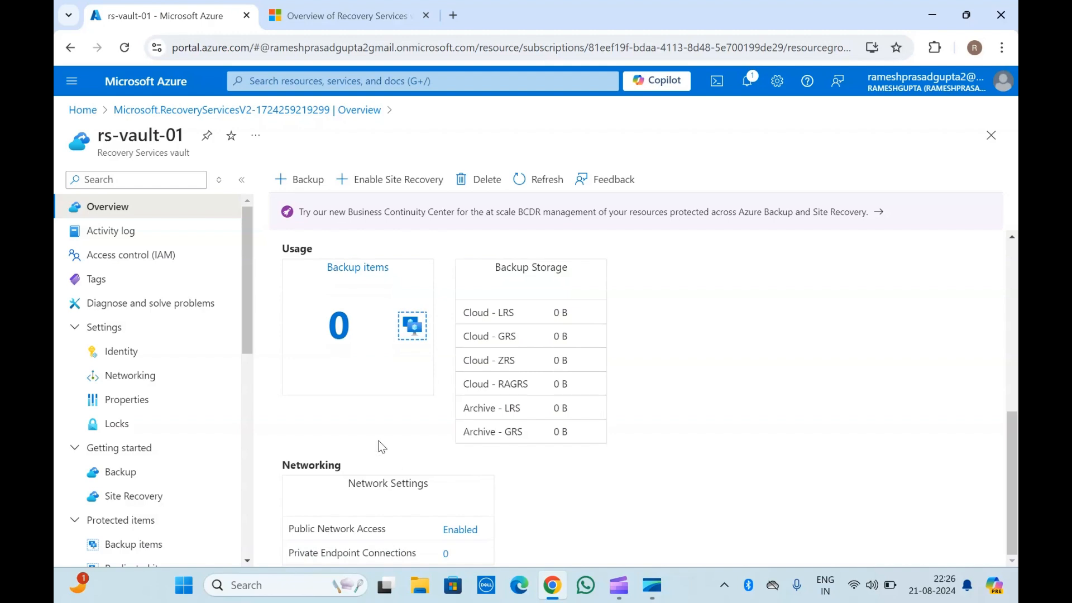
{"action": "scroll", "coordinate": [382, 445], "scroll_direction": "up", "scroll_amount": 6}
{"action": "left_click", "coordinate": [431, 282]}
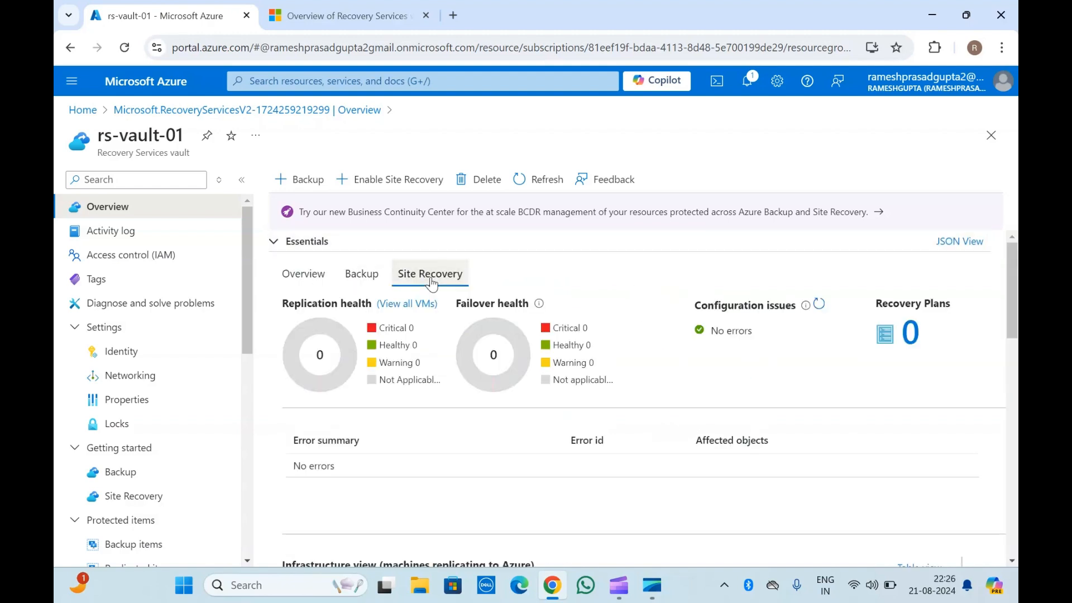
{"action": "scroll", "coordinate": [433, 425], "scroll_direction": "down", "scroll_amount": 10}
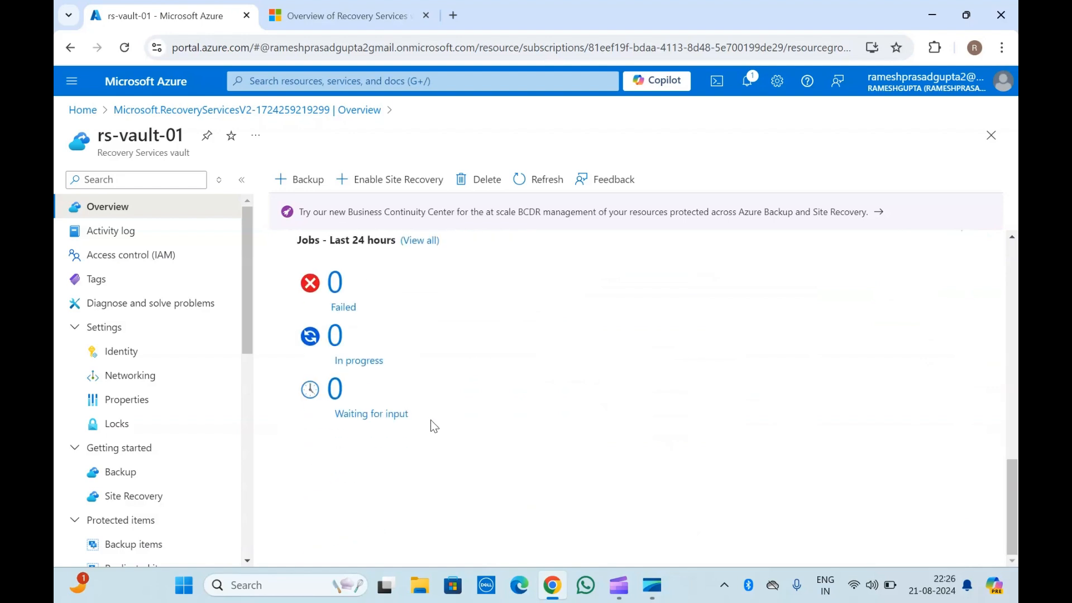
{"action": "scroll", "coordinate": [431, 421], "scroll_direction": "up", "scroll_amount": 10}
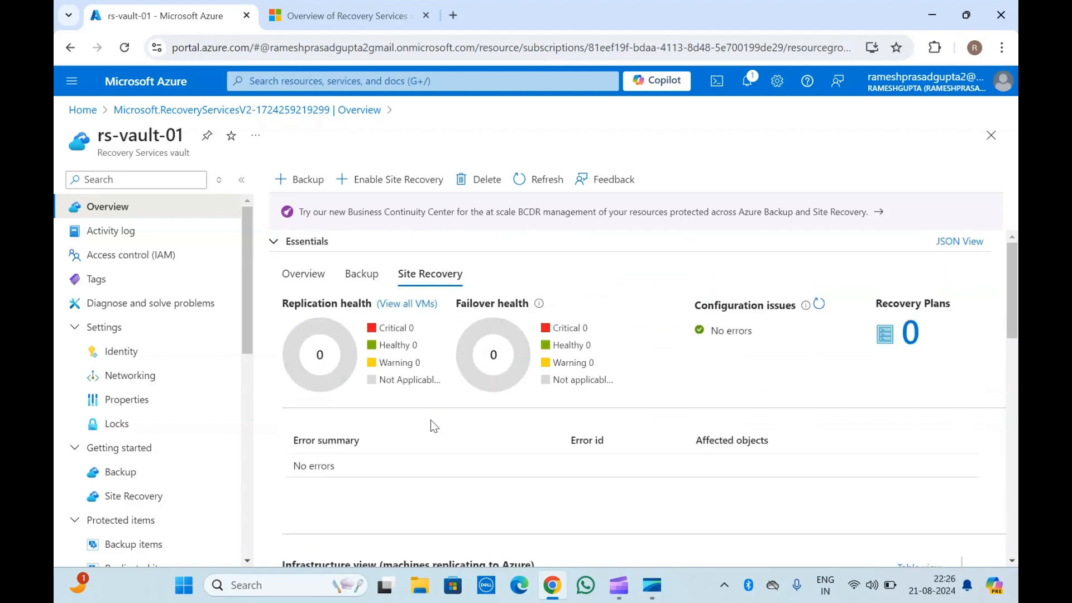
{"action": "left_click", "coordinate": [296, 275]}
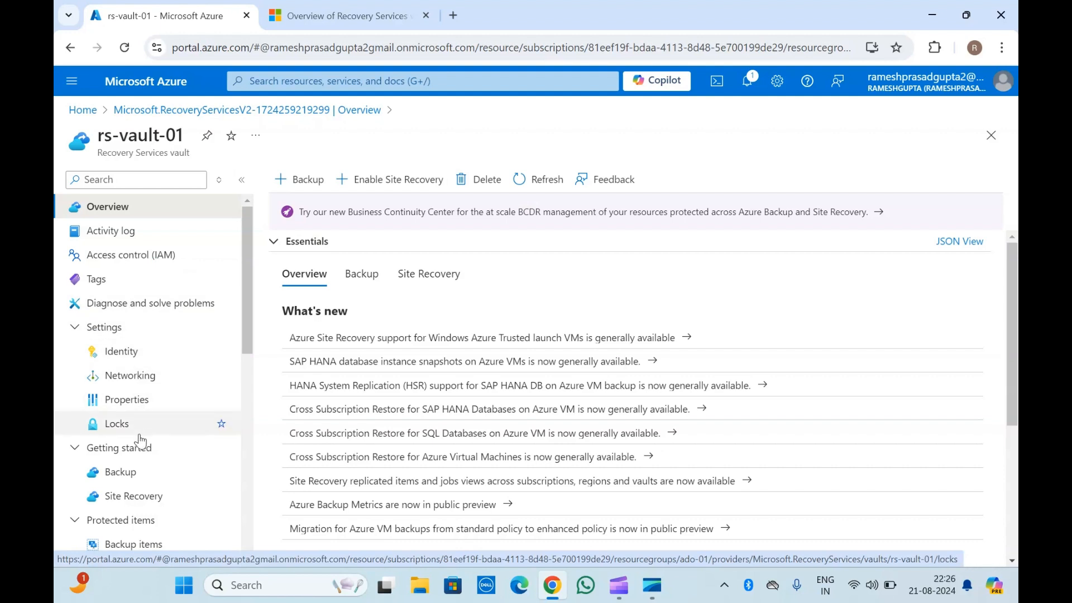
Open the vault's Identity settings and examine the system-assigned and user-assigned managed identity tabs.
{"action": "scroll", "coordinate": [143, 438], "scroll_direction": "down", "scroll_amount": 1}
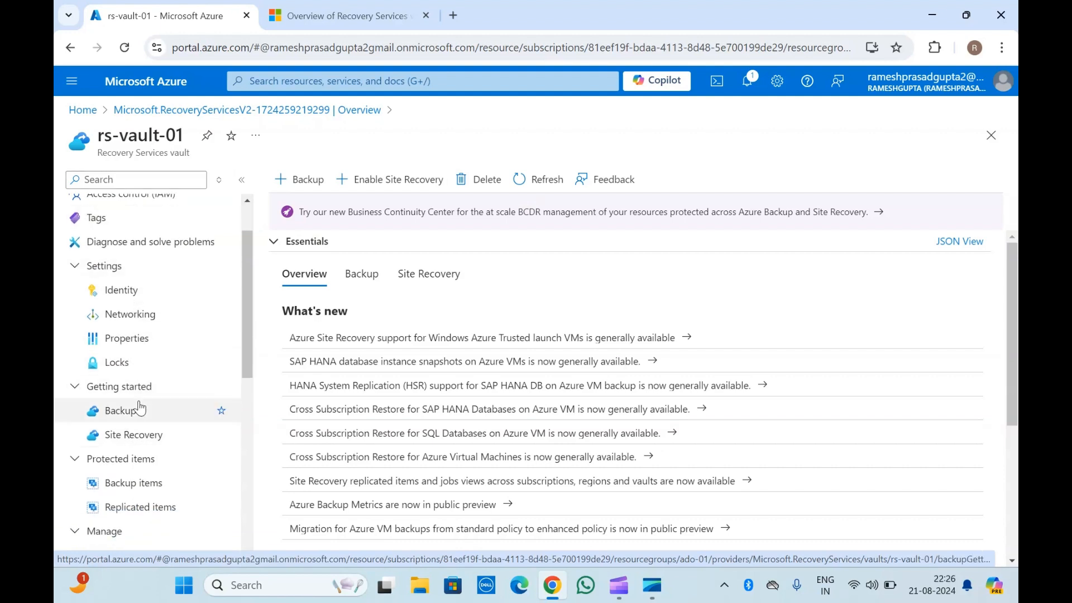
{"action": "scroll", "coordinate": [136, 407], "scroll_direction": "down", "scroll_amount": 5}
{"action": "scroll", "coordinate": [140, 408], "scroll_direction": "up", "scroll_amount": 6}
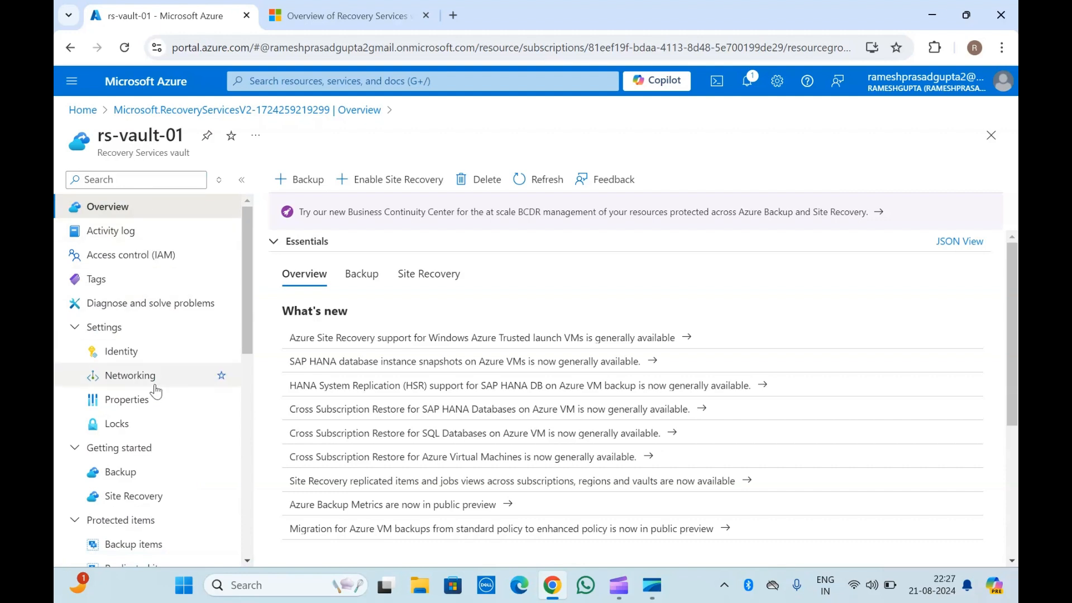
{"action": "left_click", "coordinate": [148, 352]}
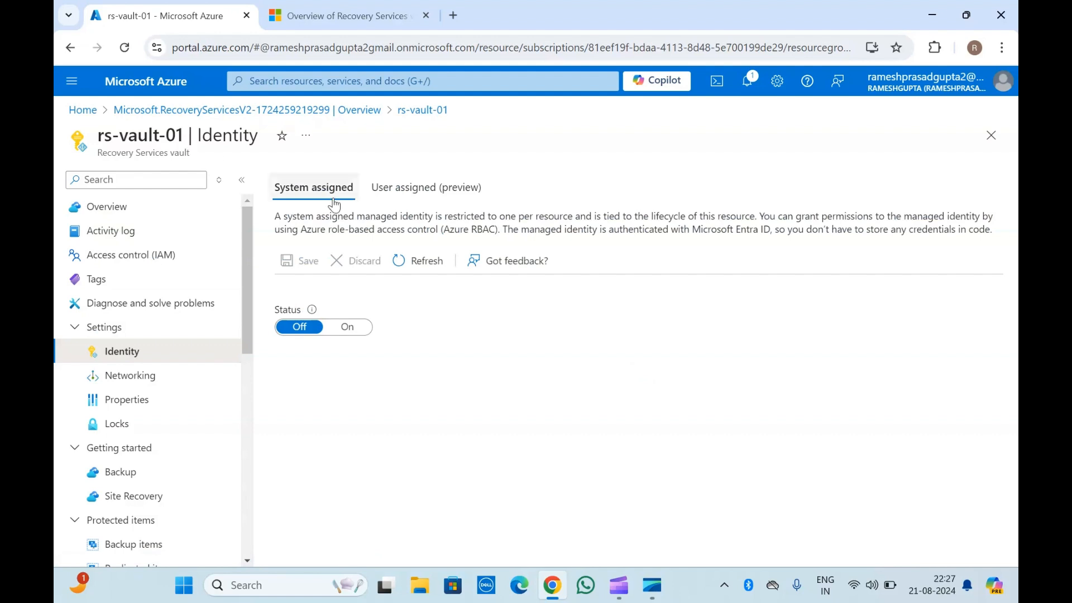
{"action": "left_click", "coordinate": [408, 189]}
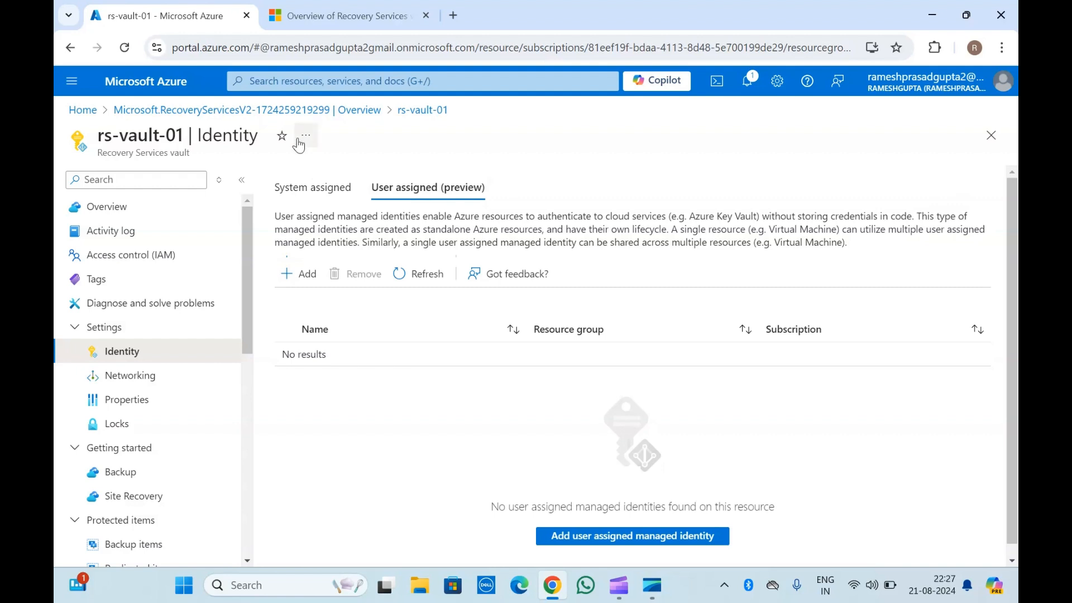
{"action": "left_click", "coordinate": [313, 195]}
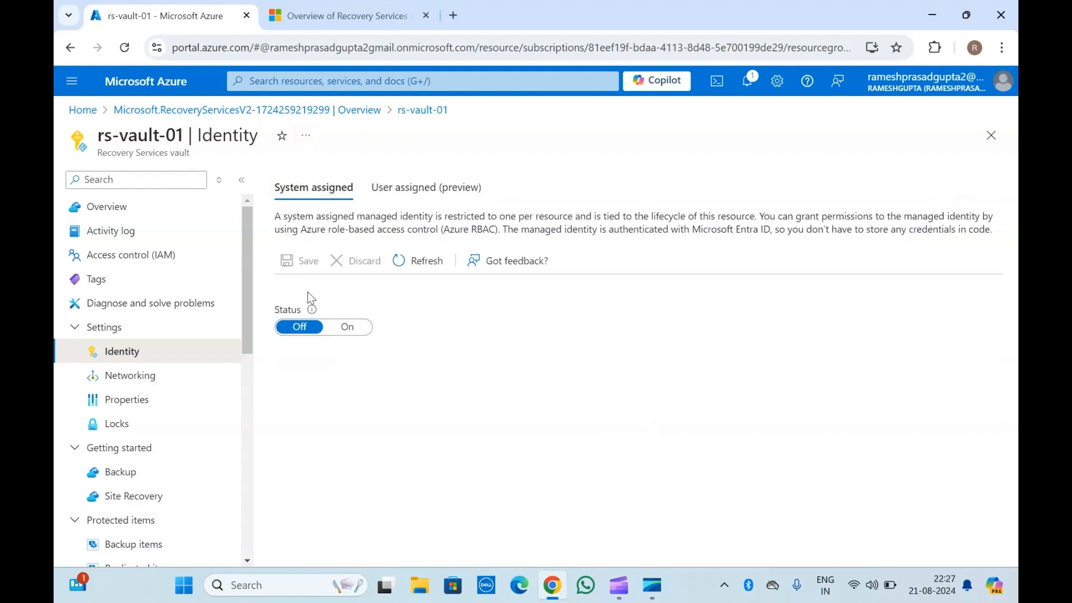
{"action": "triple_click", "coordinate": [155, 151]}
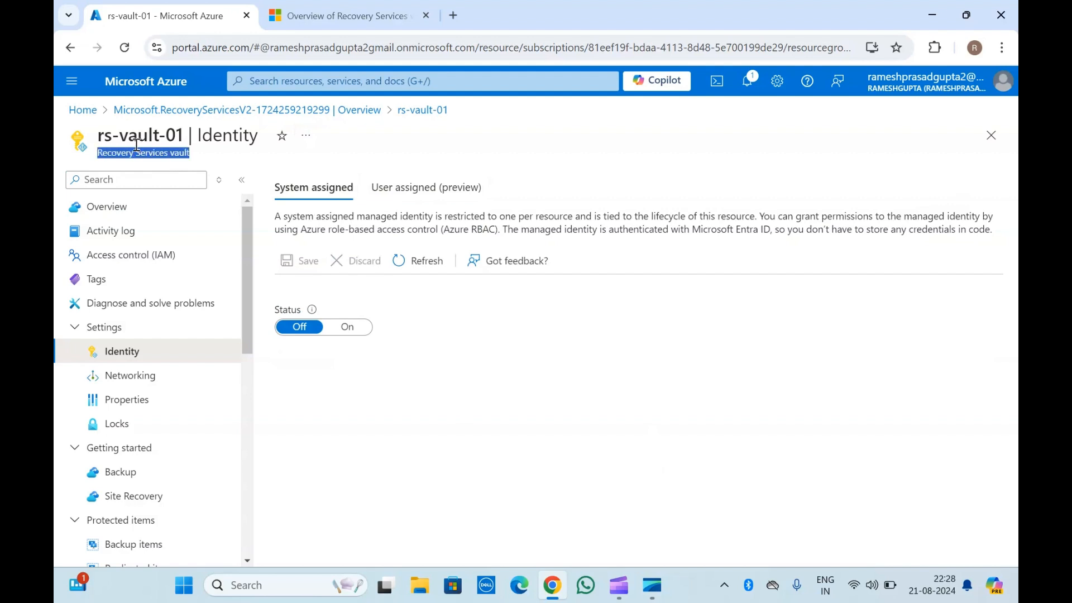
{"action": "left_click", "coordinate": [112, 134]}
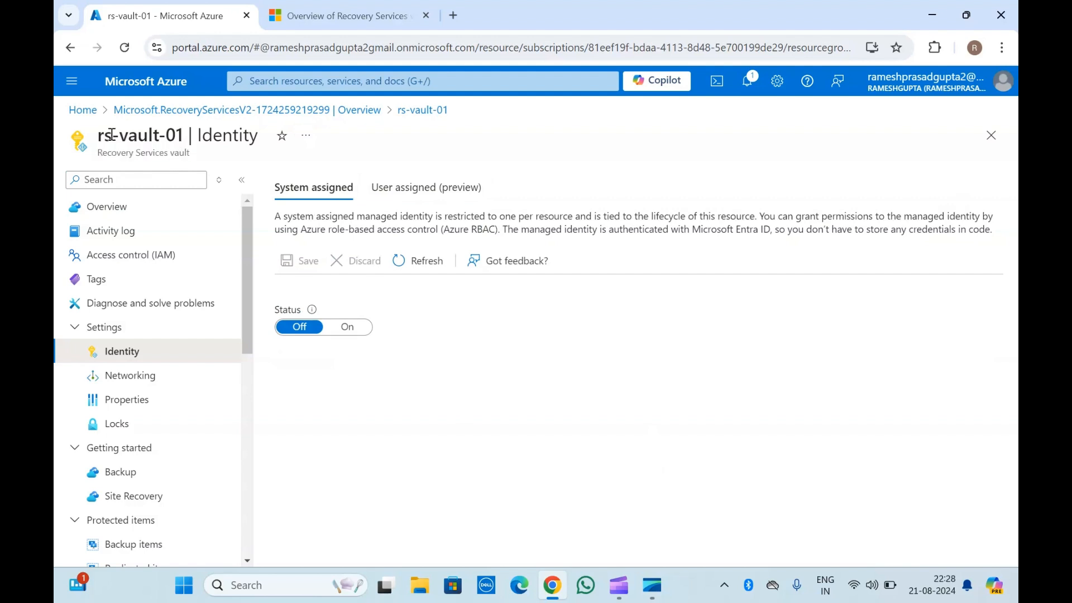
{"action": "left_click_drag", "start_coordinate": [112, 133], "coordinate": [208, 162]}
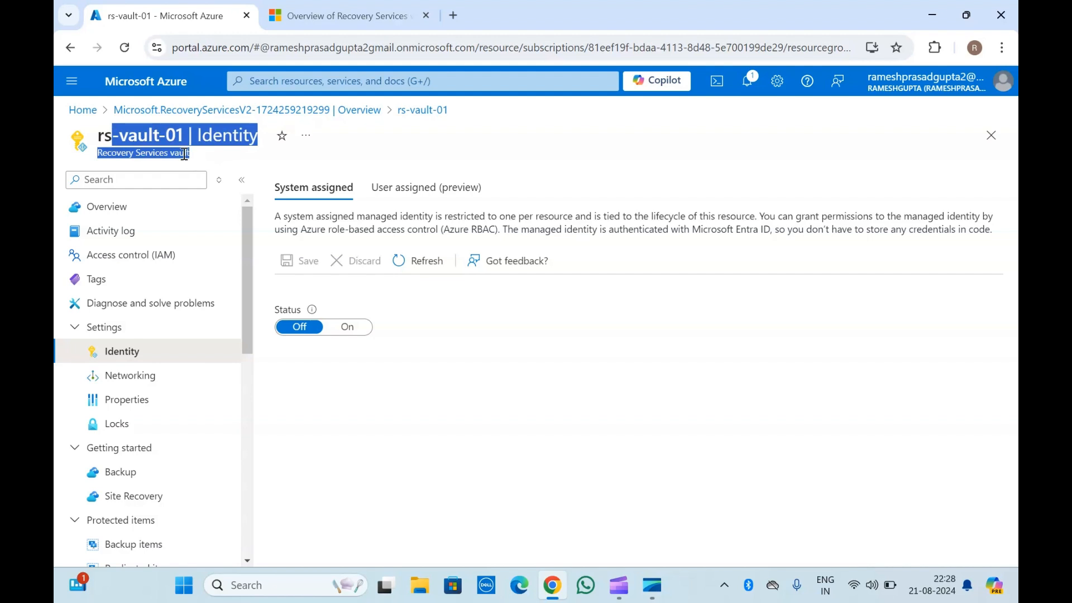
{"action": "left_click", "coordinate": [184, 154]}
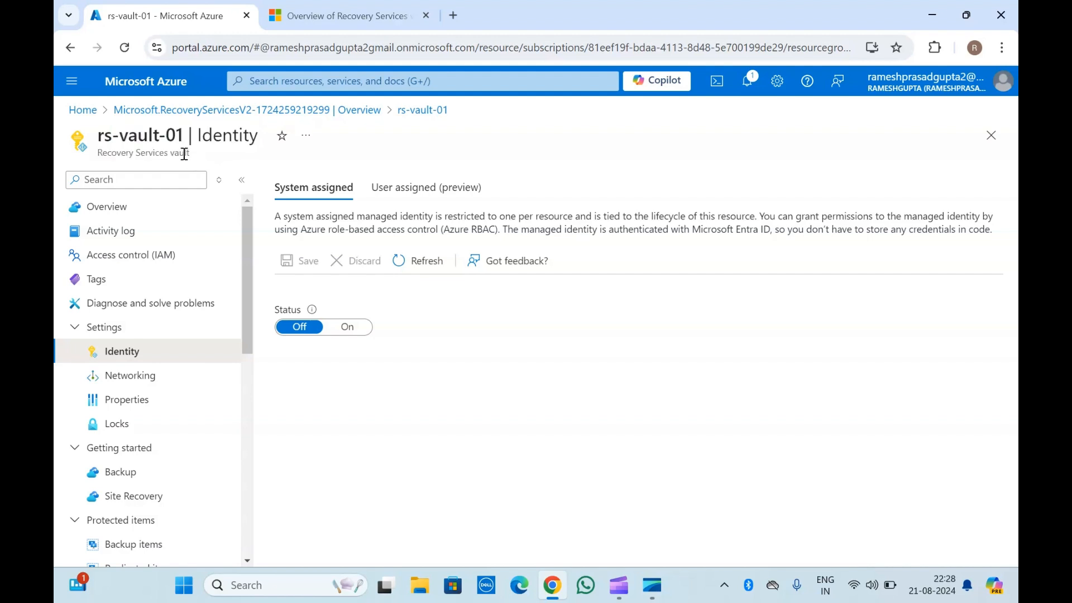
Review the vault's private and public network access settings, trying Deny and discarding the change.
{"action": "left_click", "coordinate": [131, 380]}
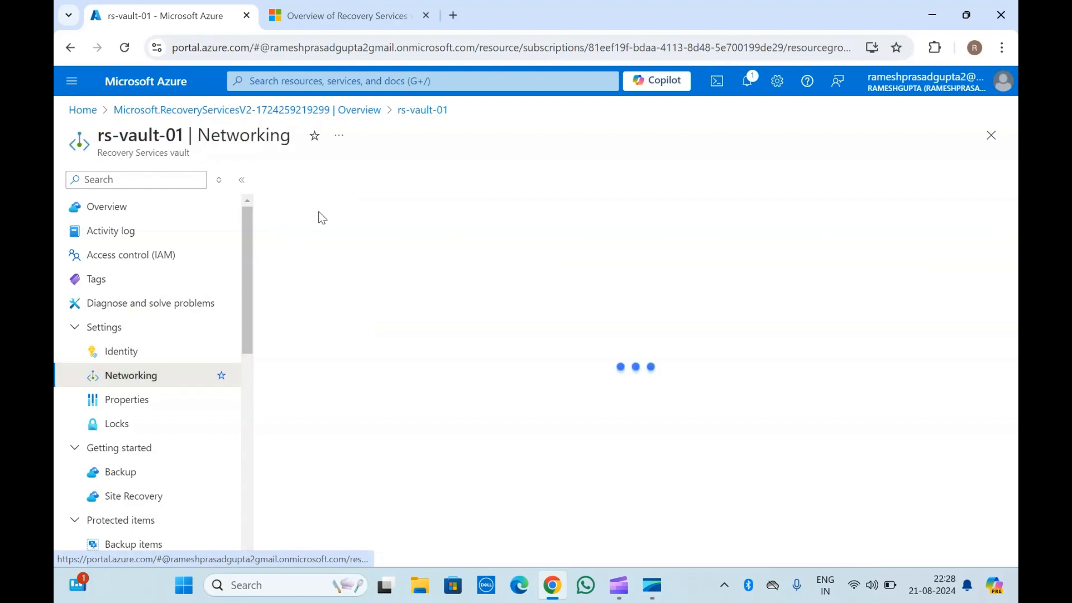
{"action": "left_click", "coordinate": [408, 202]}
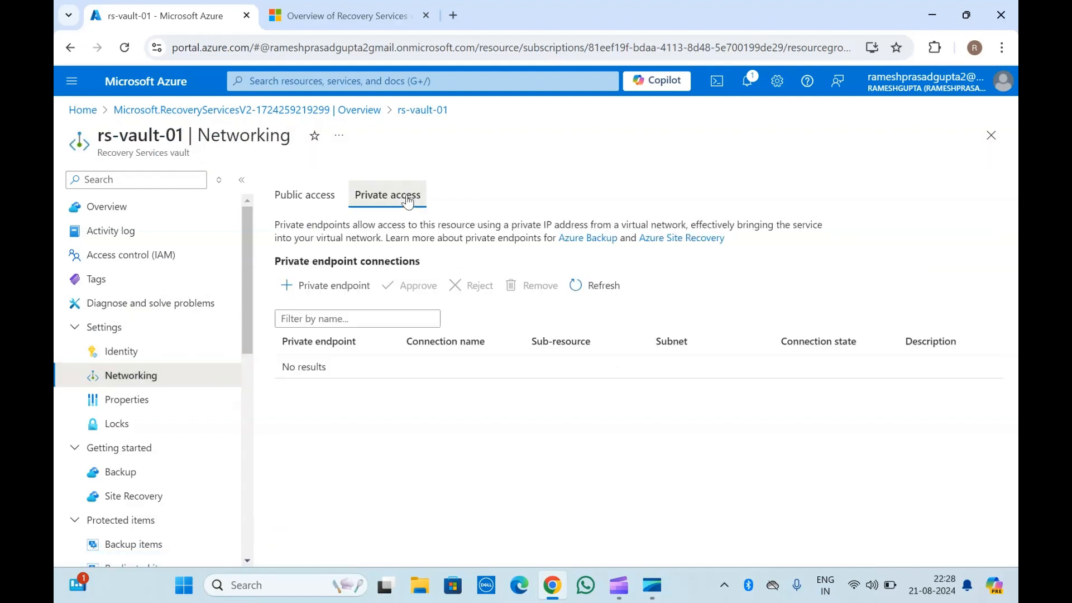
{"action": "left_click", "coordinate": [325, 199]}
{"action": "left_click", "coordinate": [593, 261]}
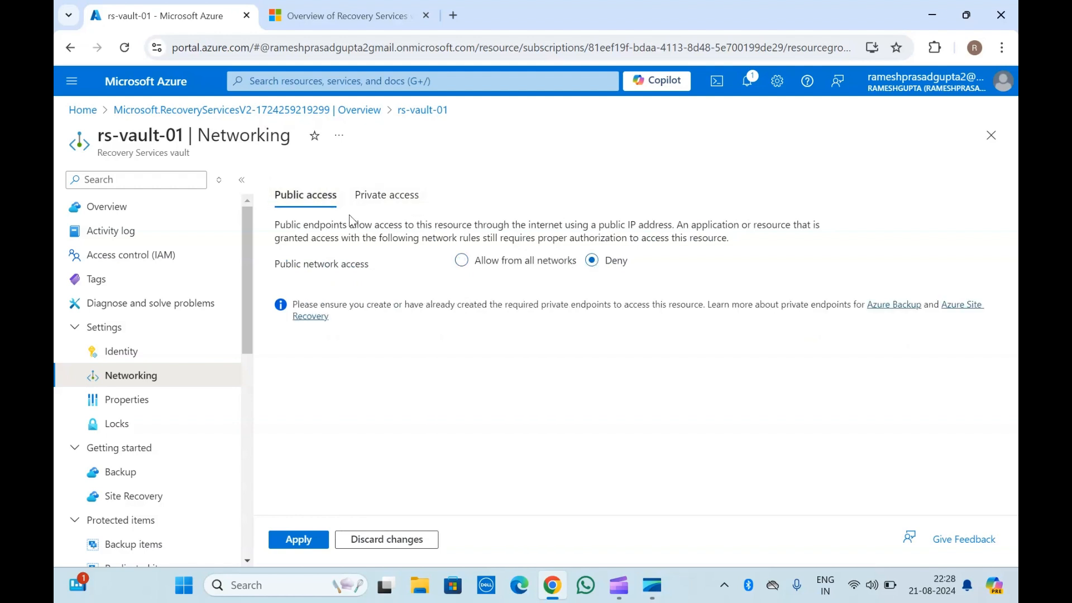
{"action": "left_click", "coordinate": [381, 540]}
Browse the vault's Properties, Backup, Site Recovery and Backup items pages.
{"action": "left_click", "coordinate": [115, 399]}
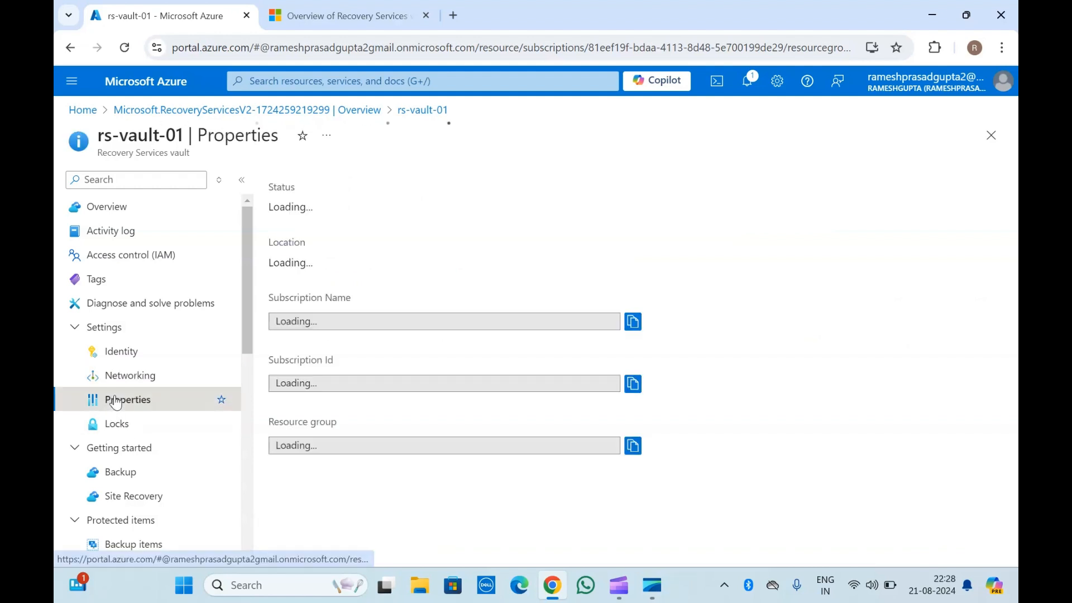
{"action": "scroll", "coordinate": [114, 397], "scroll_direction": "down", "scroll_amount": 3}
{"action": "left_click", "coordinate": [128, 295]}
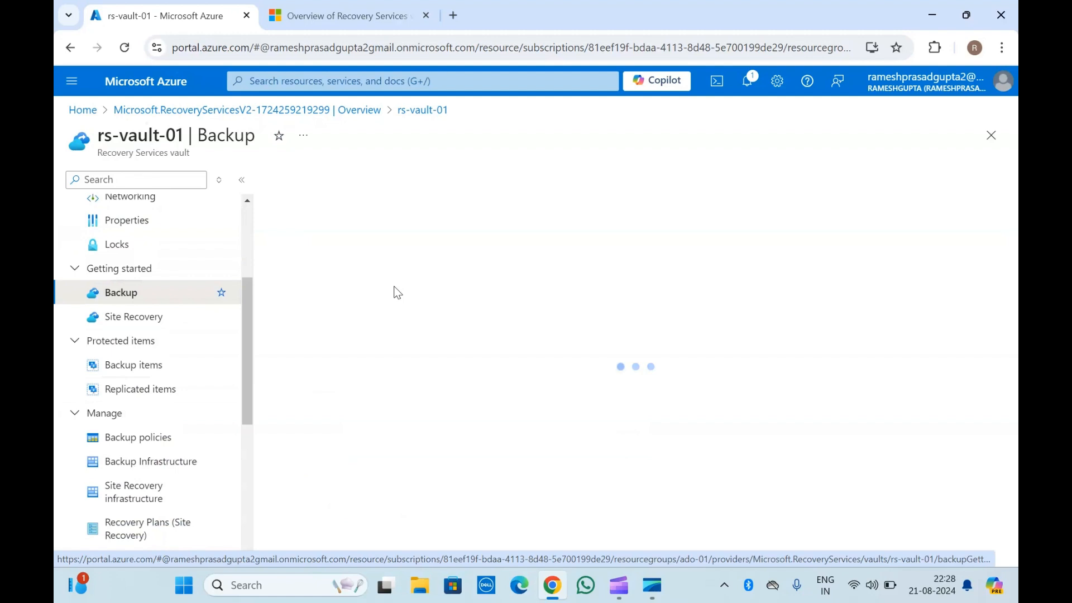
{"action": "left_click", "coordinate": [151, 319]}
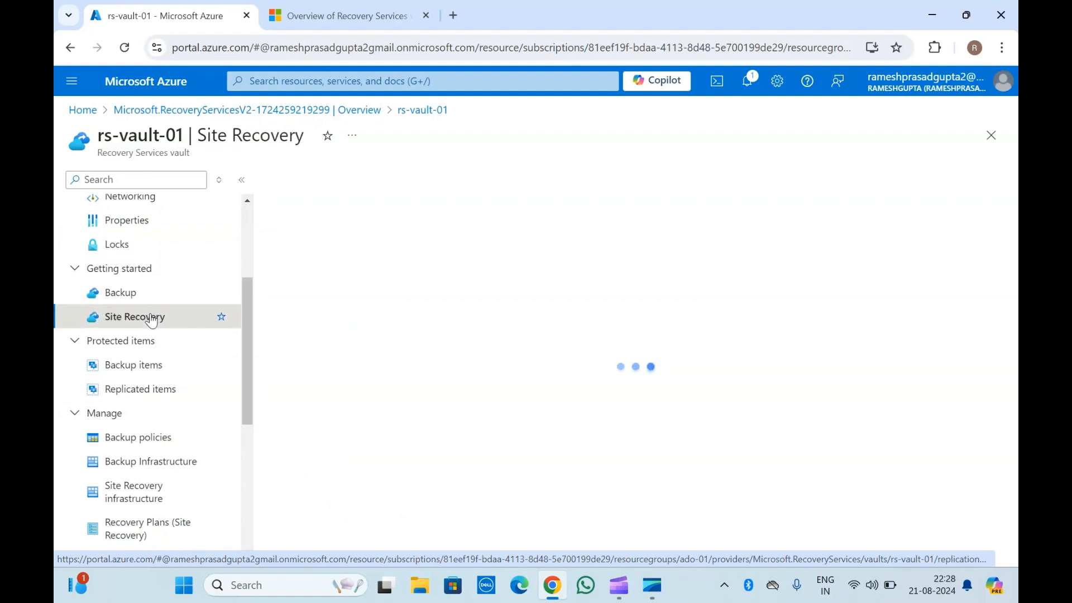
{"action": "scroll", "coordinate": [277, 328], "scroll_direction": "down", "scroll_amount": 3}
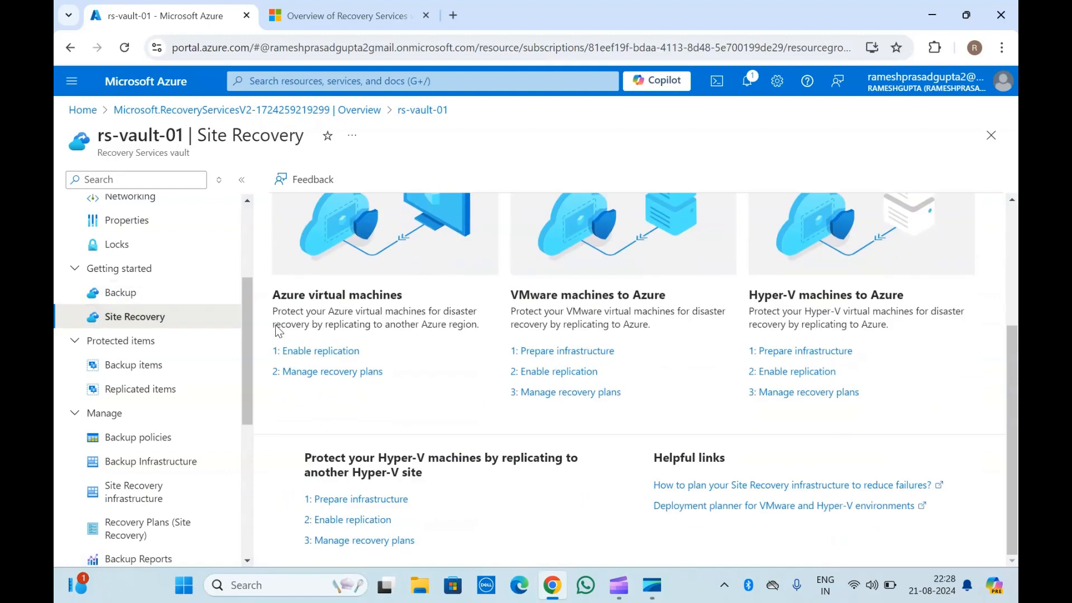
{"action": "scroll", "coordinate": [276, 325], "scroll_direction": "up", "scroll_amount": 3}
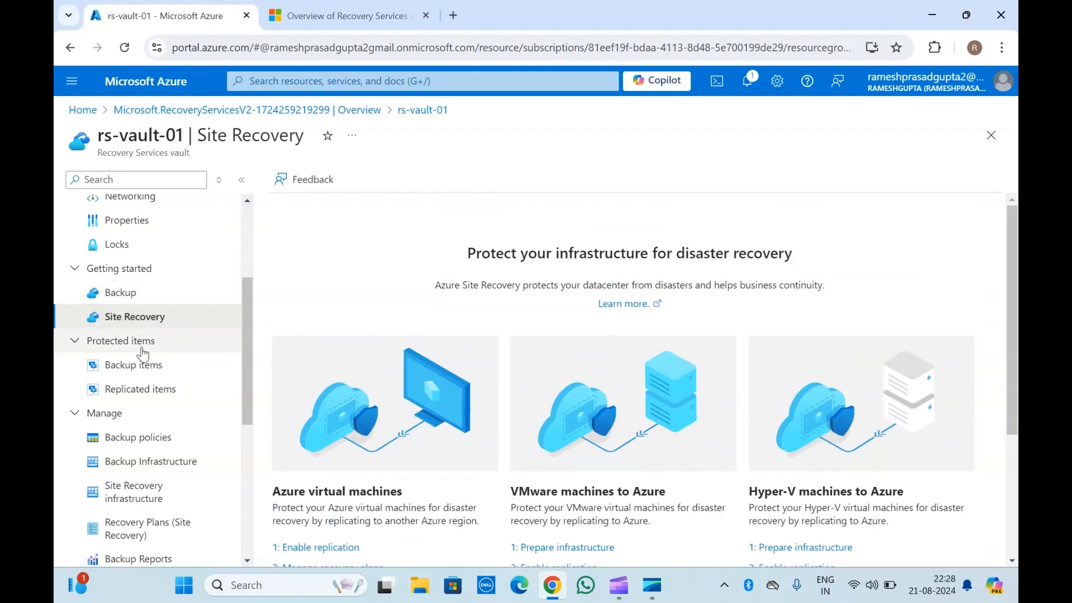
{"action": "scroll", "coordinate": [141, 380], "scroll_direction": "down", "scroll_amount": 2}
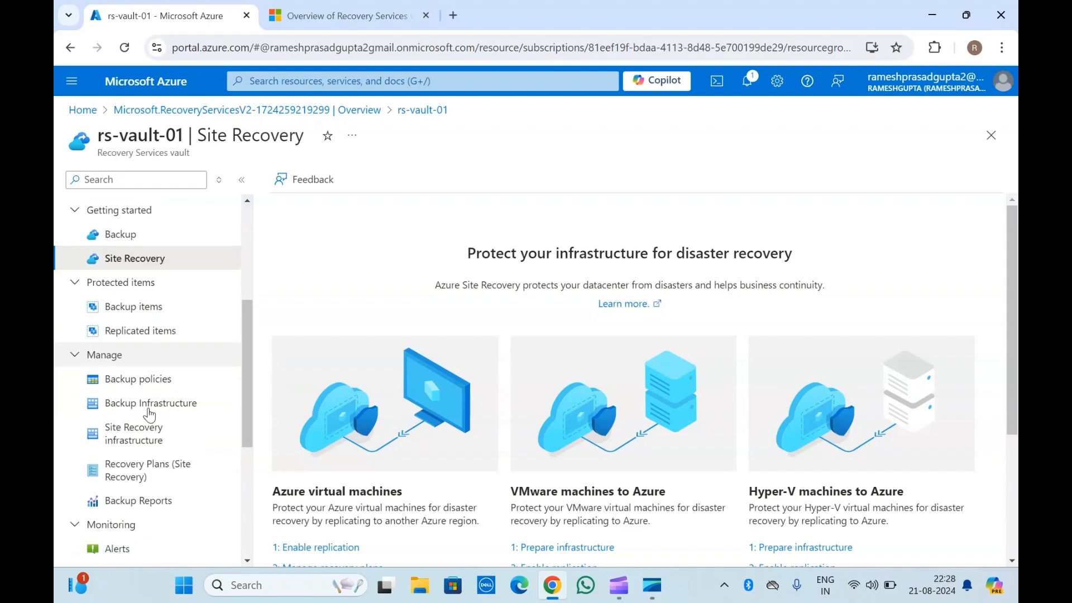
{"action": "left_click", "coordinate": [142, 267]}
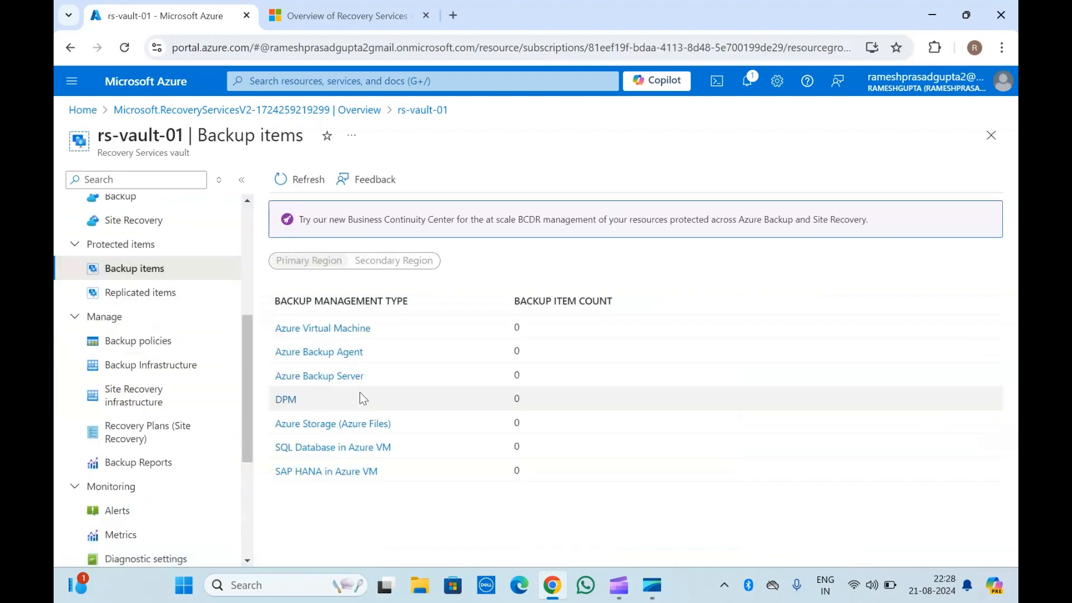
{"action": "scroll", "coordinate": [136, 312], "scroll_direction": "up", "scroll_amount": 2}
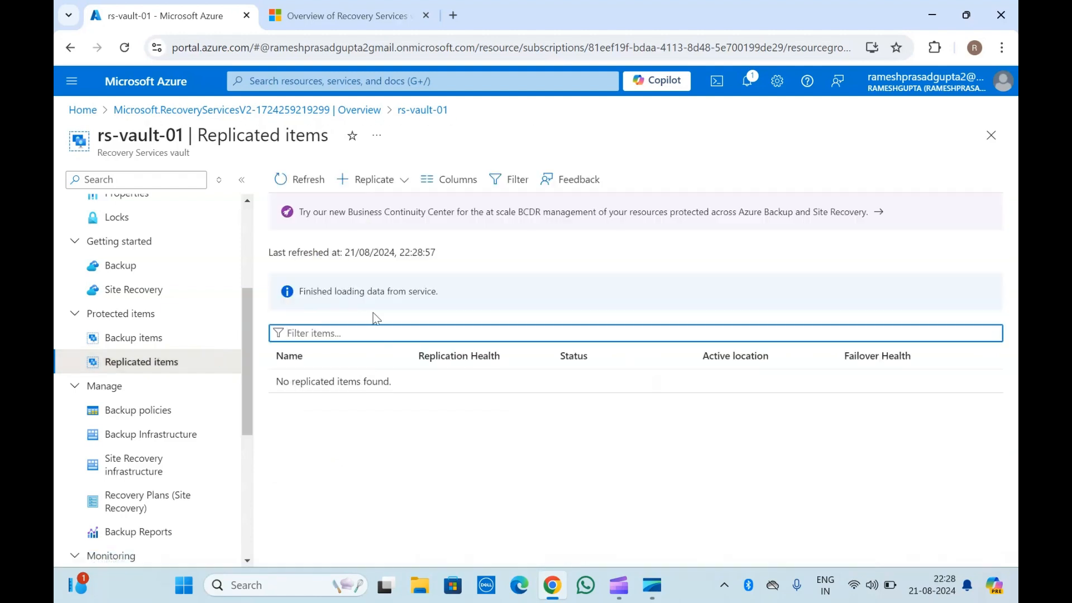
Examine the Replicate options on the Replicated items page and open the vault's Backup policies list.
{"action": "left_click", "coordinate": [403, 180]}
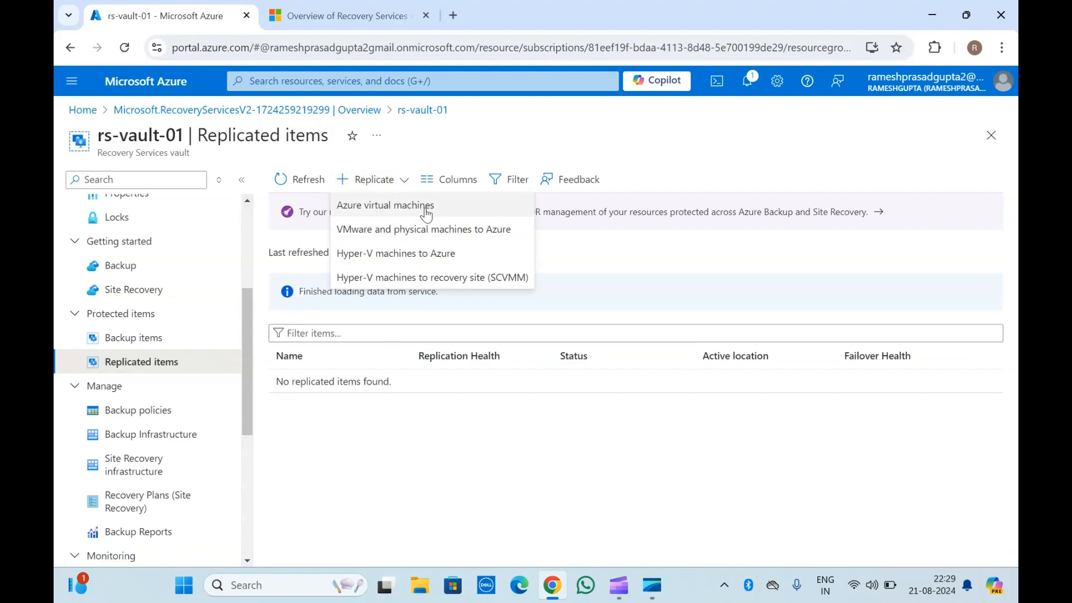
{"action": "left_click", "coordinate": [422, 292]}
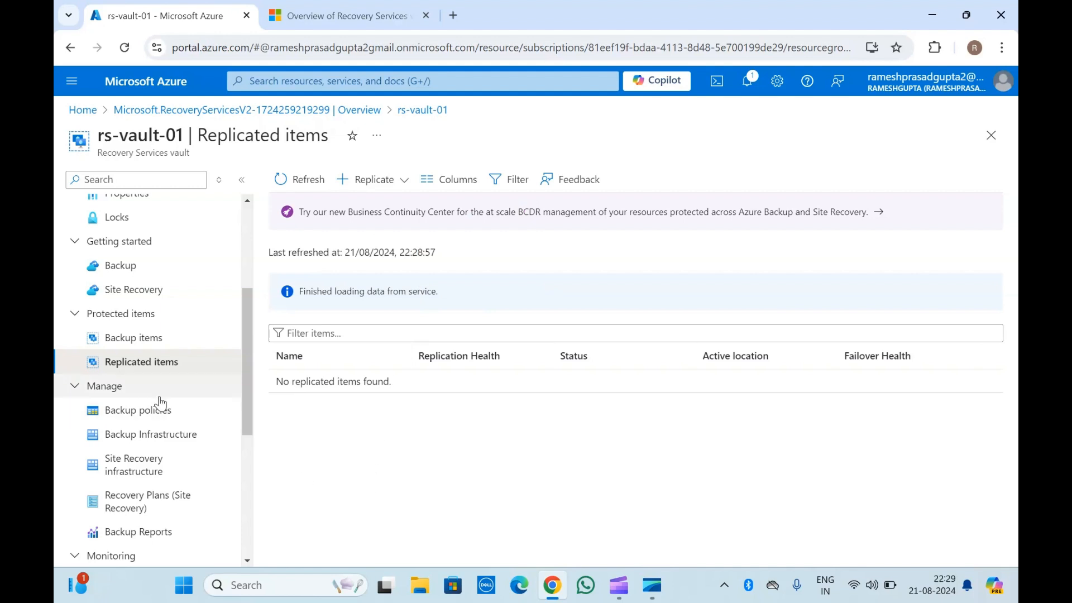
{"action": "scroll", "coordinate": [160, 402], "scroll_direction": "down", "scroll_amount": 5}
{"action": "scroll", "coordinate": [160, 402], "scroll_direction": "up", "scroll_amount": 2}
{"action": "scroll", "coordinate": [151, 363], "scroll_direction": "up", "scroll_amount": 3}
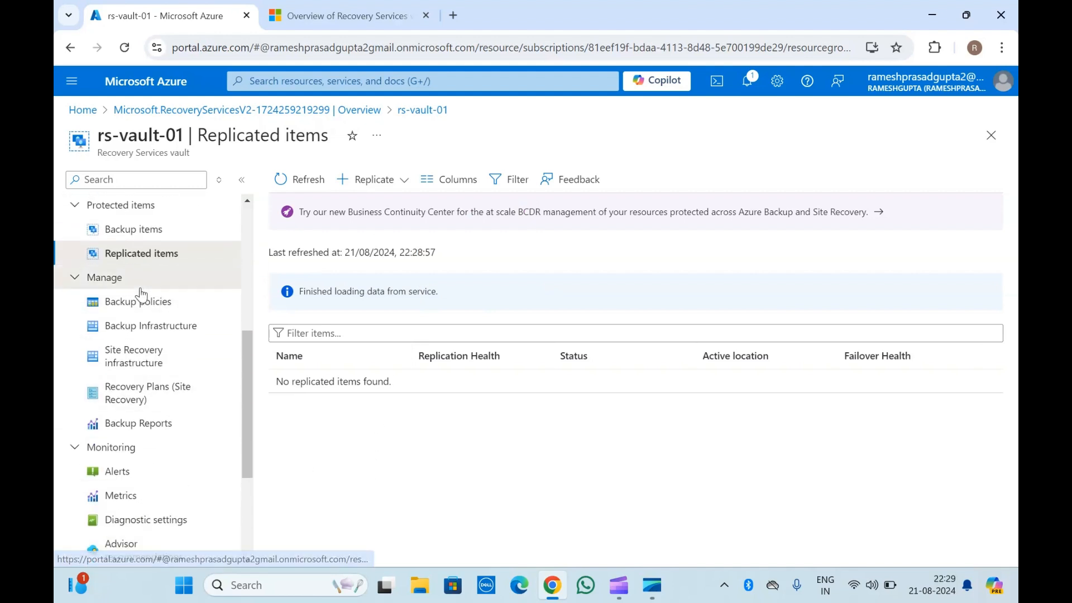
{"action": "left_click", "coordinate": [124, 282]}
{"action": "left_click", "coordinate": [124, 282]}
{"action": "left_click", "coordinate": [131, 301]}
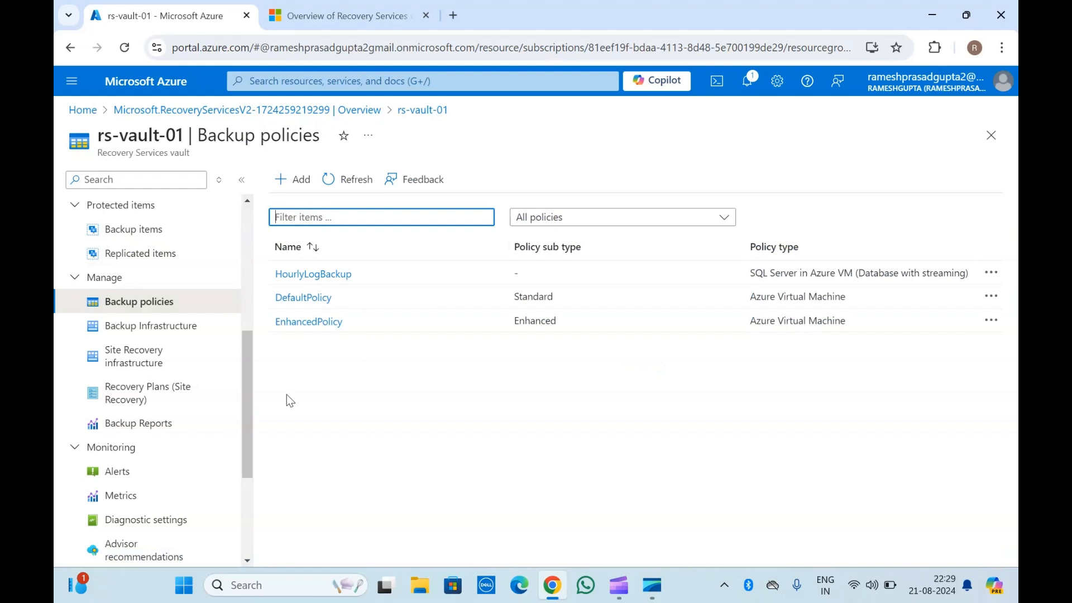
Start a new Azure Virtual Machine backup policy and choose the Enhanced policy sub type.
{"action": "left_click", "coordinate": [296, 181]}
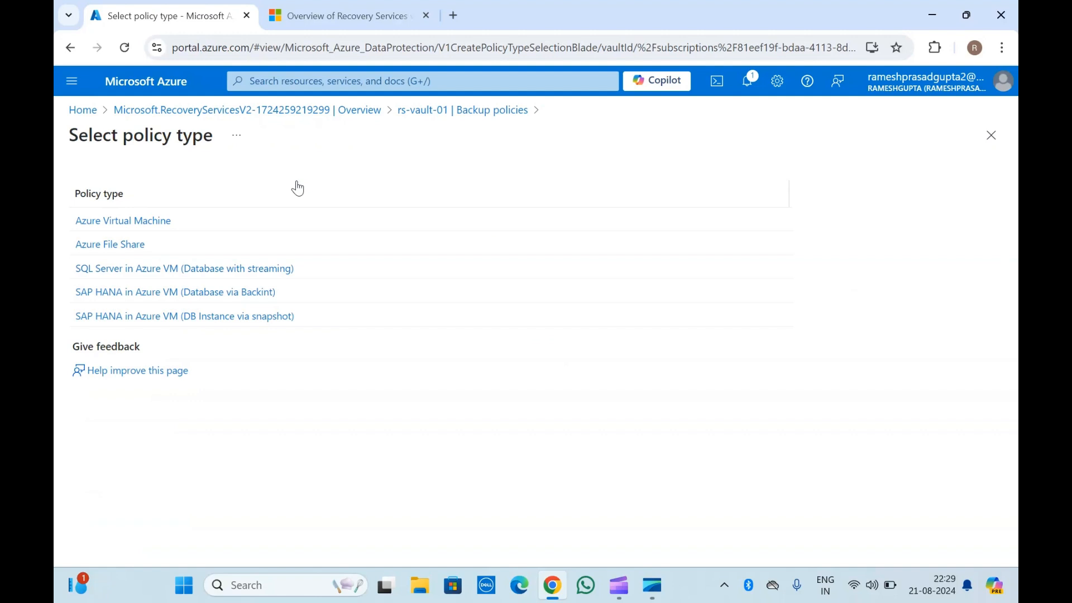
{"action": "left_click", "coordinate": [121, 222]}
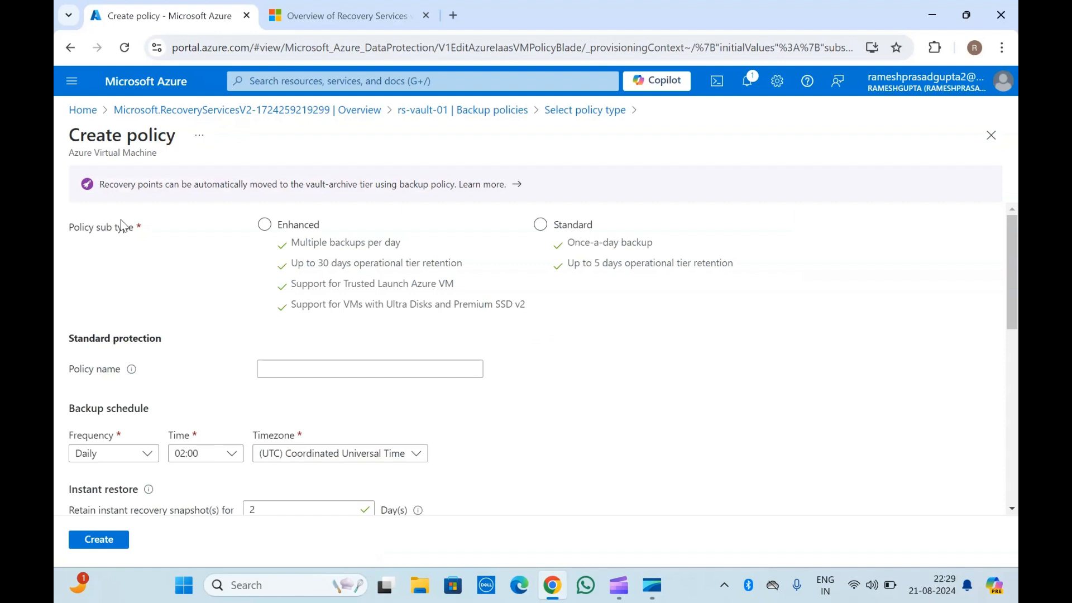
{"action": "triple_click", "coordinate": [95, 232]}
{"action": "left_click", "coordinate": [537, 226]}
{"action": "left_click", "coordinate": [429, 257]}
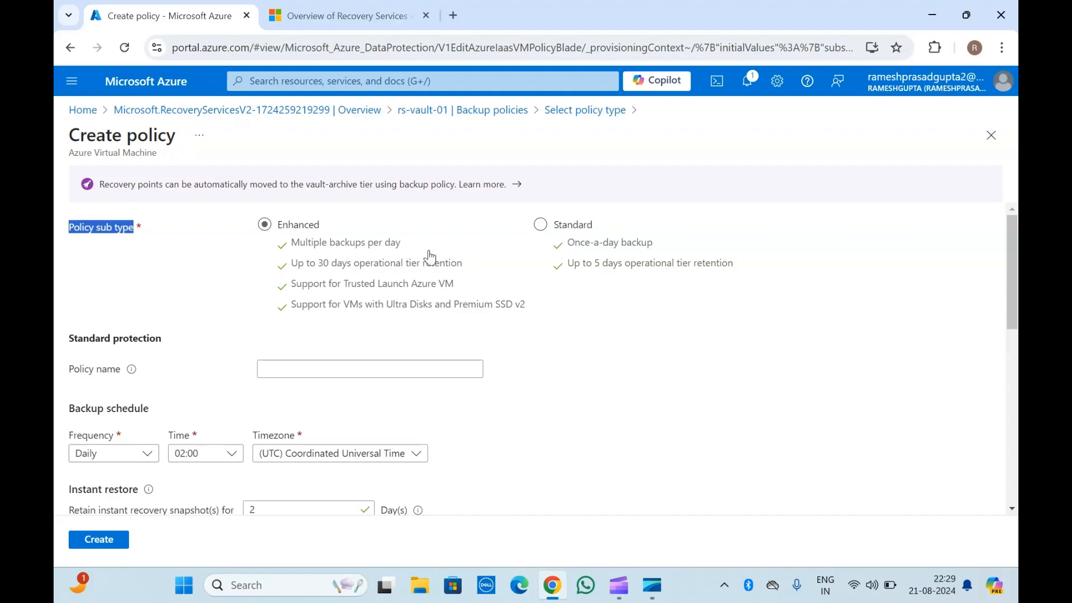
{"action": "left_click", "coordinate": [265, 225]}
{"action": "scroll", "coordinate": [243, 309], "scroll_direction": "down", "scroll_amount": 2}
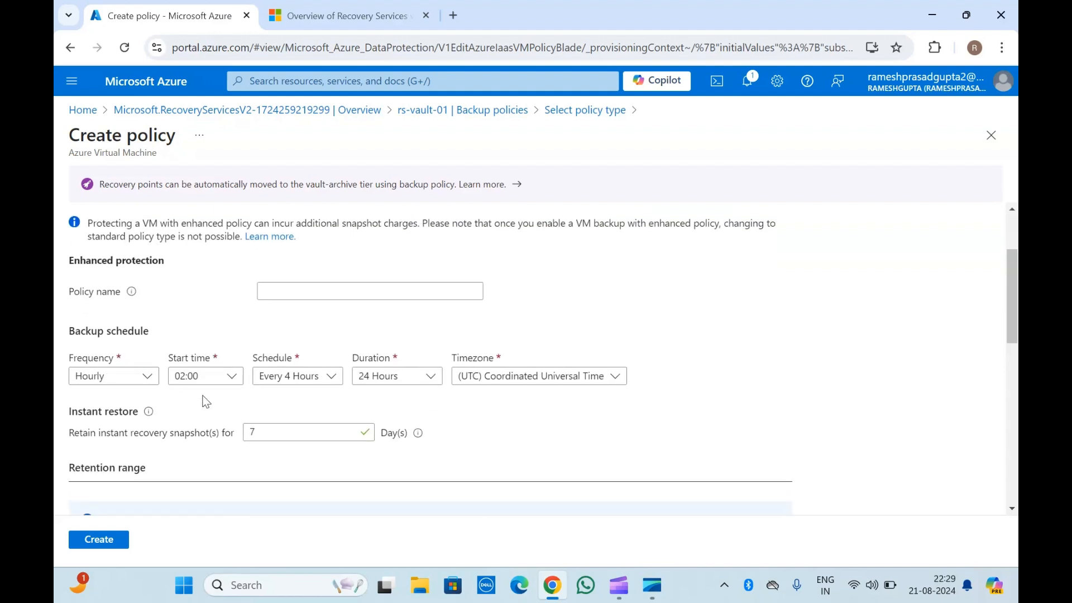
Review the enhanced policy's name, schedule, retention and tiering options, then return to Backup policies without creating it.
{"action": "left_click", "coordinate": [308, 279]}
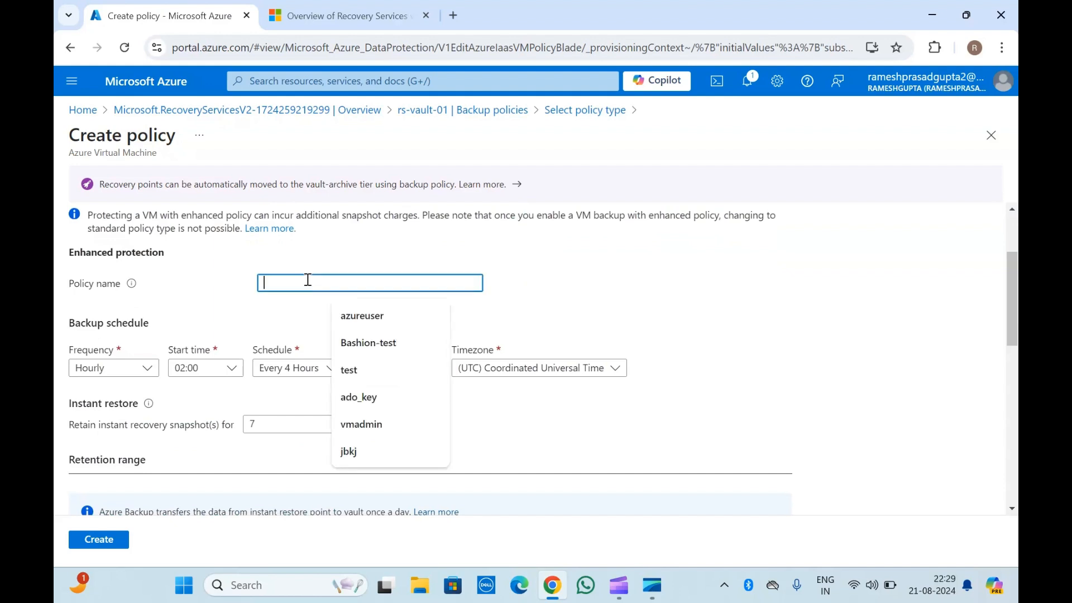
{"action": "left_click", "coordinate": [206, 298]}
{"action": "scroll", "coordinate": [206, 298], "scroll_direction": "down", "scroll_amount": 2}
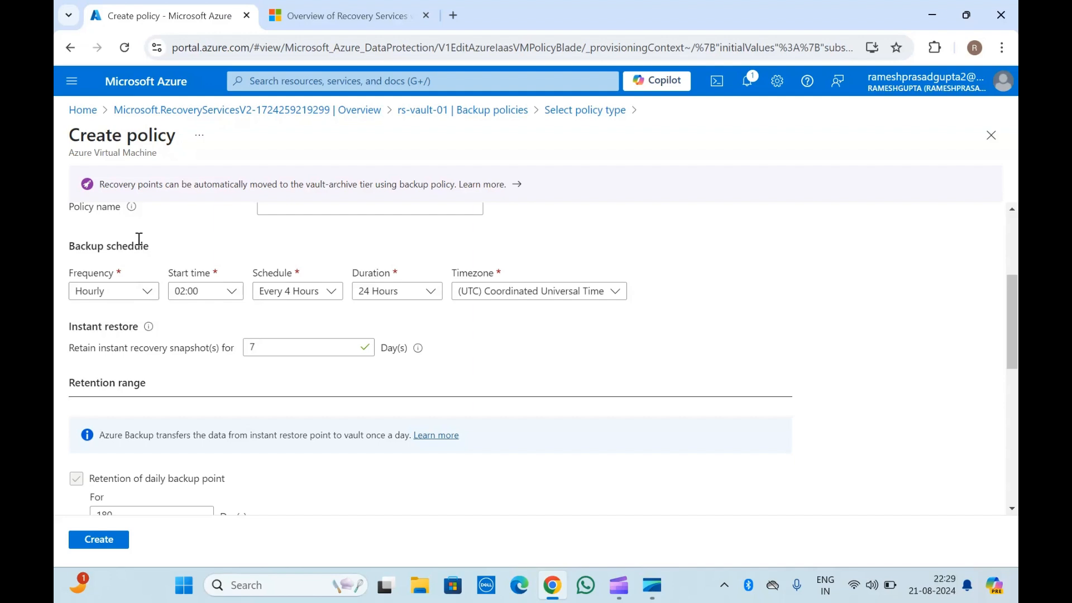
{"action": "scroll", "coordinate": [139, 239], "scroll_direction": "down", "scroll_amount": 2}
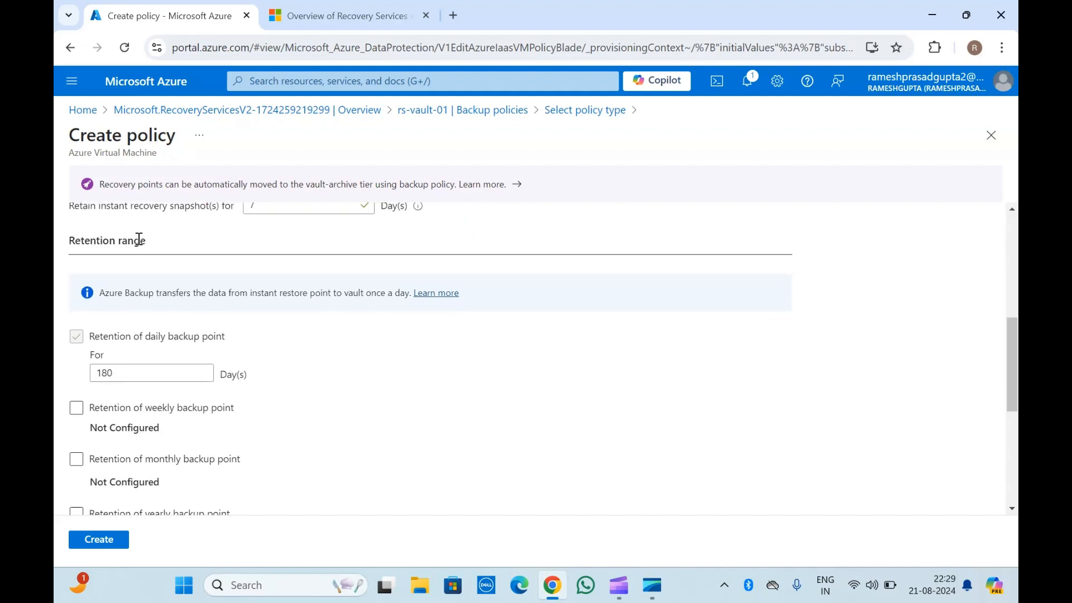
{"action": "scroll", "coordinate": [139, 239], "scroll_direction": "down", "scroll_amount": 5}
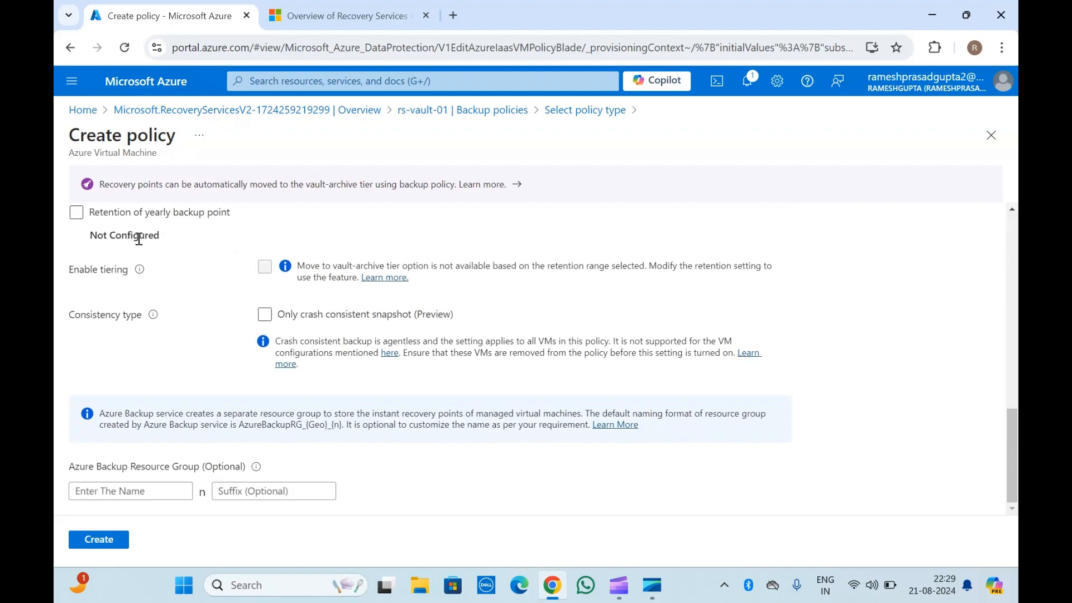
{"action": "scroll", "coordinate": [139, 239], "scroll_direction": "up", "scroll_amount": 8}
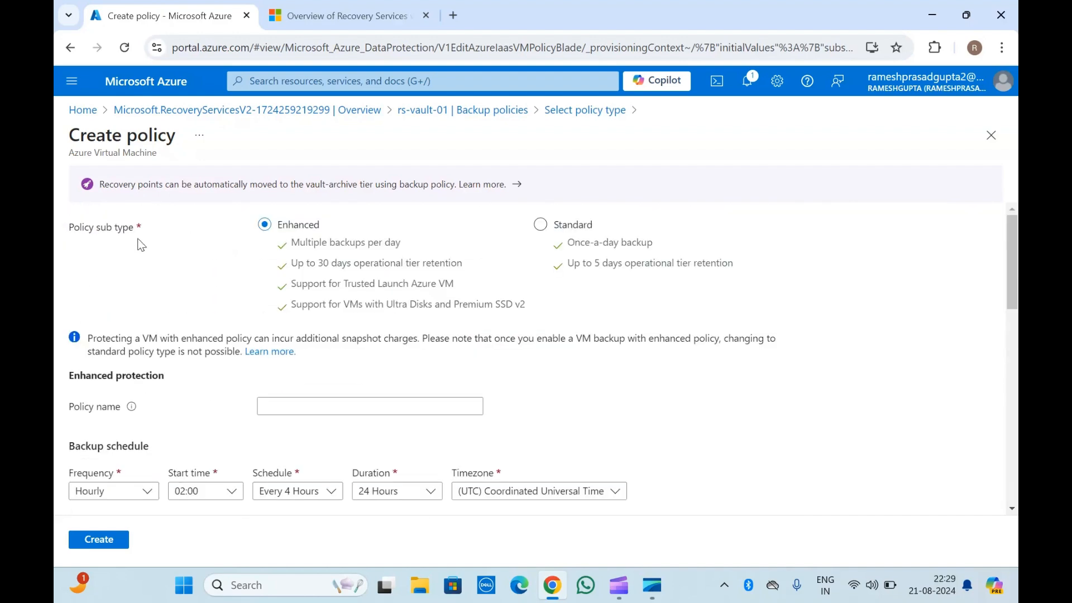
{"action": "scroll", "coordinate": [141, 244], "scroll_direction": "down", "scroll_amount": 8}
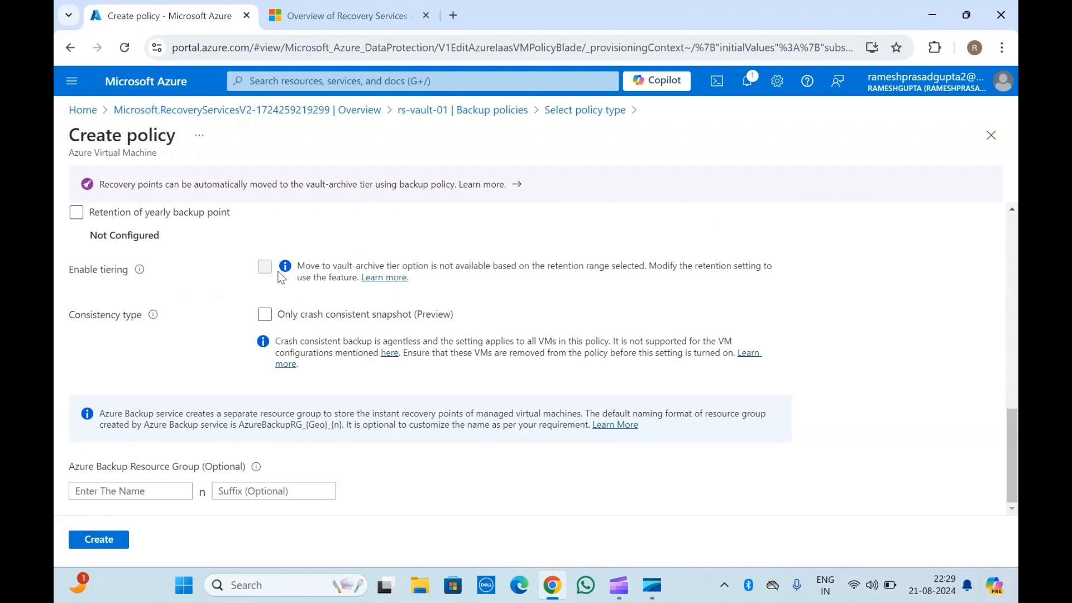
{"action": "left_click", "coordinate": [472, 110]}
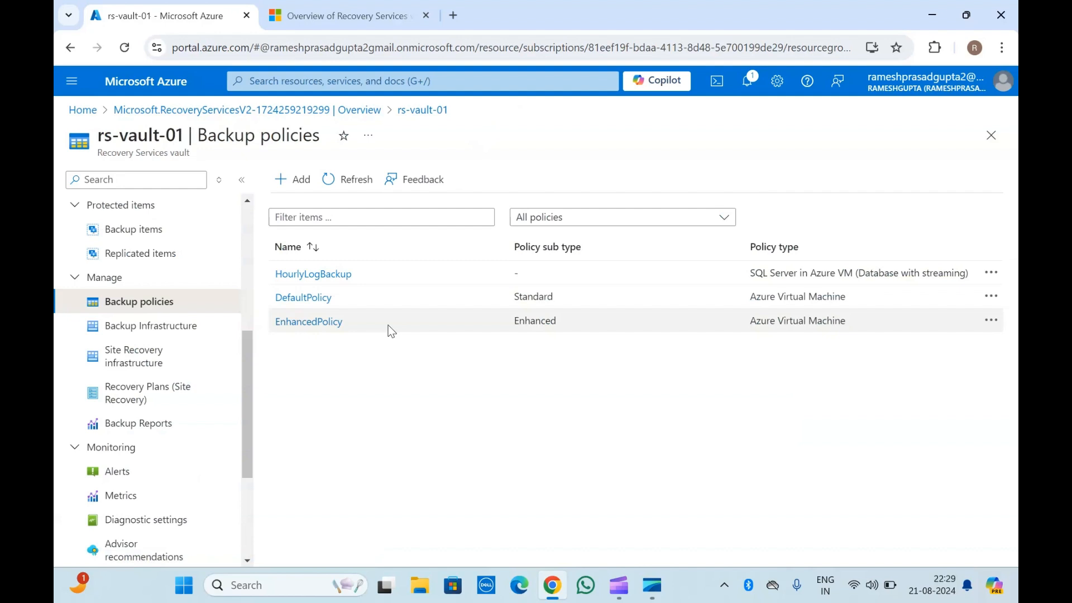
Open the vault's Backup Infrastructure and its Backup Management Servers page, then return to the vault.
{"action": "left_click", "coordinate": [170, 329]}
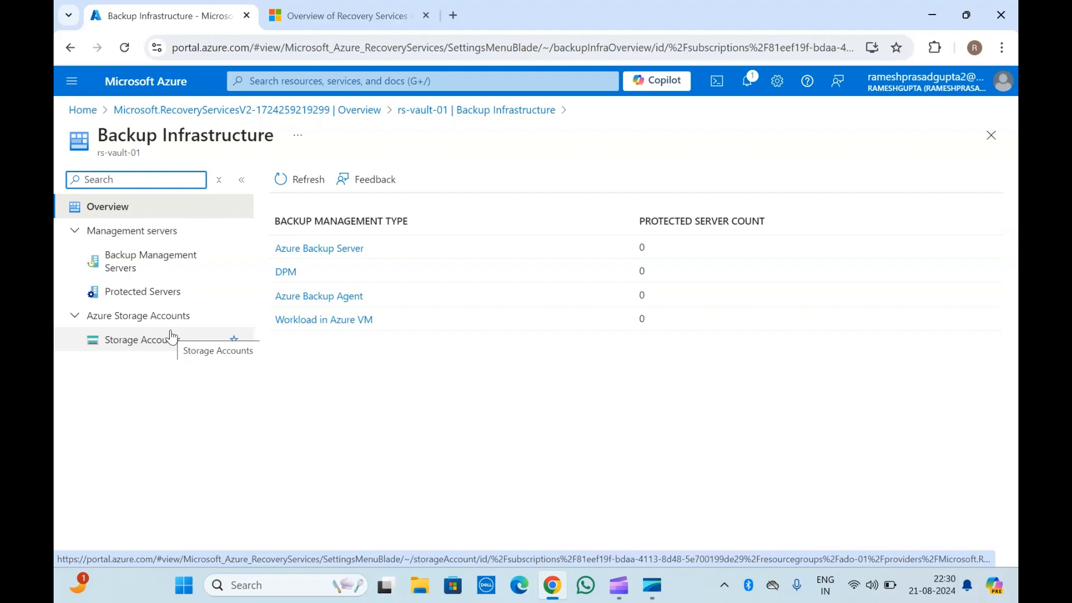
{"action": "left_click", "coordinate": [143, 262]}
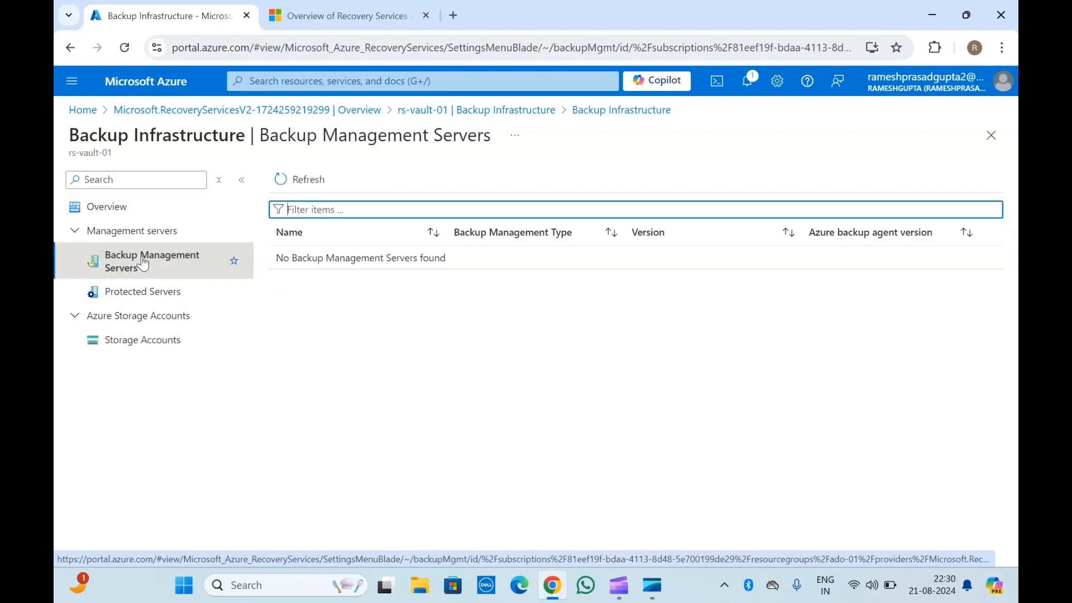
{"action": "left_click", "coordinate": [427, 110]}
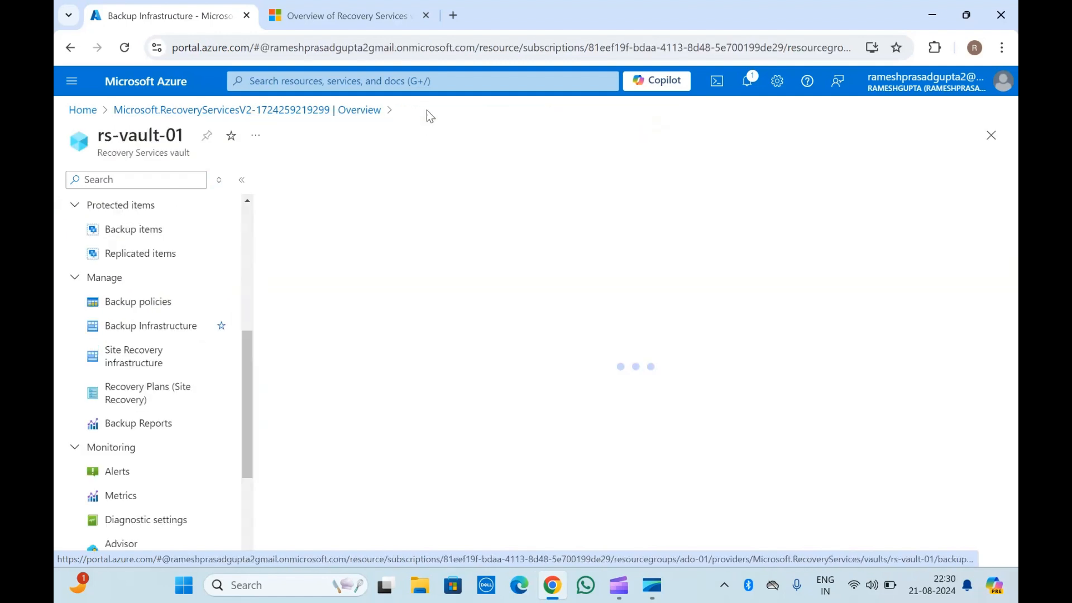
Open the vault's Site Recovery infrastructure and scroll through its overview of infrastructure types.
{"action": "scroll", "coordinate": [167, 425], "scroll_direction": "down", "scroll_amount": 1}
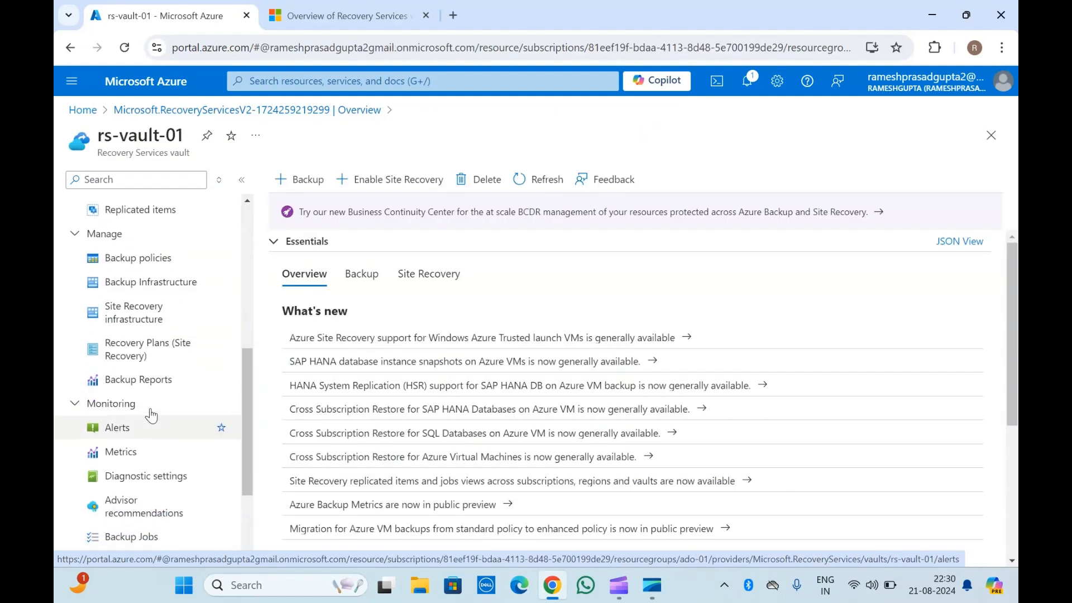
{"action": "left_click", "coordinate": [144, 323]}
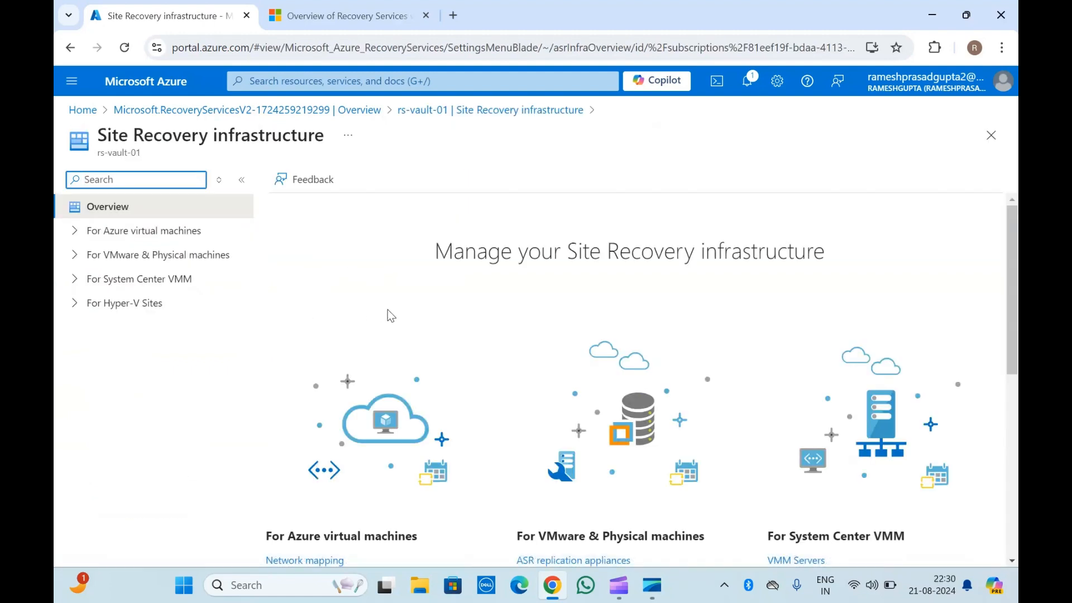
{"action": "scroll", "coordinate": [388, 309], "scroll_direction": "down", "scroll_amount": 5}
{"action": "scroll", "coordinate": [388, 311], "scroll_direction": "up", "scroll_amount": 5}
{"action": "scroll", "coordinate": [378, 342], "scroll_direction": "down", "scroll_amount": 7}
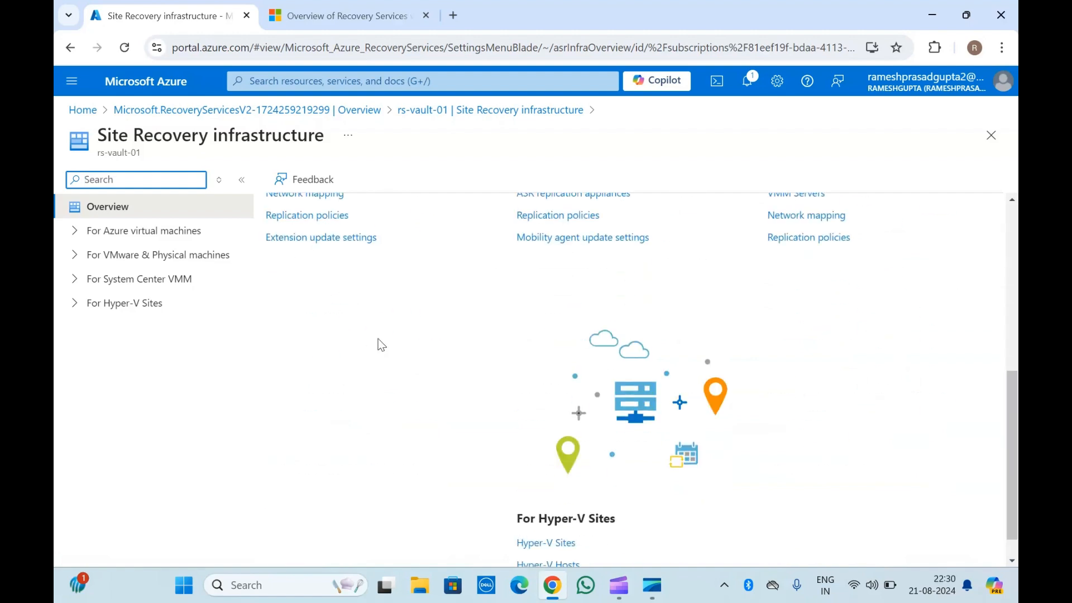
{"action": "scroll", "coordinate": [380, 343], "scroll_direction": "up", "scroll_amount": 6}
{"action": "scroll", "coordinate": [378, 341], "scroll_direction": "up", "scroll_amount": 2}
{"action": "scroll", "coordinate": [357, 334], "scroll_direction": "down", "scroll_amount": 3}
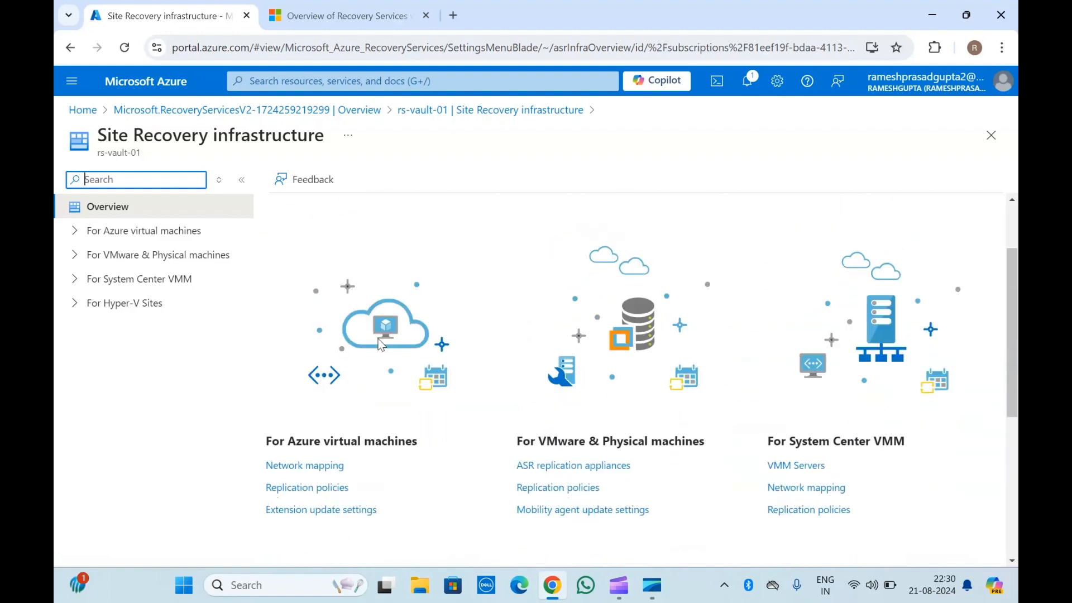
Expand the Azure virtual machines section and view its Network mapping and Replication policies pages.
{"action": "left_click", "coordinate": [73, 231]}
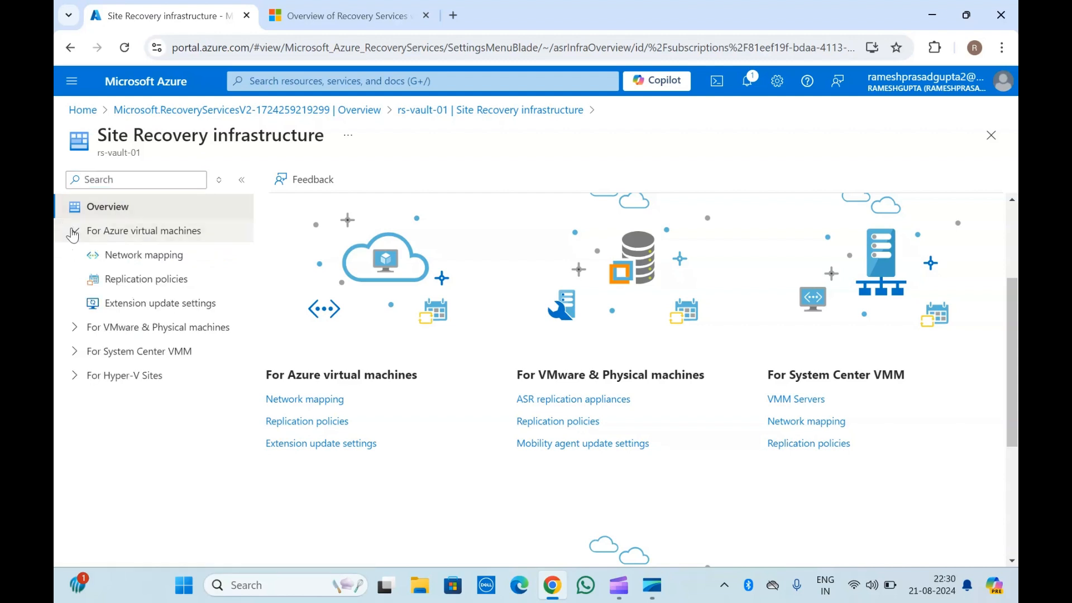
{"action": "left_click", "coordinate": [139, 256]}
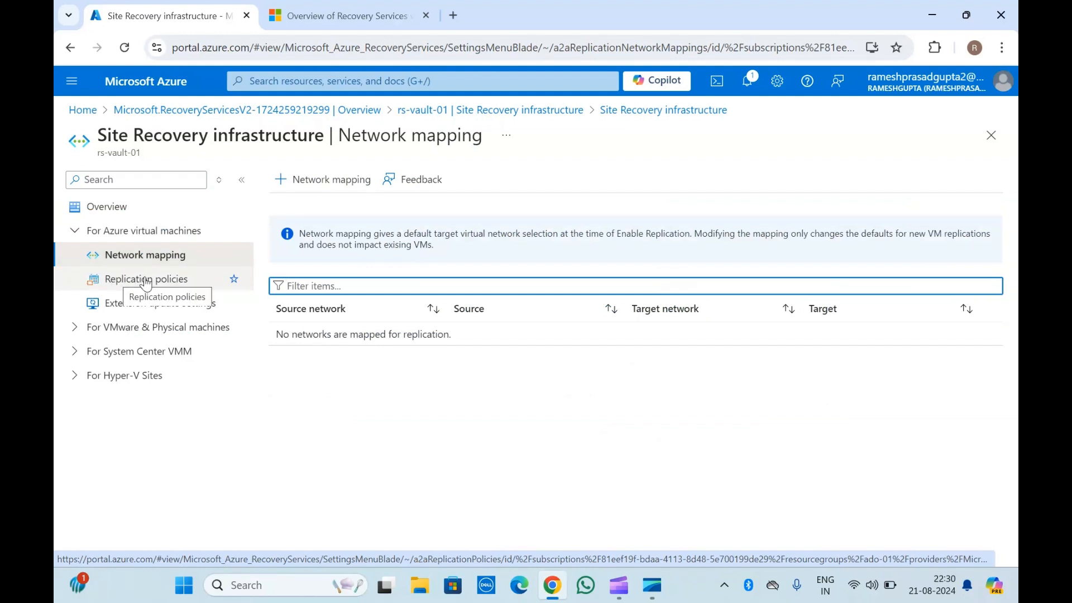
{"action": "left_click", "coordinate": [117, 281]}
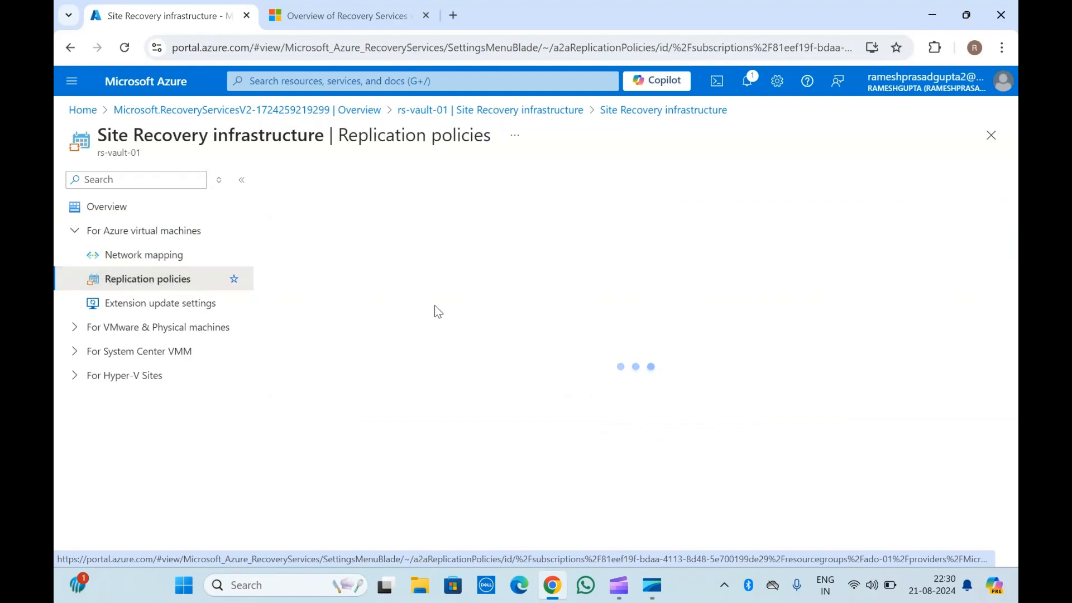
Open the Create replication policy form and leave it, discarding the unsaved edits.
{"action": "left_click", "coordinate": [329, 179]}
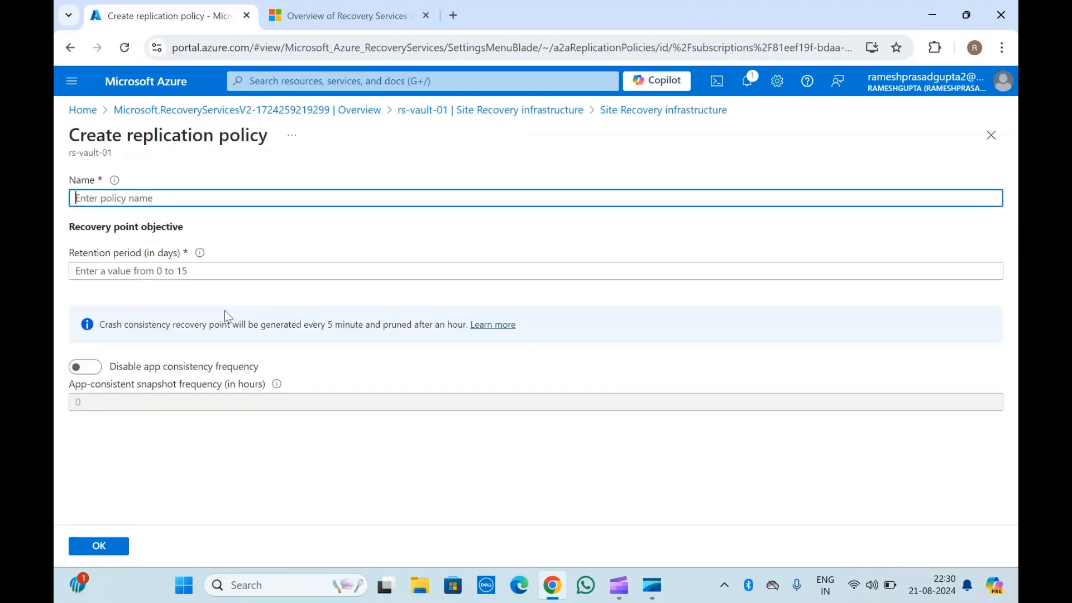
{"action": "left_click", "coordinate": [506, 110]}
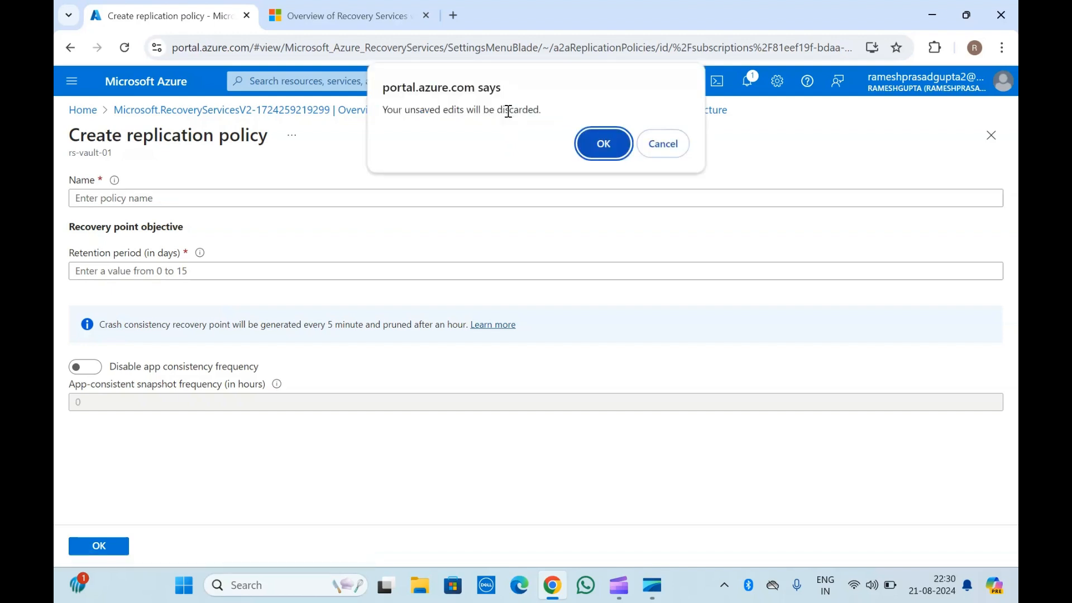
{"action": "left_click", "coordinate": [586, 146]}
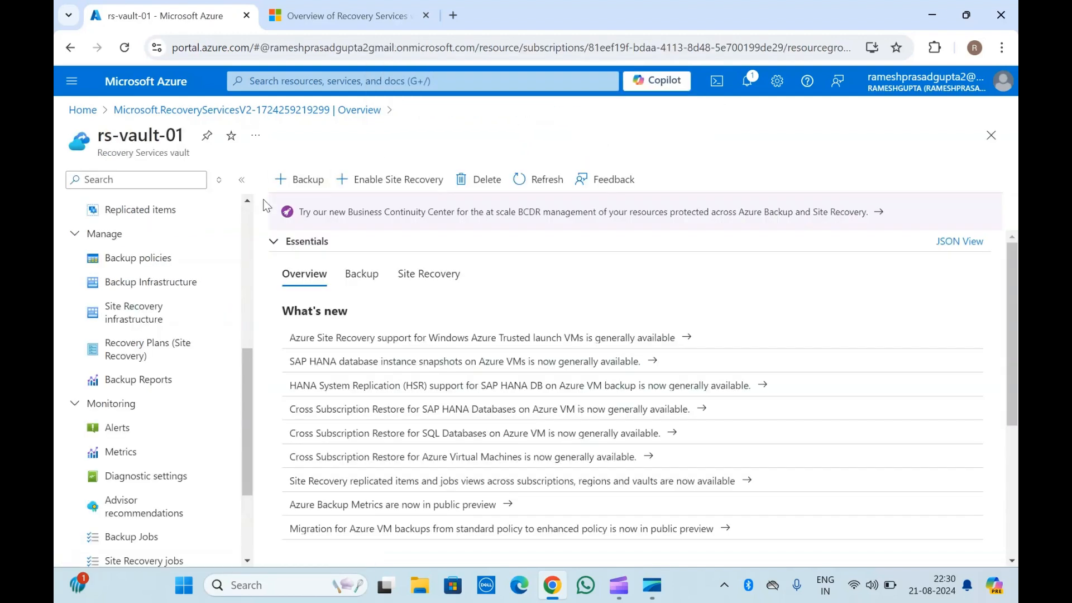
Open the vault's Backup Reports page and then its Alerts page.
{"action": "scroll", "coordinate": [165, 437], "scroll_direction": "down", "scroll_amount": 1}
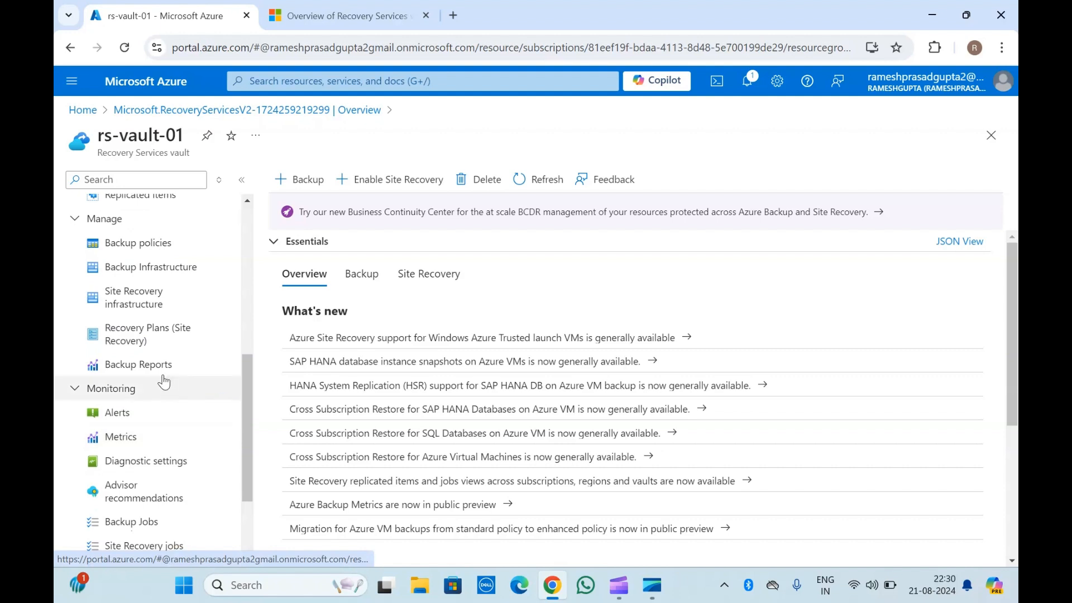
{"action": "left_click", "coordinate": [139, 365]}
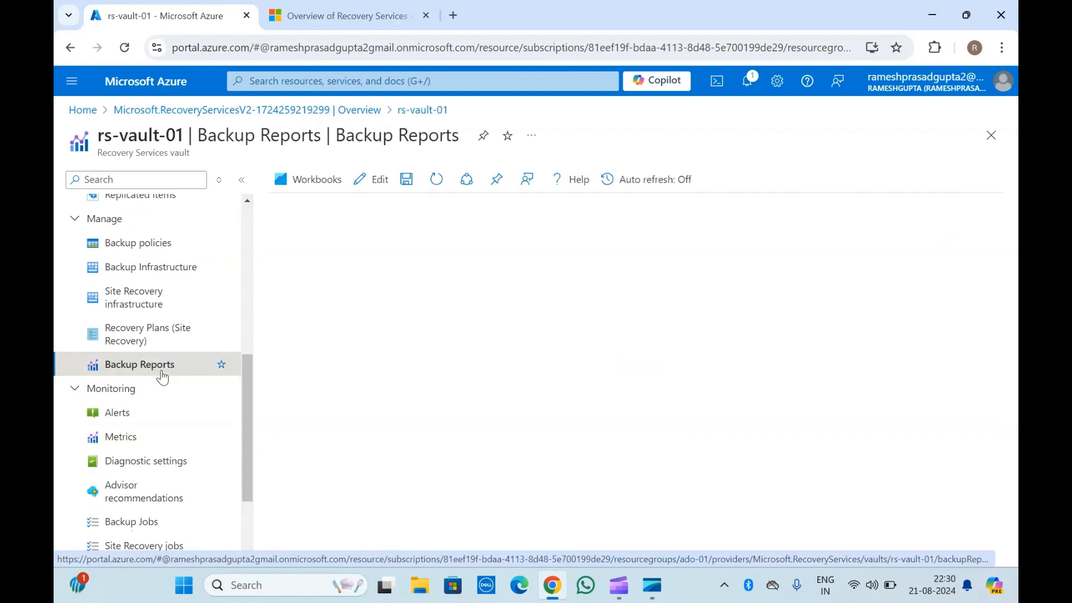
{"action": "scroll", "coordinate": [169, 449], "scroll_direction": "down", "scroll_amount": 3}
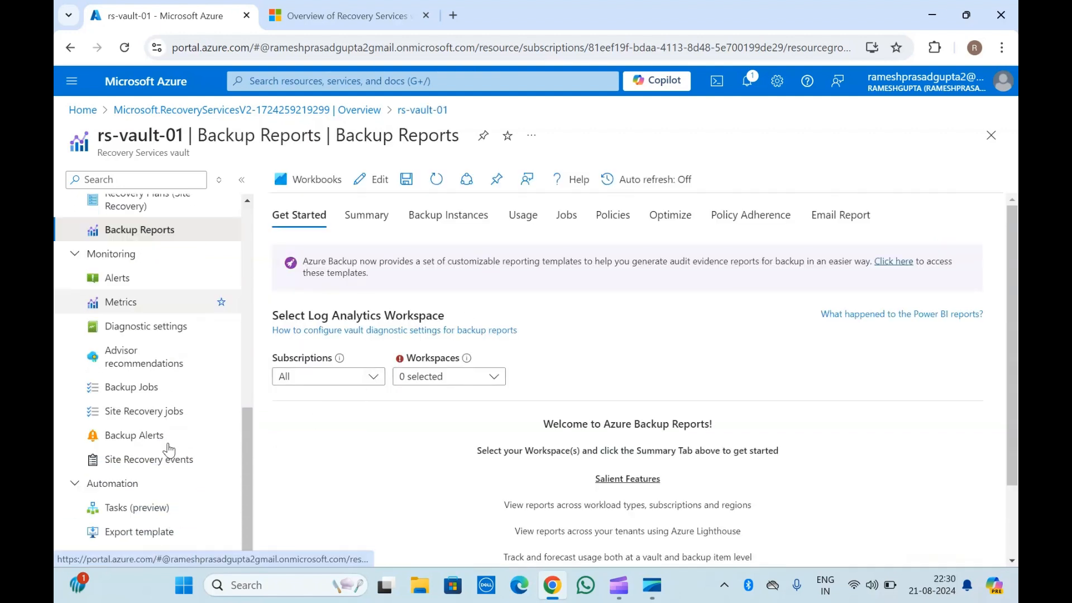
{"action": "left_click", "coordinate": [135, 279]}
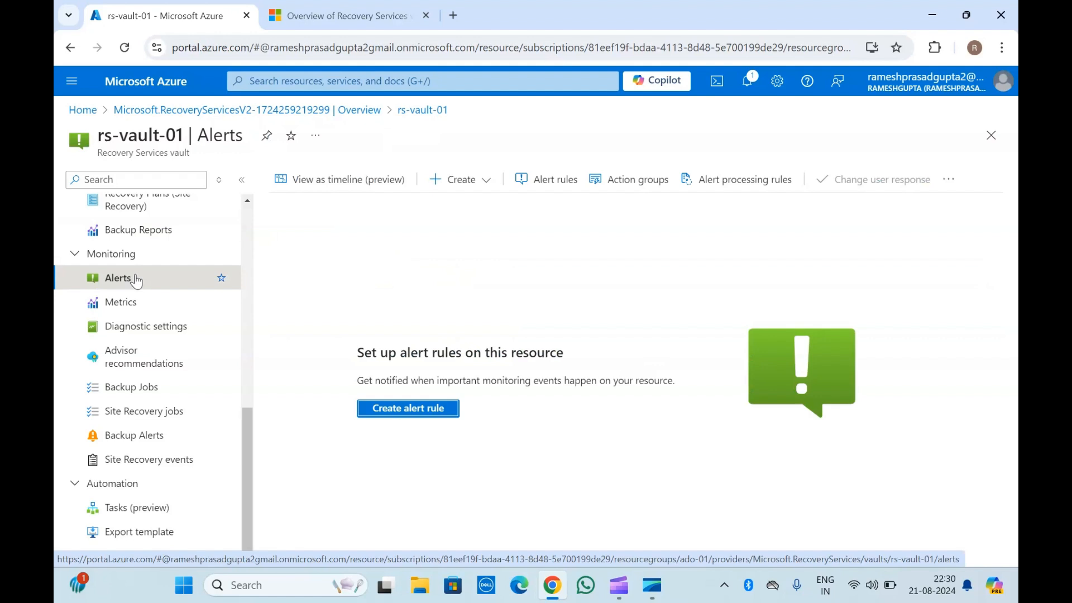
{"action": "triple_click", "coordinate": [153, 148]}
{"action": "left_click", "coordinate": [153, 148]}
{"action": "triple_click", "coordinate": [152, 148]}
{"action": "left_click_drag", "start_coordinate": [153, 147], "coordinate": [139, 128]}
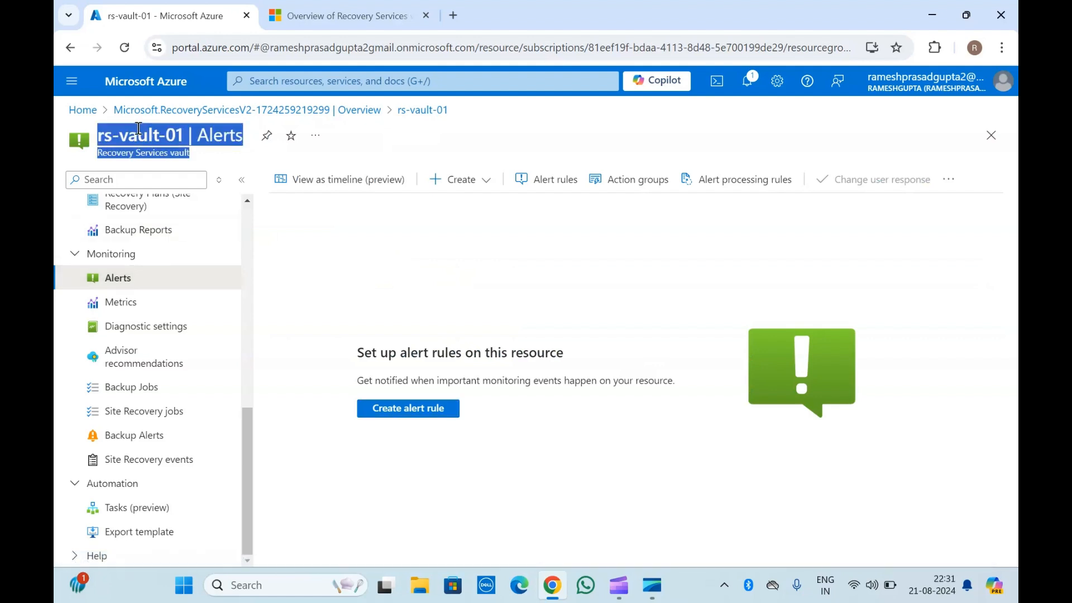
{"action": "left_click", "coordinate": [342, 203]}
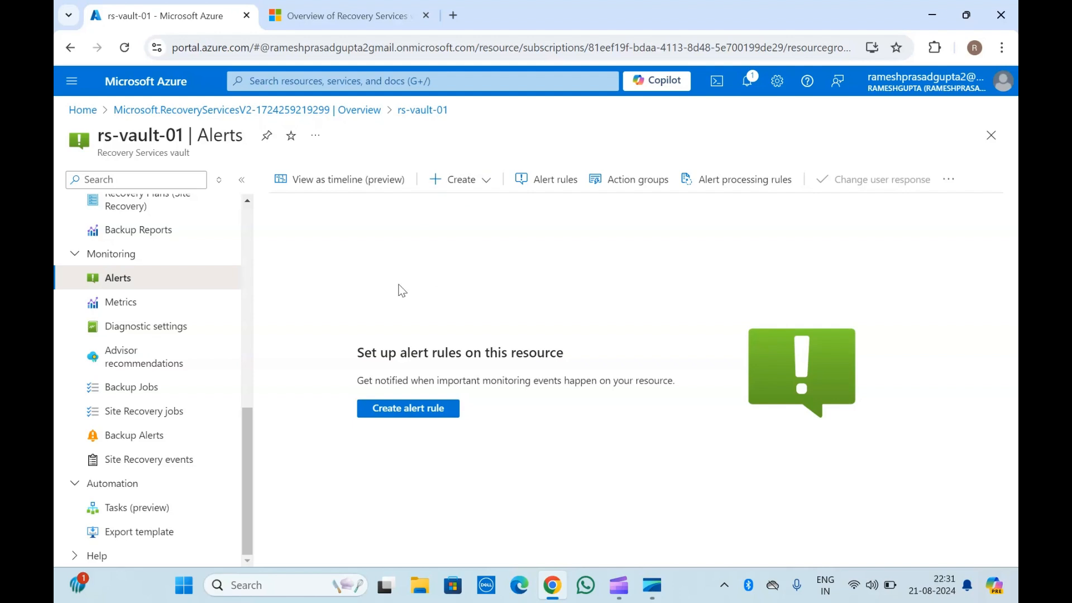
Browse the vault's Backup Jobs, Site Recovery jobs, Backup Alerts, Site Recovery events and Export template pages.
{"action": "left_click", "coordinate": [163, 386]}
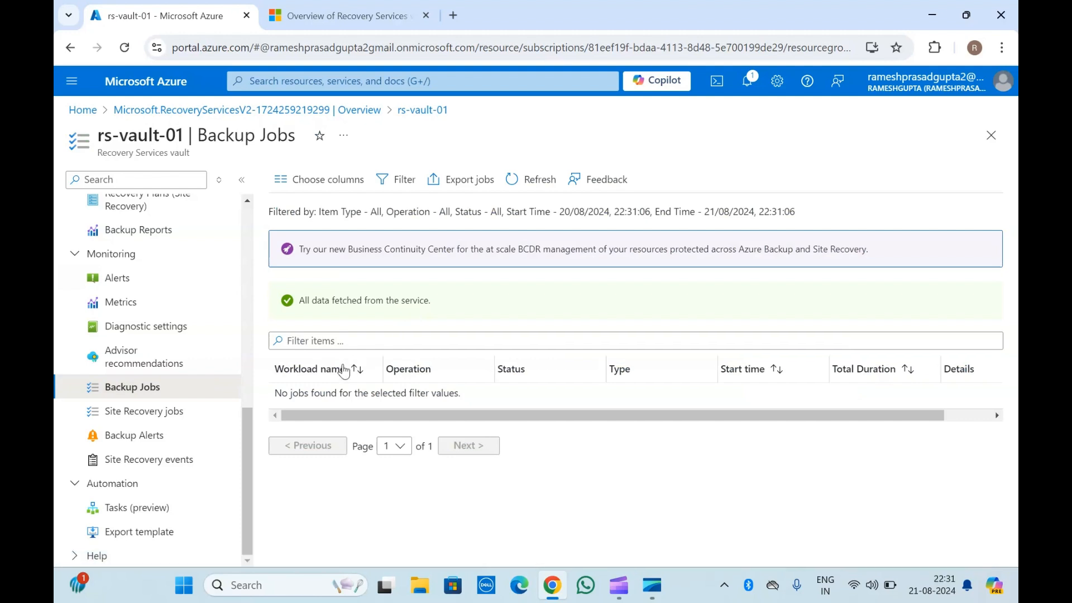
{"action": "left_click", "coordinate": [163, 414]}
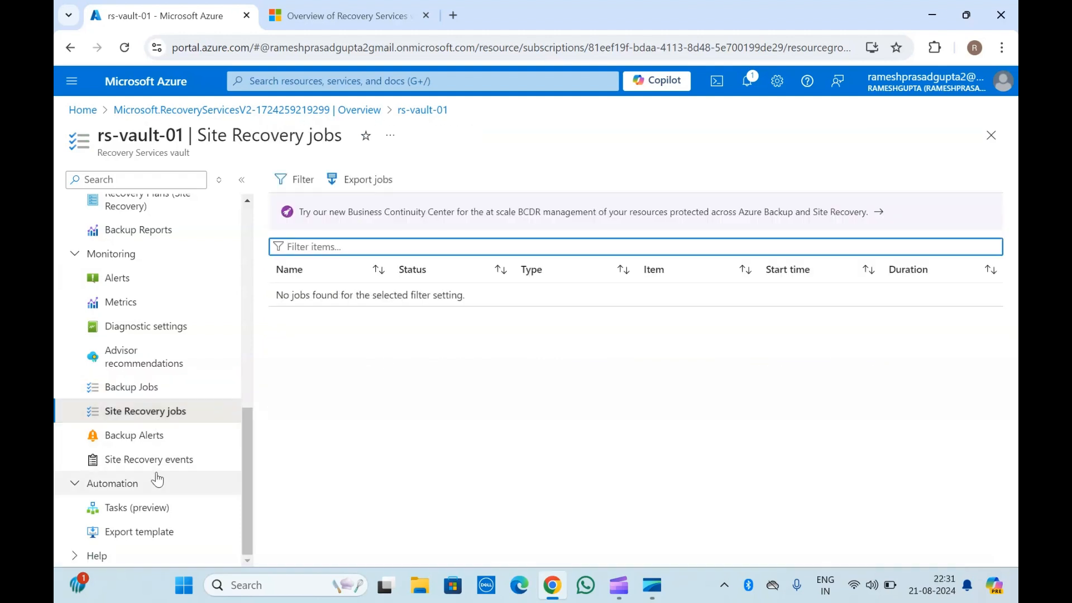
{"action": "left_click", "coordinate": [142, 446]}
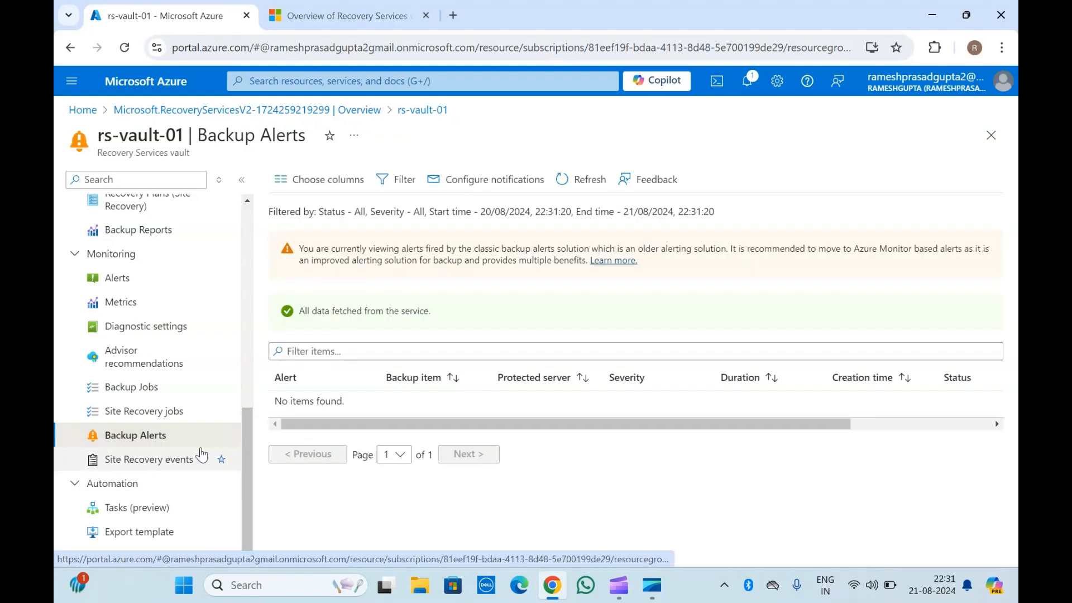
{"action": "left_click", "coordinate": [175, 460]}
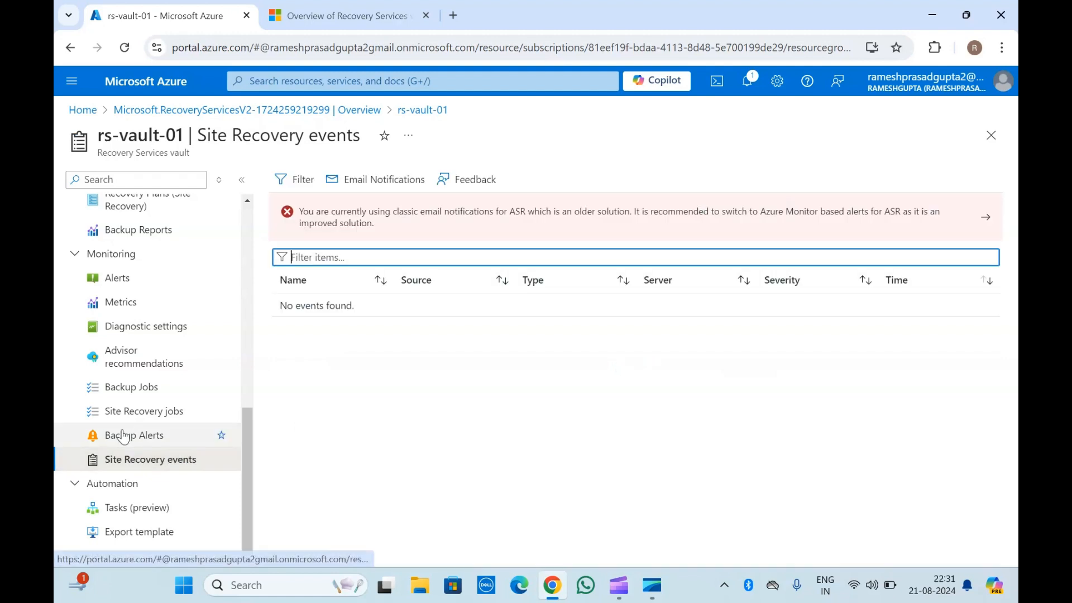
{"action": "left_click", "coordinate": [134, 533]}
{"action": "scroll", "coordinate": [141, 427], "scroll_direction": "up", "scroll_amount": 10}
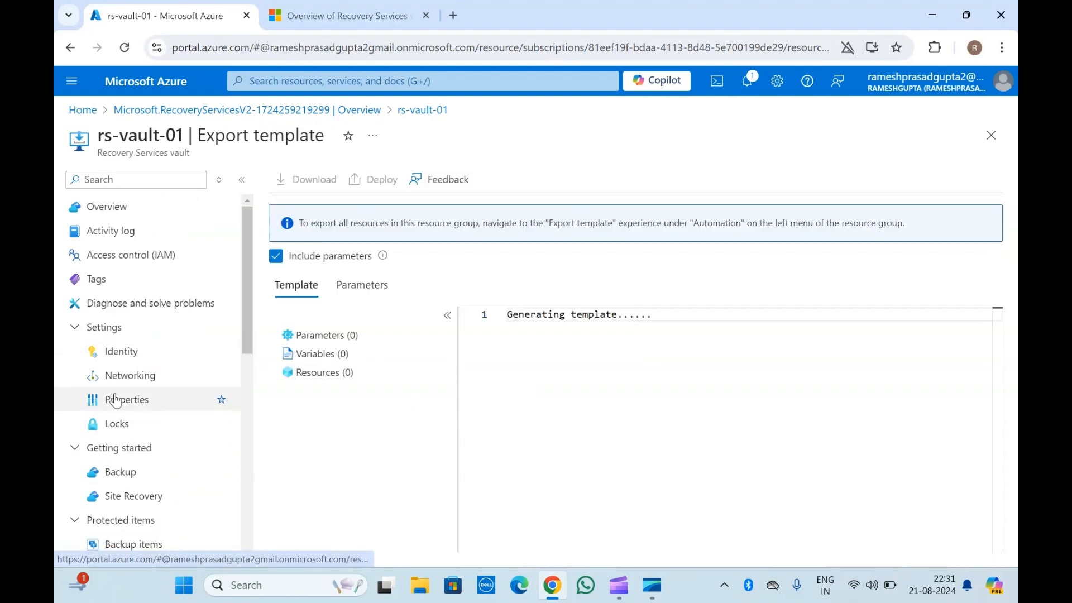
Open the vault's Backup Goal page and try the Azure Stack Hub and On-Premises workload locations.
{"action": "left_click", "coordinate": [119, 207]}
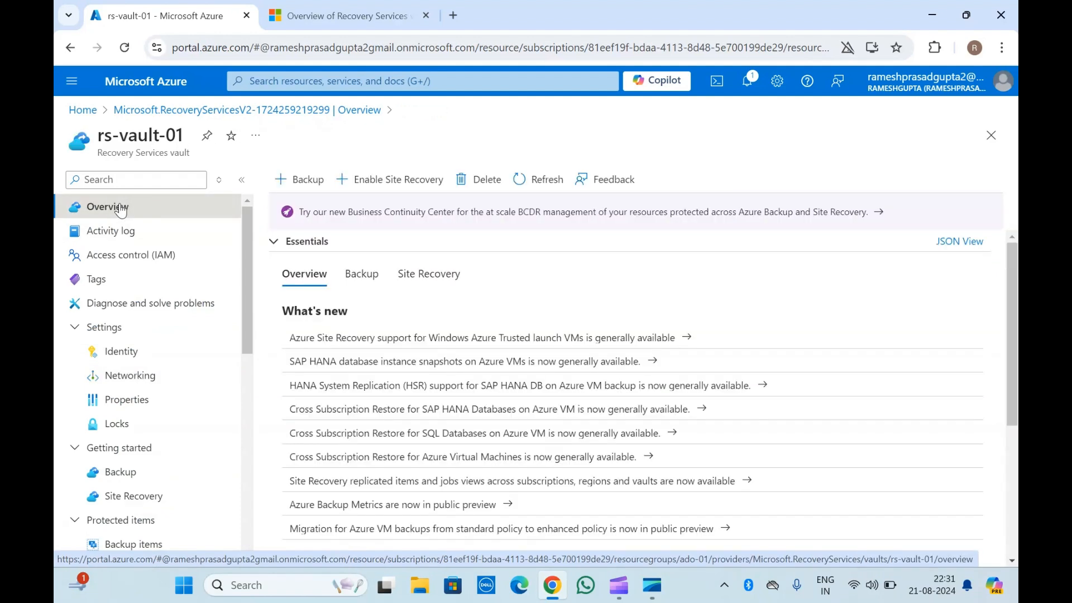
{"action": "left_click", "coordinate": [287, 180]}
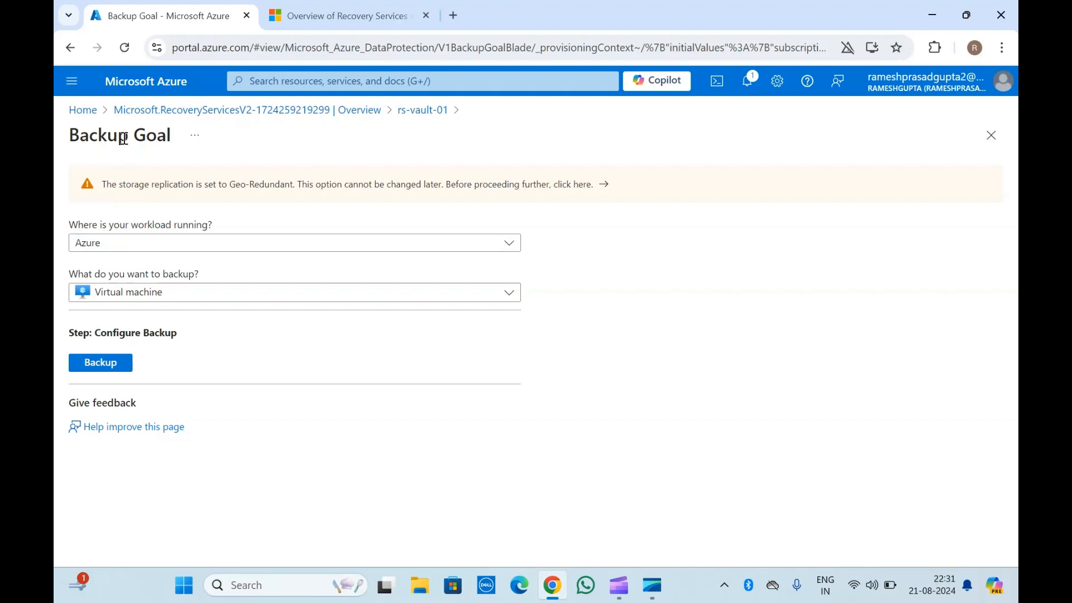
{"action": "triple_click", "coordinate": [80, 226]}
{"action": "left_click", "coordinate": [80, 225]}
{"action": "left_click", "coordinate": [140, 244]}
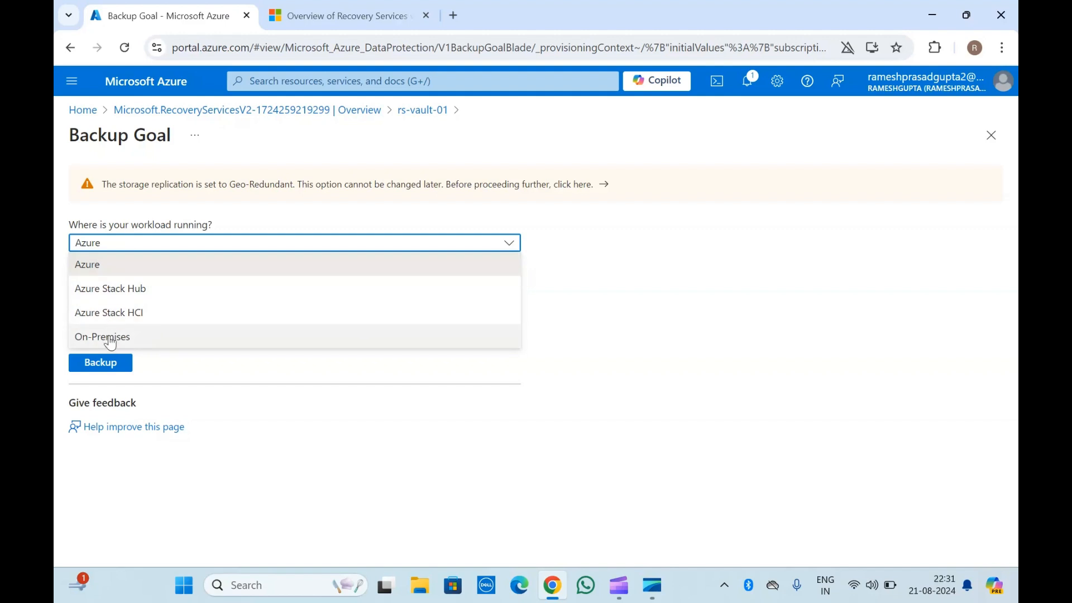
{"action": "left_click", "coordinate": [134, 294]}
{"action": "left_click", "coordinate": [131, 247]}
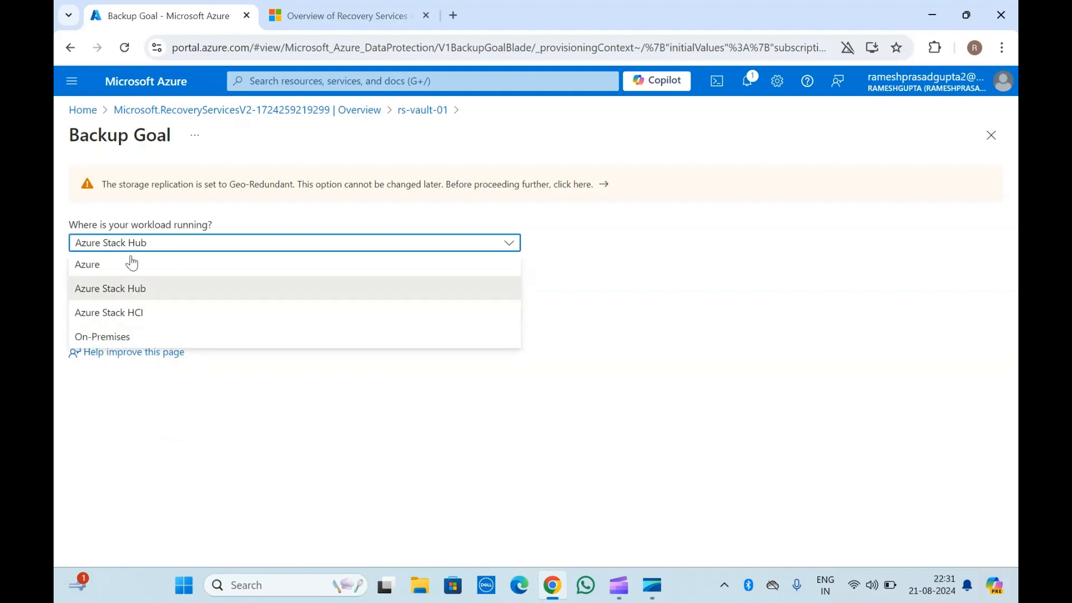
{"action": "left_click", "coordinate": [114, 336]}
{"action": "left_click", "coordinate": [146, 297]}
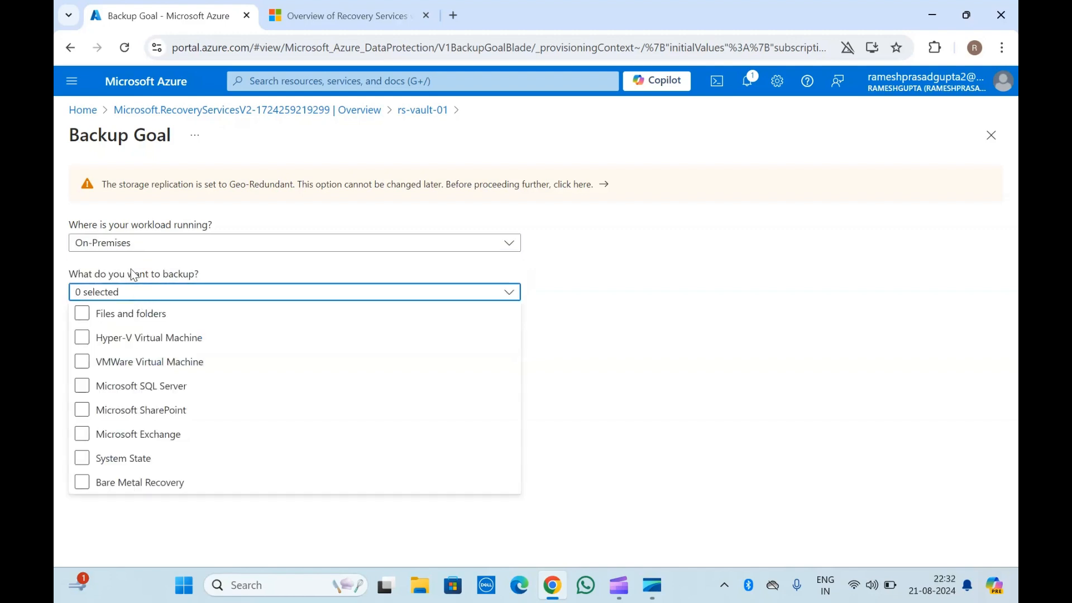
Set the workload location back to Azure and the backup item to Virtual machine.
{"action": "left_click", "coordinate": [134, 241]}
{"action": "left_click", "coordinate": [134, 242]}
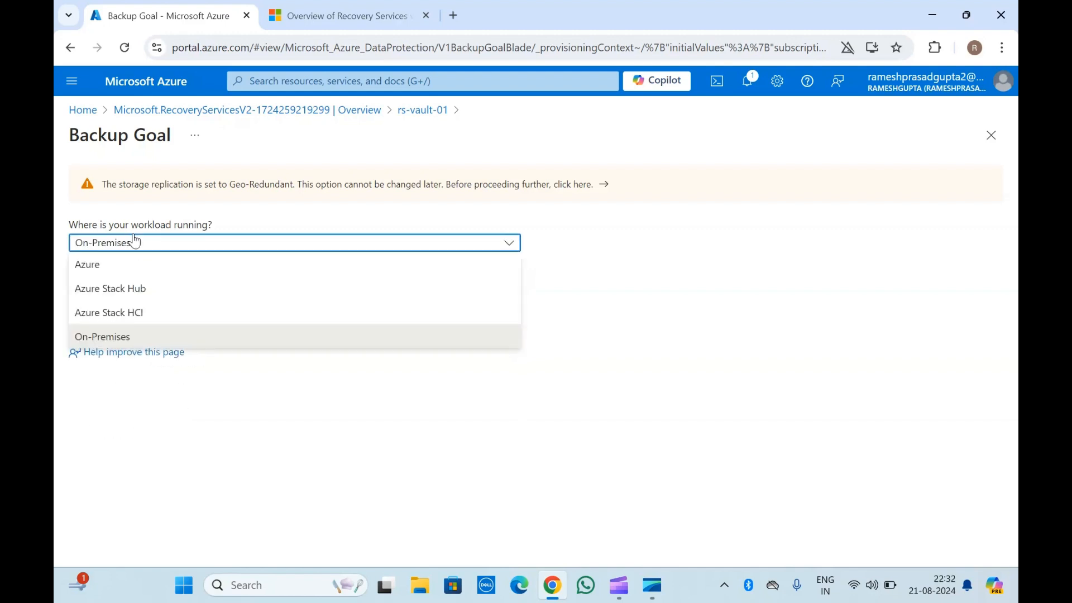
{"action": "left_click", "coordinate": [112, 262]}
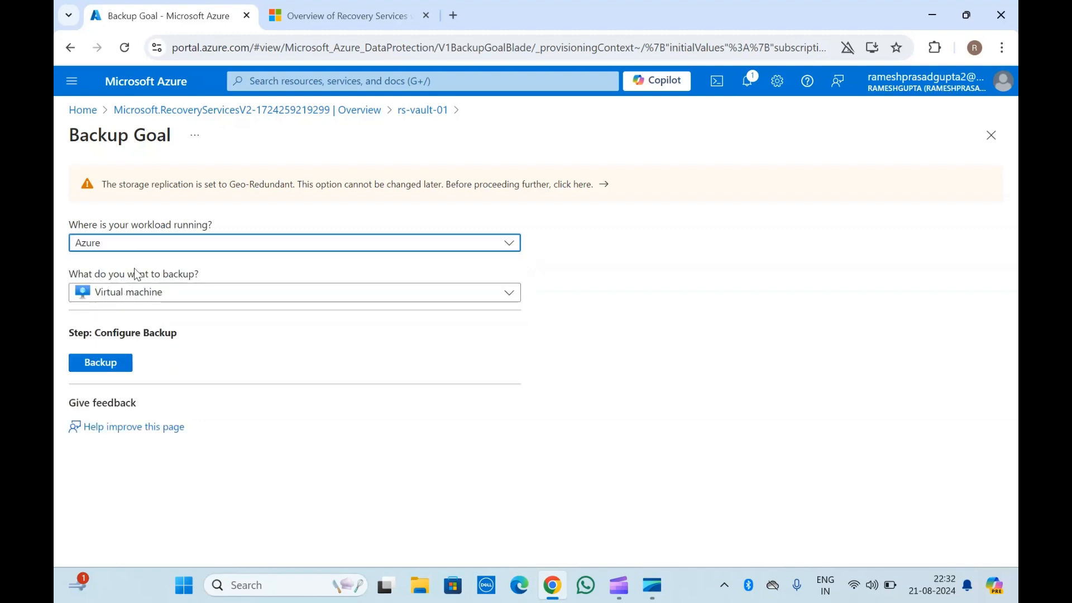
{"action": "left_click", "coordinate": [138, 298]}
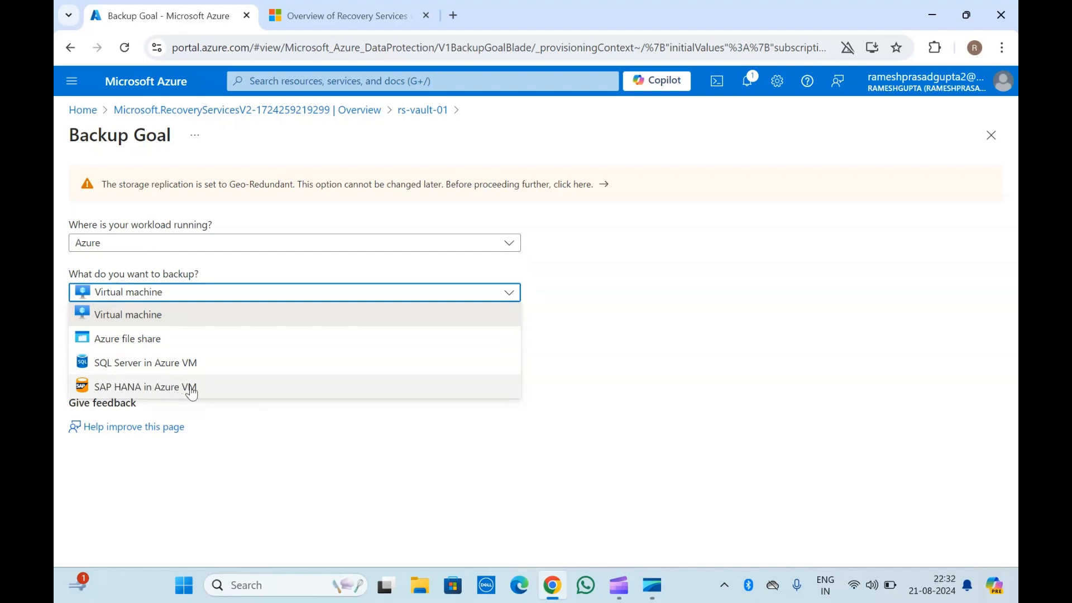
{"action": "left_click", "coordinate": [151, 319]}
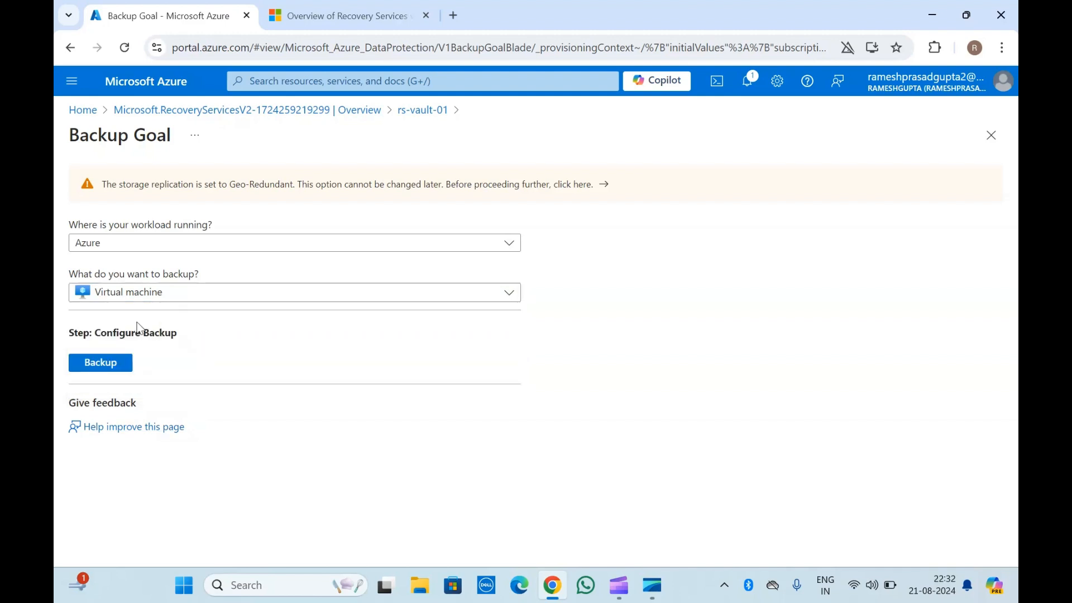
Start configuring the backup and choose the Enhanced policy sub type.
{"action": "left_click", "coordinate": [102, 364]}
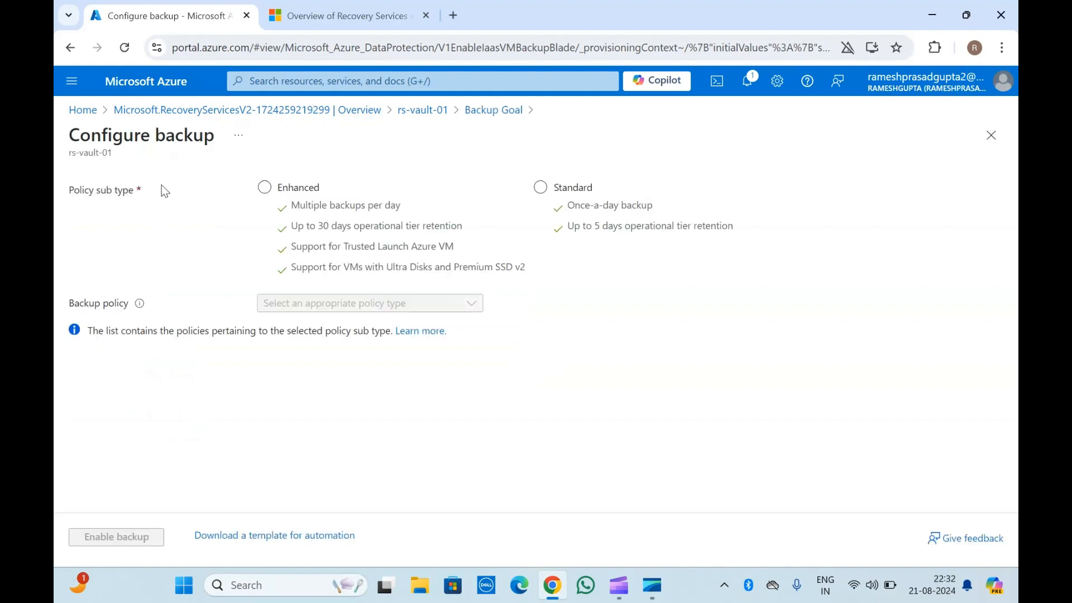
{"action": "left_click", "coordinate": [430, 231]}
{"action": "left_click", "coordinate": [538, 212]}
{"action": "left_click", "coordinate": [417, 239]}
{"action": "left_click", "coordinate": [594, 220]}
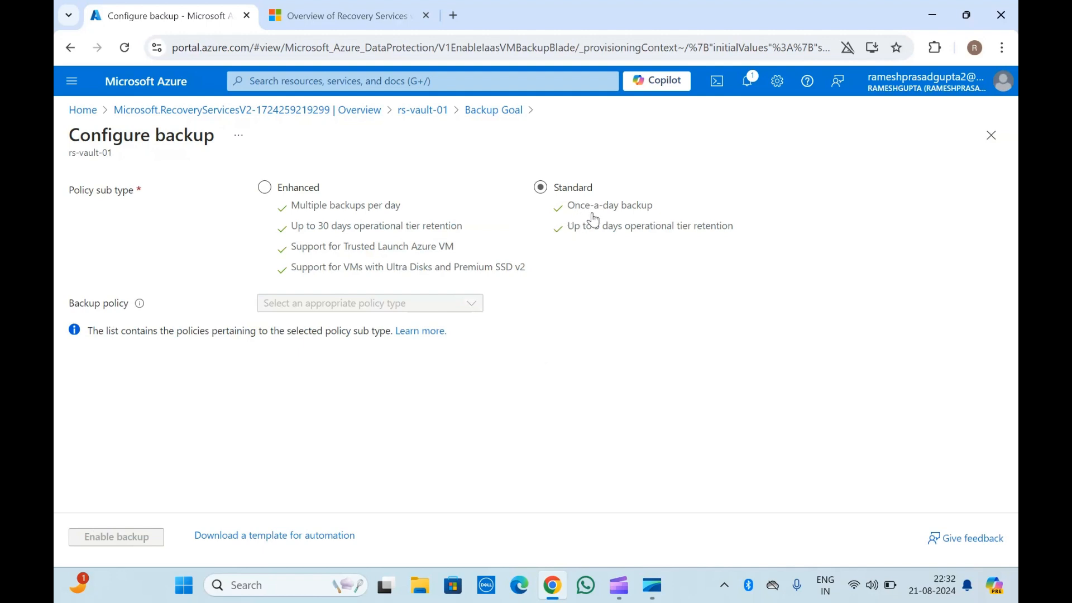
{"action": "left_click", "coordinate": [631, 234]}
{"action": "left_click", "coordinate": [303, 257]}
{"action": "left_click", "coordinate": [263, 188]}
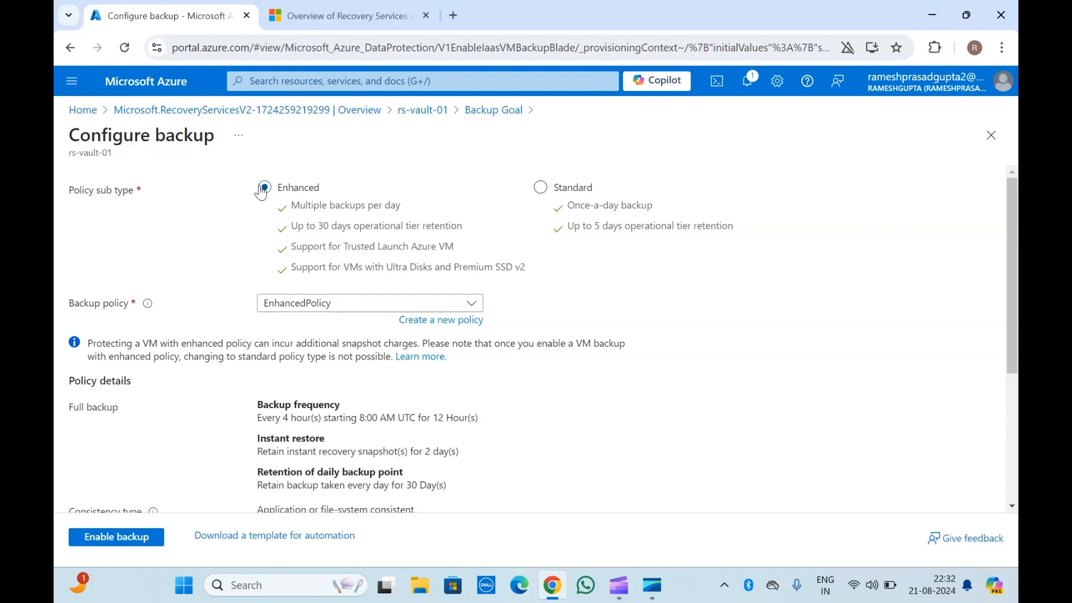
Open the virtual machine selection list, cancel it, and return to the vault without enabling backup.
{"action": "scroll", "coordinate": [286, 279], "scroll_direction": "down", "scroll_amount": 3}
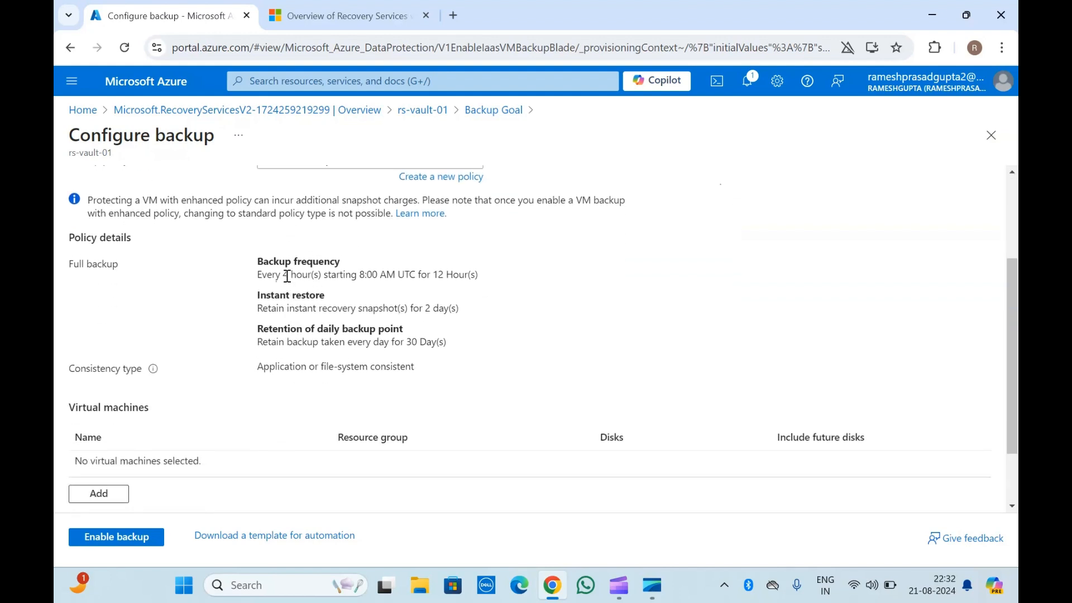
{"action": "scroll", "coordinate": [242, 271], "scroll_direction": "down", "scroll_amount": 2}
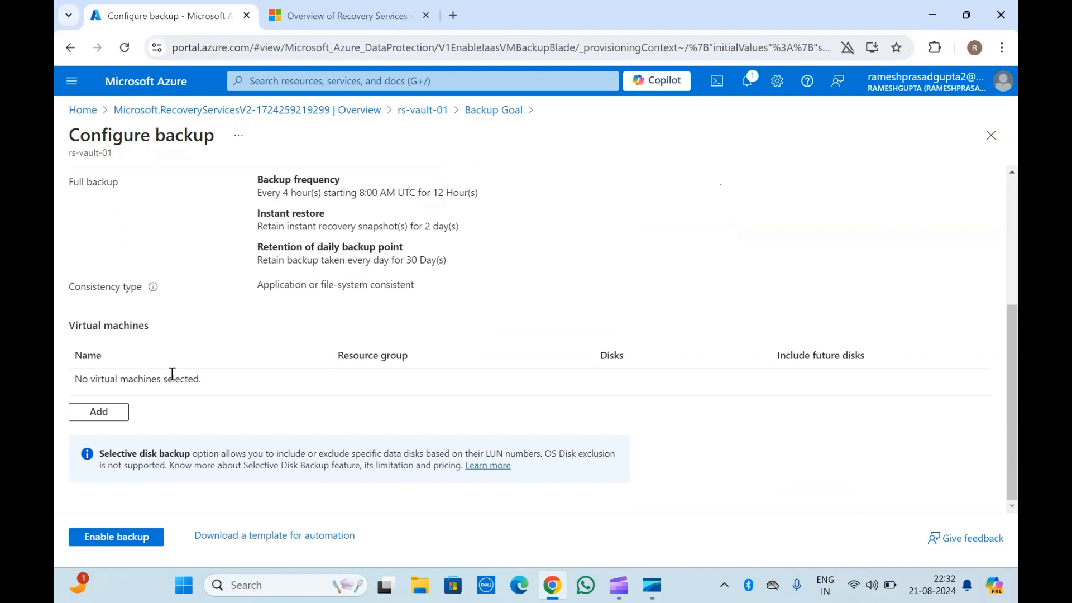
{"action": "left_click", "coordinate": [91, 414]}
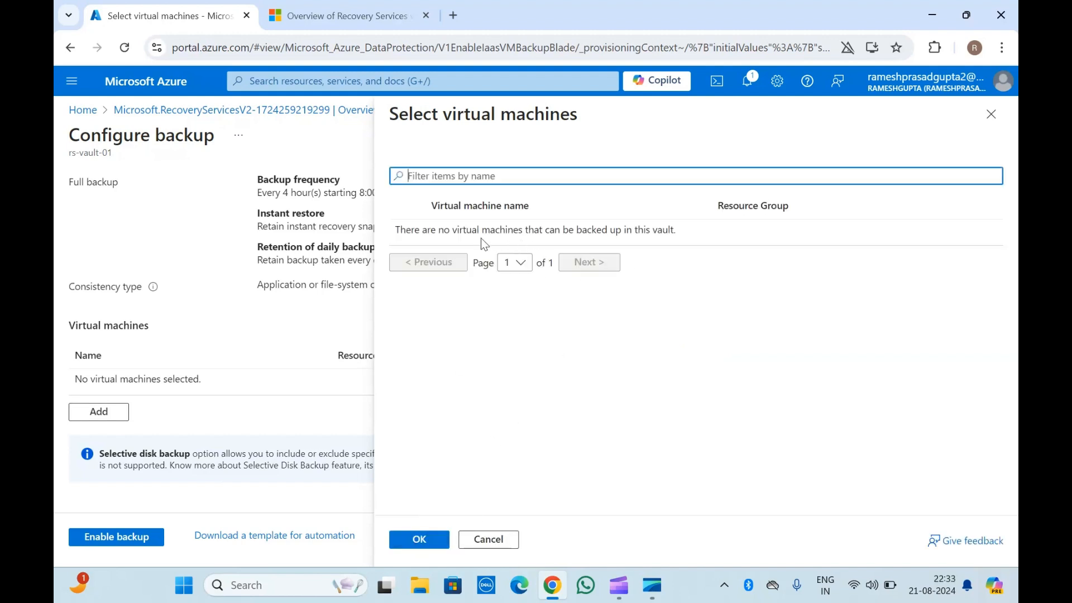
{"action": "triple_click", "coordinate": [446, 229]}
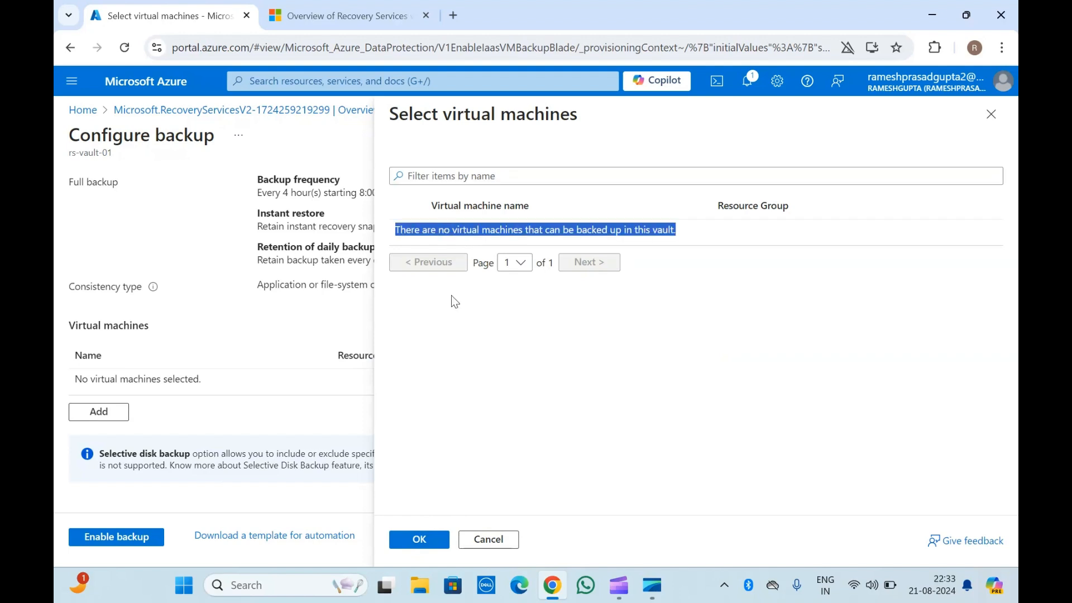
{"action": "left_click", "coordinate": [489, 538]}
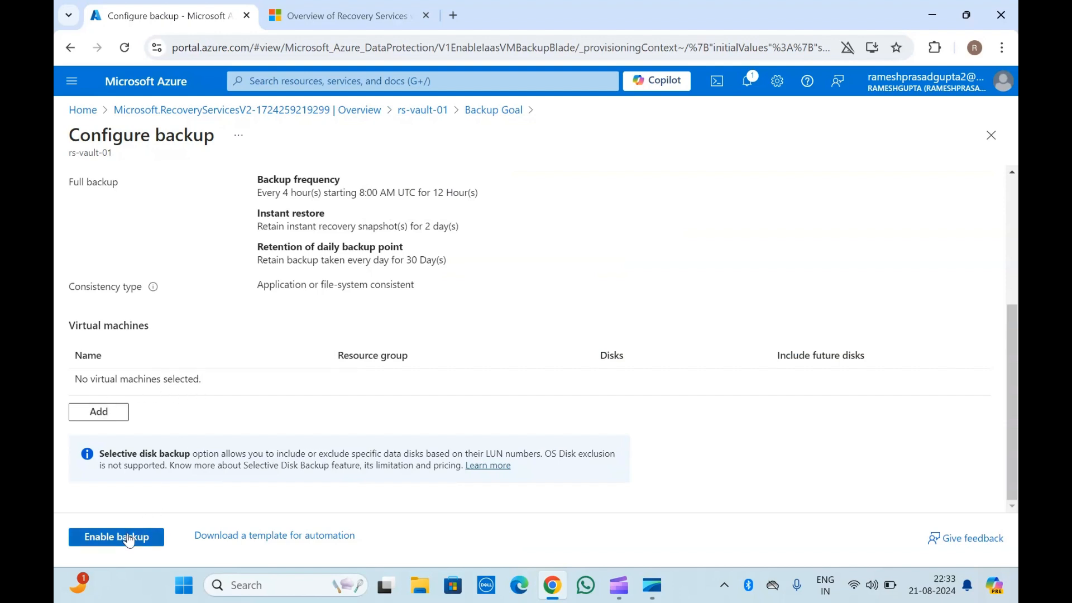
{"action": "scroll", "coordinate": [238, 407], "scroll_direction": "up", "scroll_amount": 4}
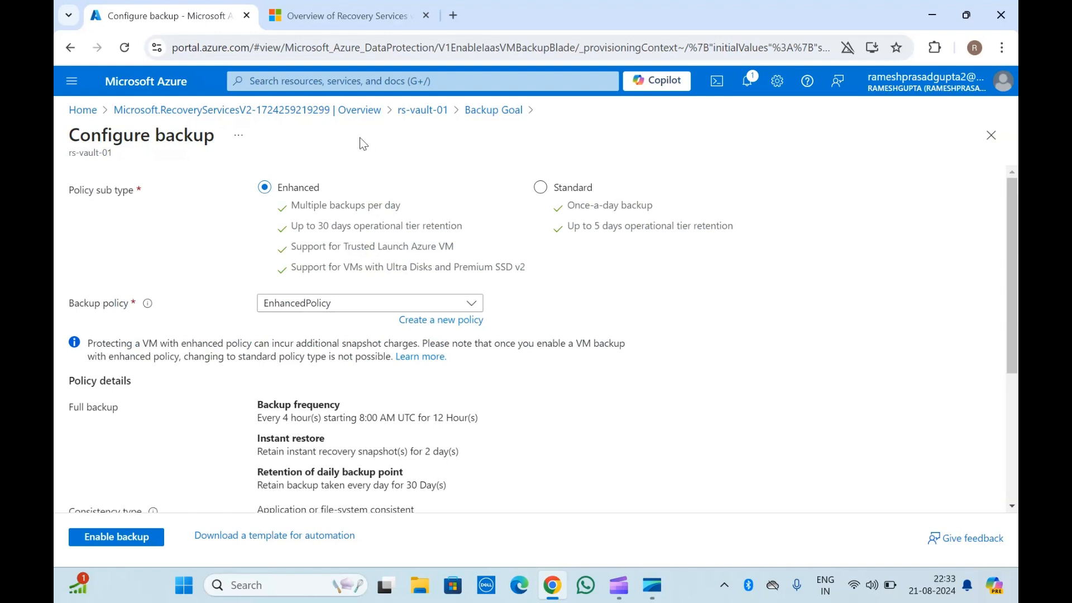
{"action": "left_click", "coordinate": [419, 111]}
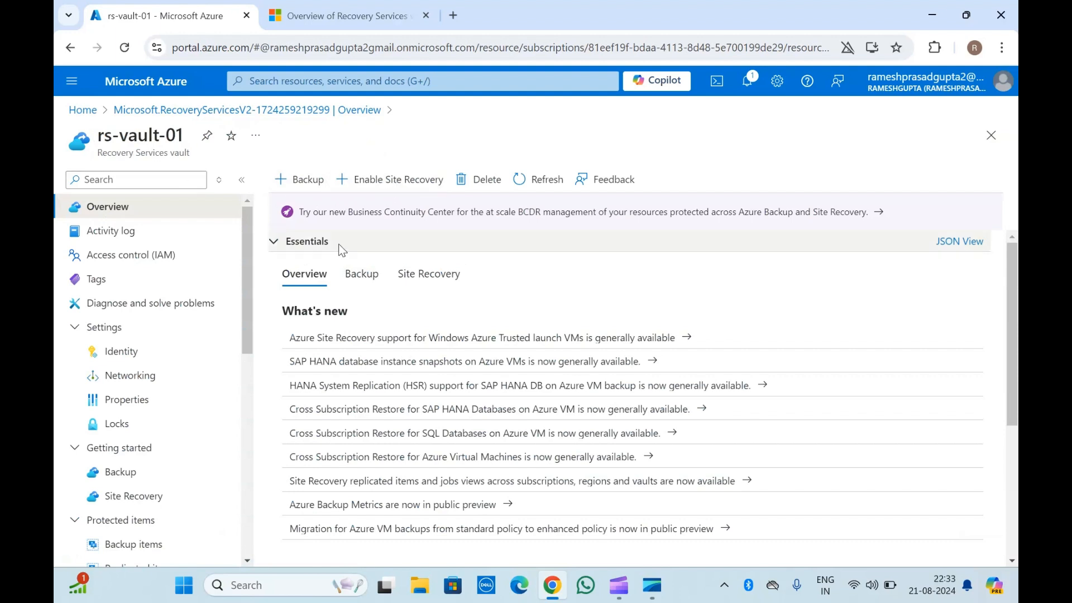
Open Site Recovery and start enabling replication for Azure virtual machines.
{"action": "left_click", "coordinate": [389, 180]}
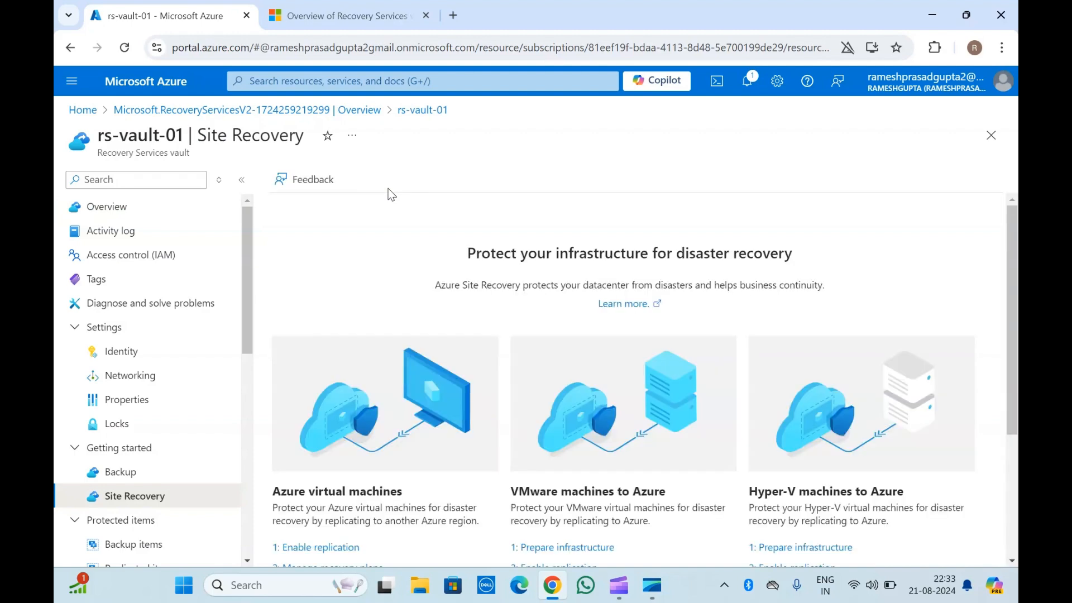
{"action": "scroll", "coordinate": [391, 310], "scroll_direction": "down", "scroll_amount": 3}
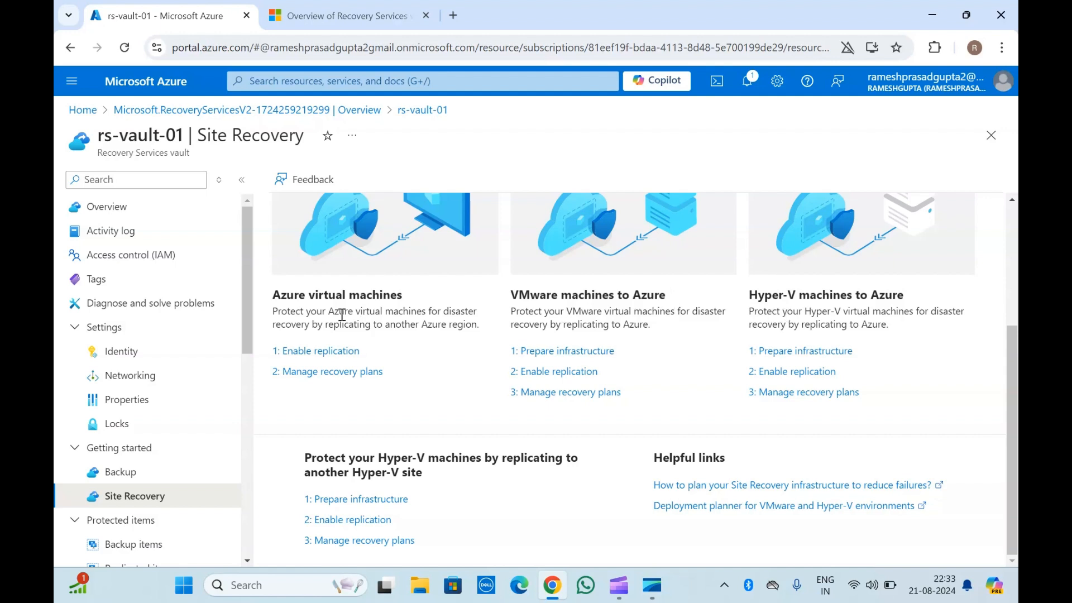
{"action": "left_click", "coordinate": [335, 351]}
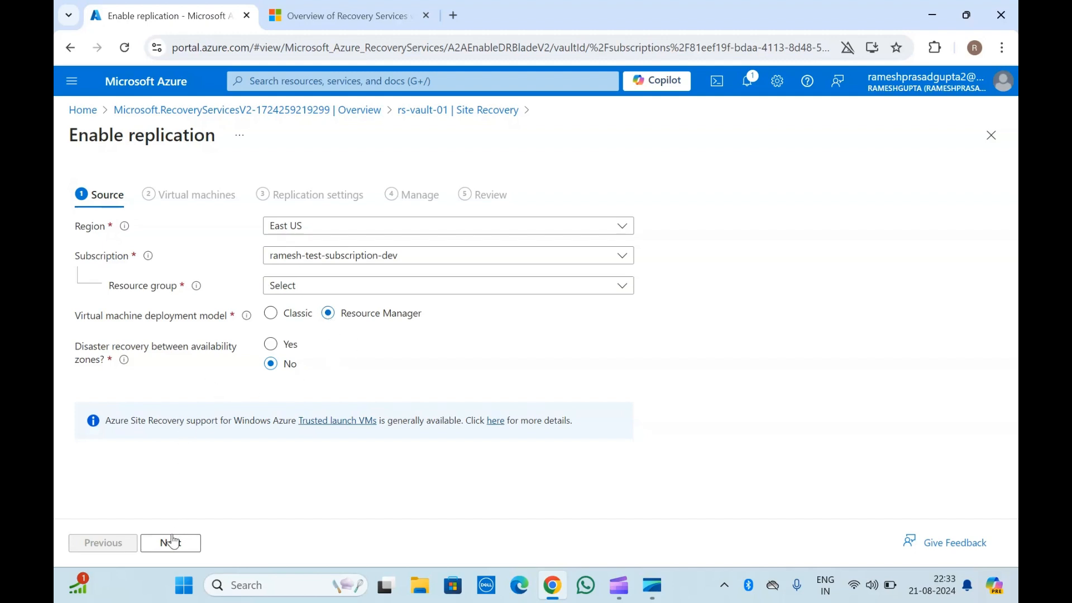
Set the source resource group to ado-01 and continue to the Virtual machines tab.
{"action": "left_click", "coordinate": [170, 545]}
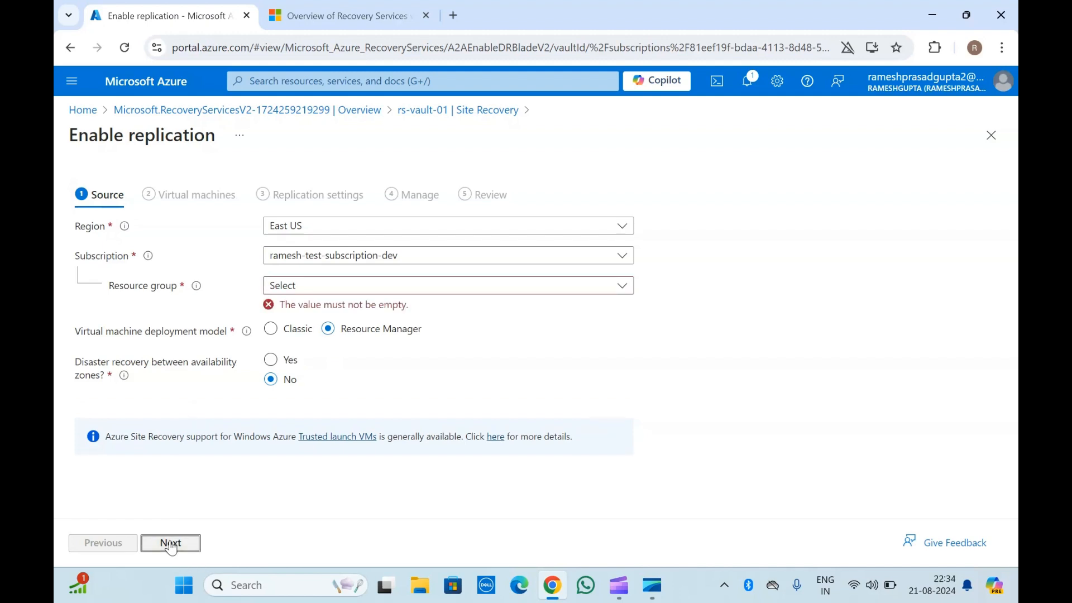
{"action": "left_click", "coordinate": [268, 286]}
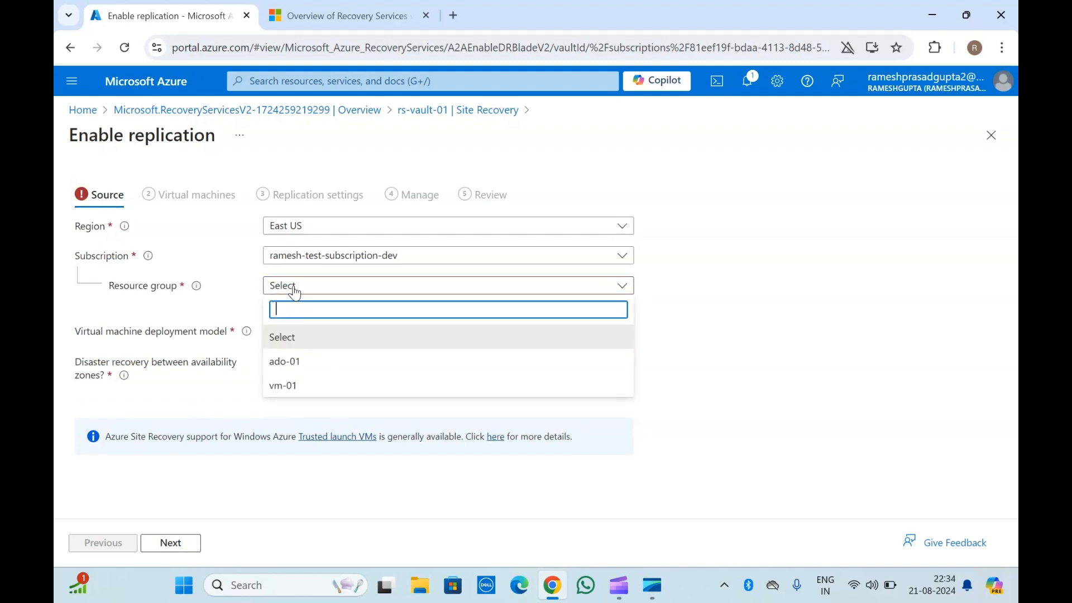
{"action": "left_click", "coordinate": [285, 361]}
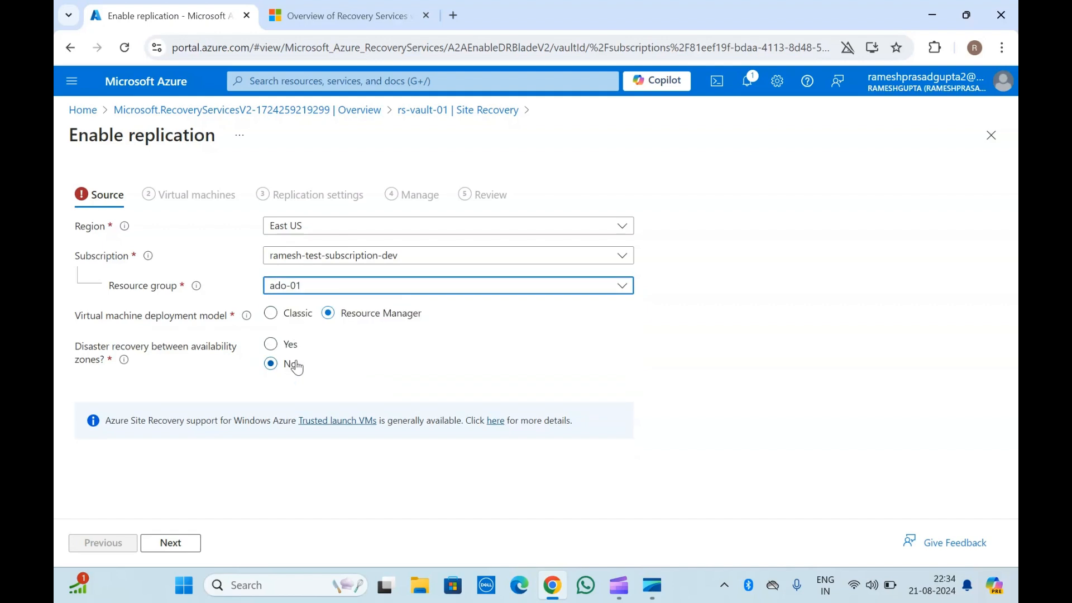
{"action": "left_click", "coordinate": [172, 543]}
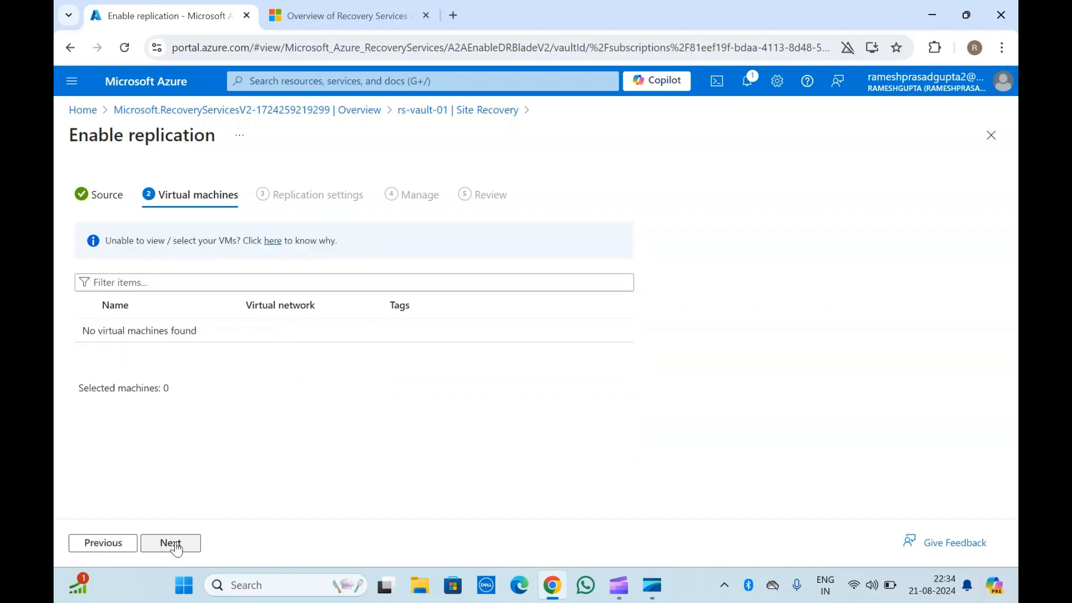
Try to continue without selecting a virtual machine, then go back to the Source tab.
{"action": "left_click", "coordinate": [186, 253]}
{"action": "left_click", "coordinate": [164, 282]}
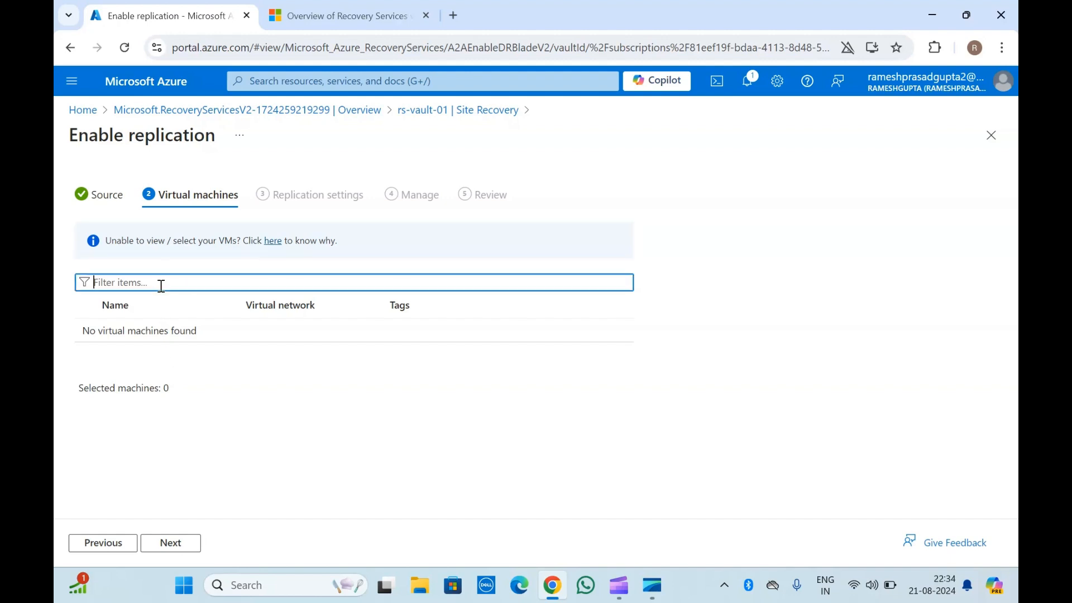
{"action": "left_click", "coordinate": [171, 544]}
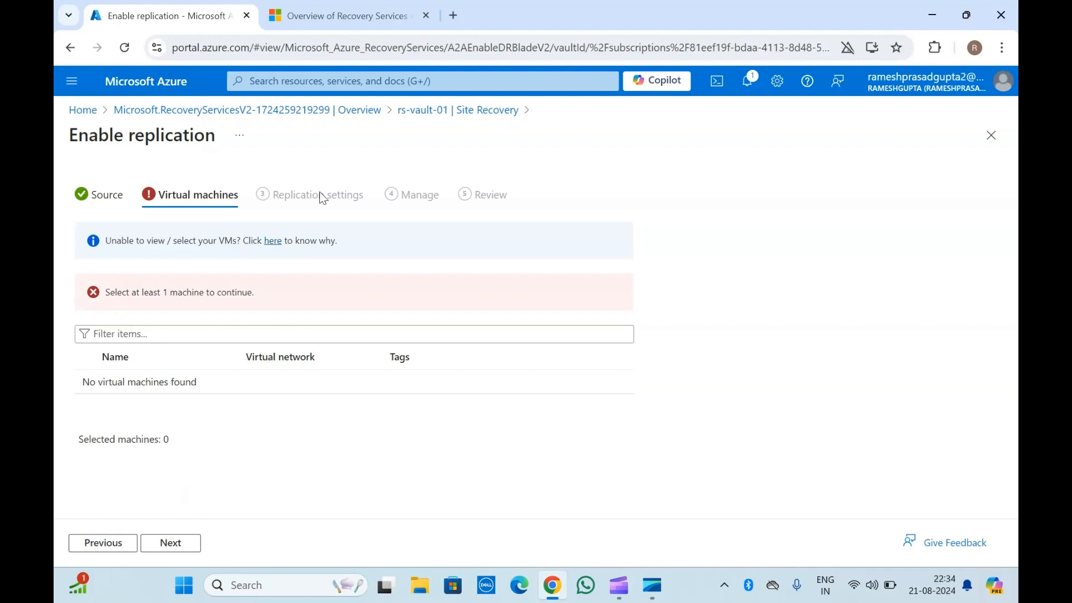
{"action": "left_click", "coordinate": [116, 197]}
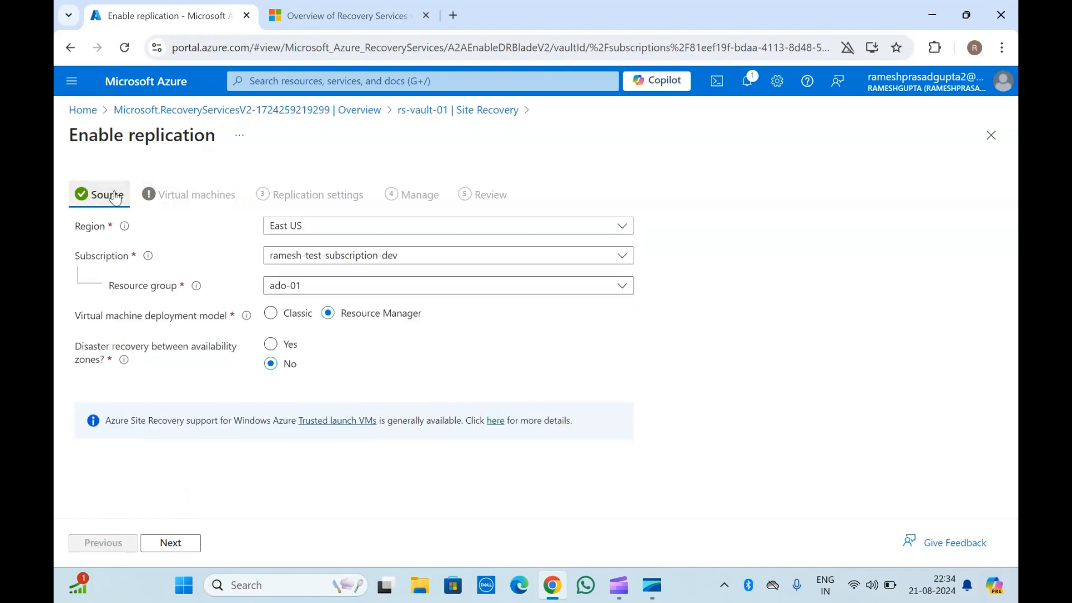
Close the Enable replication form, discarding the unsaved edits.
{"action": "triple_click", "coordinate": [142, 133]}
{"action": "left_click", "coordinate": [143, 132]}
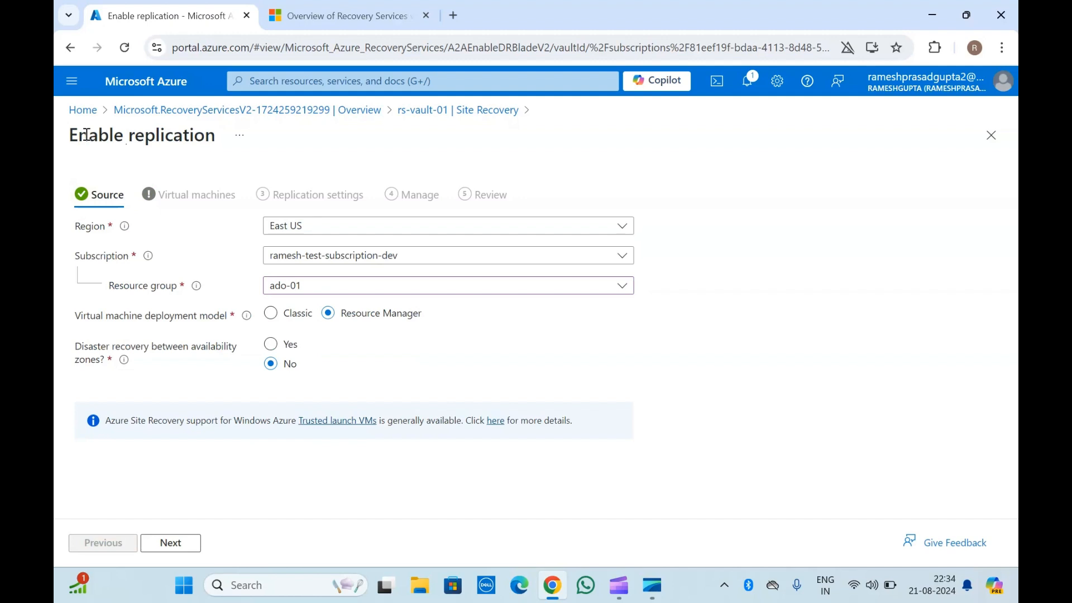
{"action": "double_click", "coordinate": [121, 135]}
{"action": "triple_click", "coordinate": [99, 136]}
{"action": "left_click", "coordinate": [98, 136]}
{"action": "left_click_drag", "start_coordinate": [214, 135], "coordinate": [71, 135]}
{"action": "left_click", "coordinate": [112, 134]}
{"action": "left_click", "coordinate": [445, 110]}
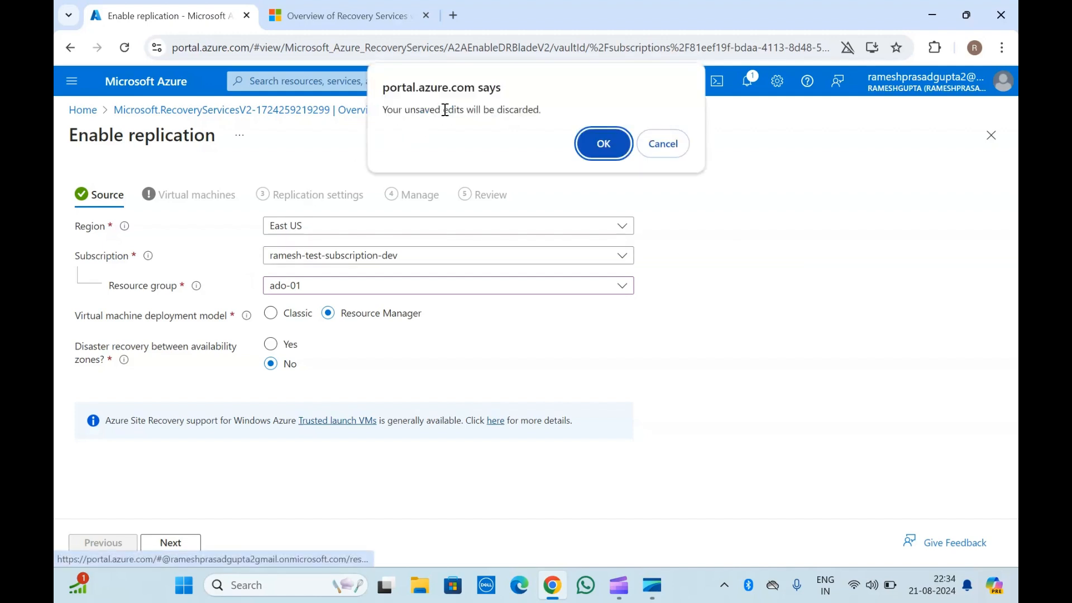
{"action": "left_click", "coordinate": [604, 143]}
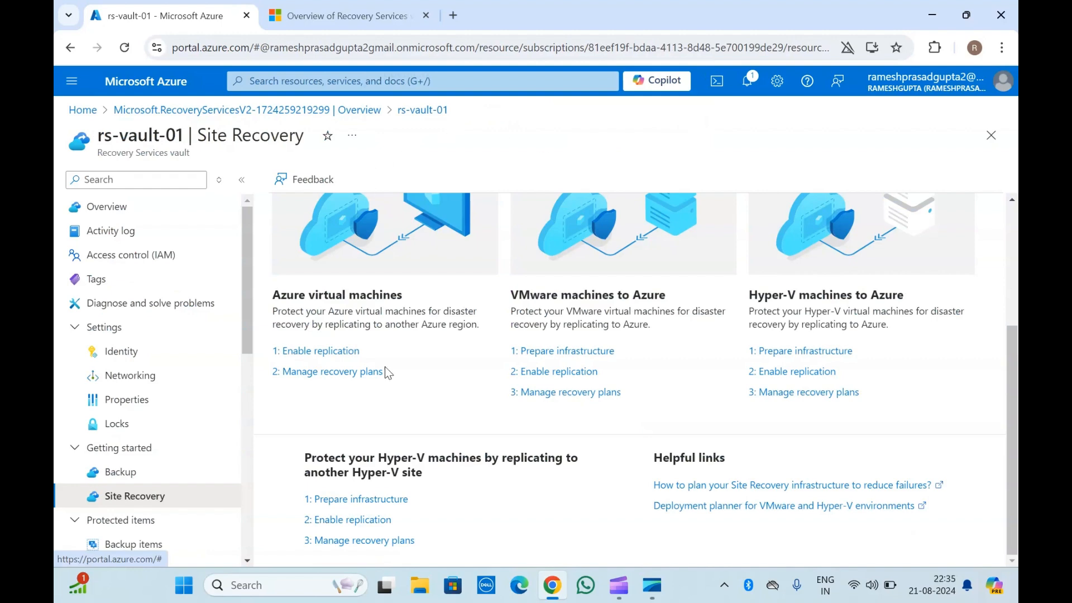
Return to the vault's Overview page and review its contents.
{"action": "scroll", "coordinate": [384, 366], "scroll_direction": "up", "scroll_amount": 4}
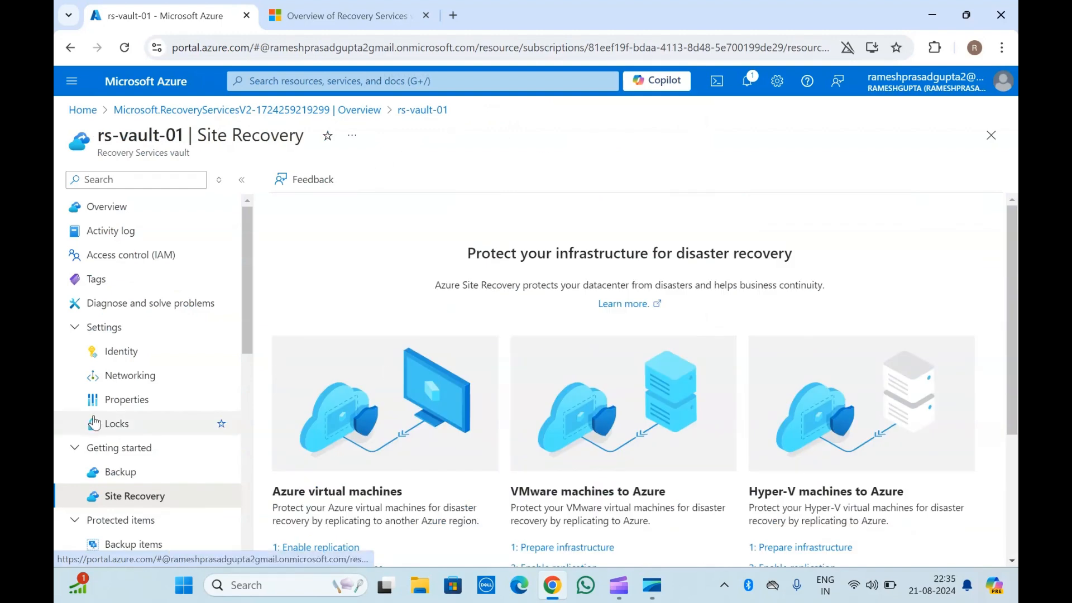
{"action": "scroll", "coordinate": [95, 423], "scroll_direction": "down", "scroll_amount": 8}
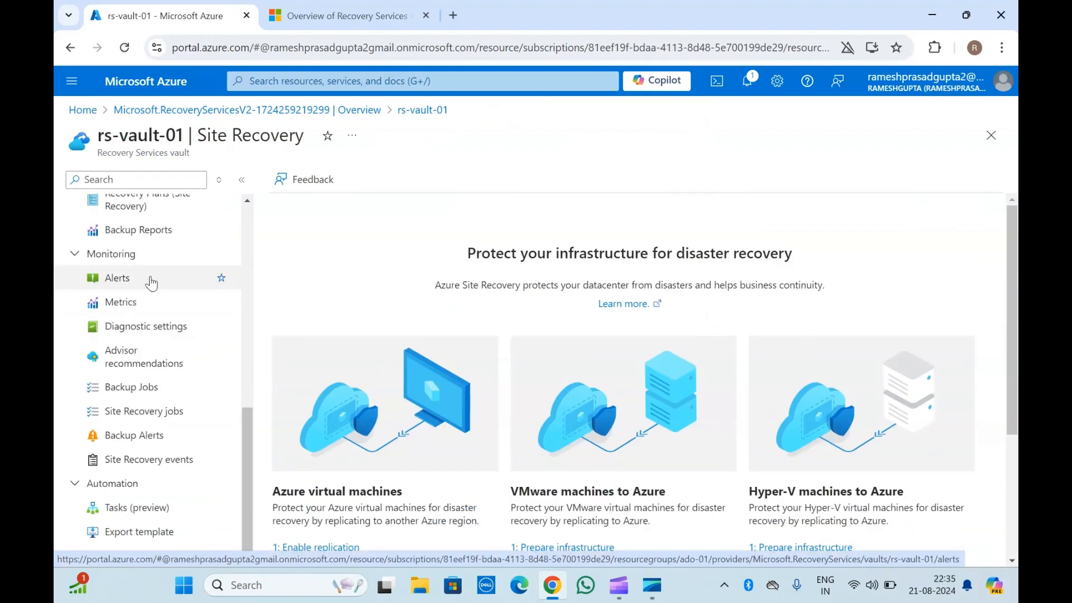
{"action": "scroll", "coordinate": [151, 282], "scroll_direction": "up", "scroll_amount": 8}
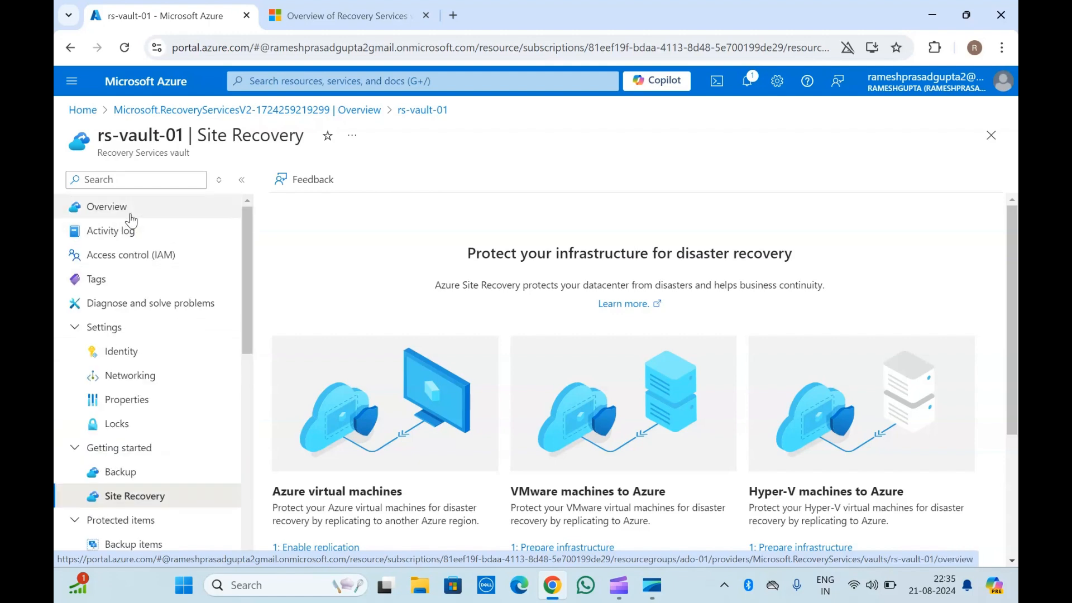
{"action": "left_click", "coordinate": [131, 215]}
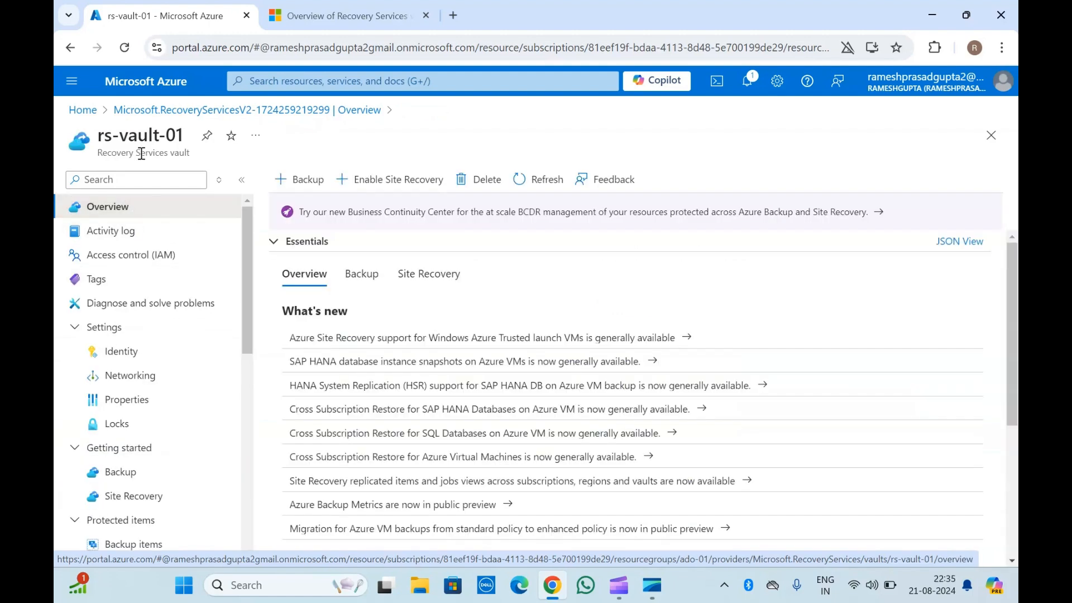
{"action": "scroll", "coordinate": [414, 373], "scroll_direction": "down", "scroll_amount": 4}
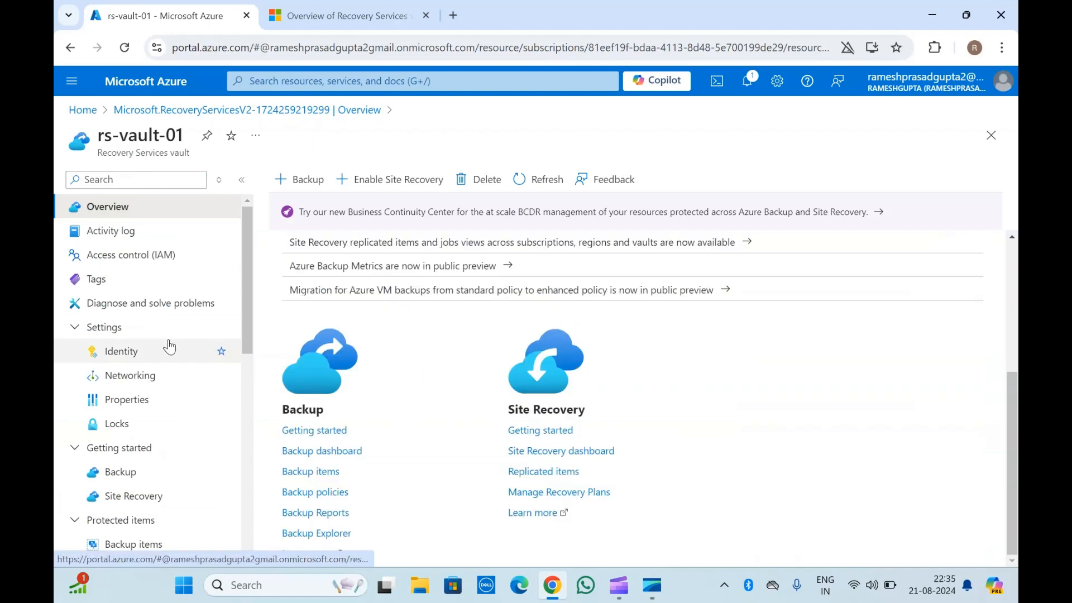
{"action": "scroll", "coordinate": [367, 306], "scroll_direction": "up", "scroll_amount": 4}
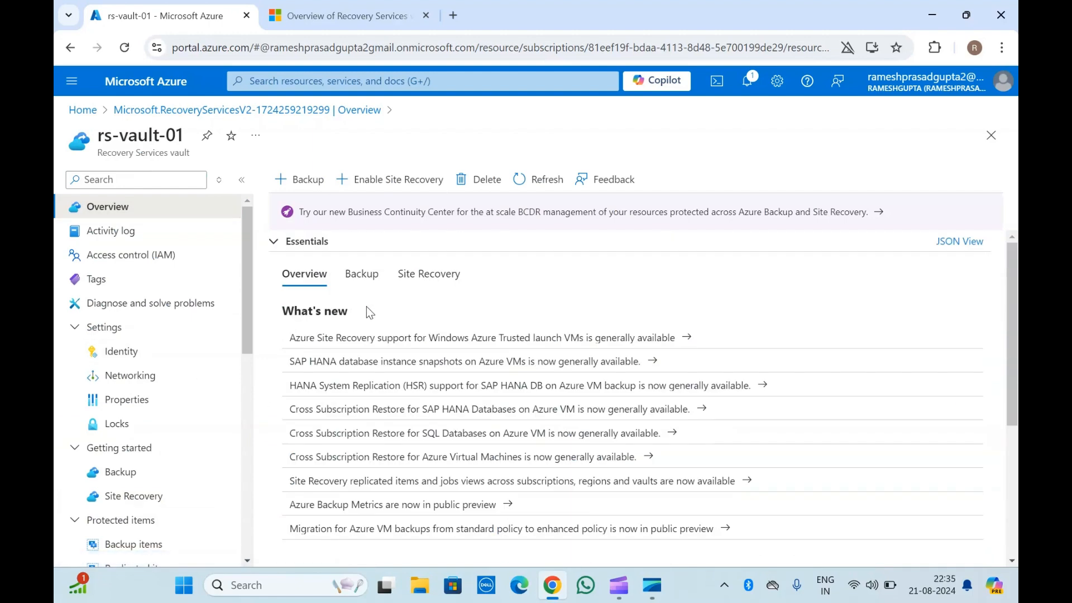
{"action": "triple_click", "coordinate": [128, 138]}
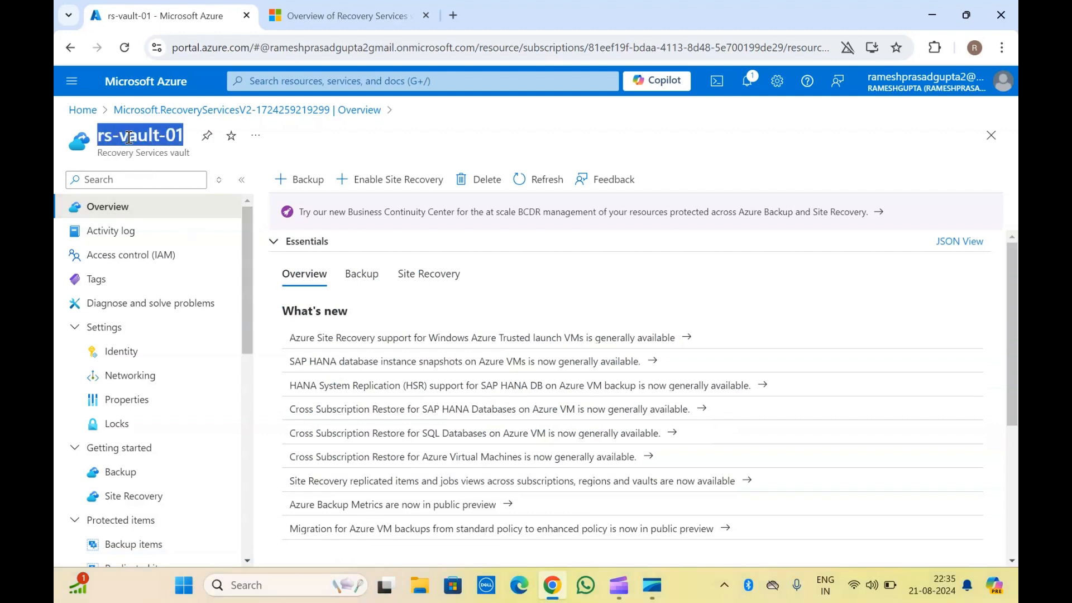
{"action": "left_click", "coordinate": [156, 165]}
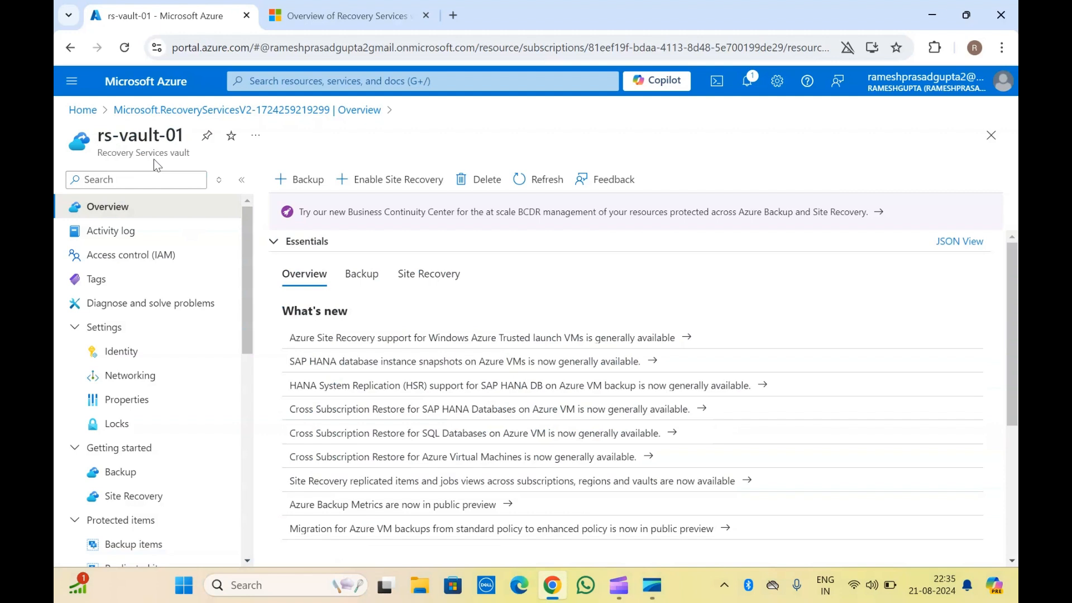